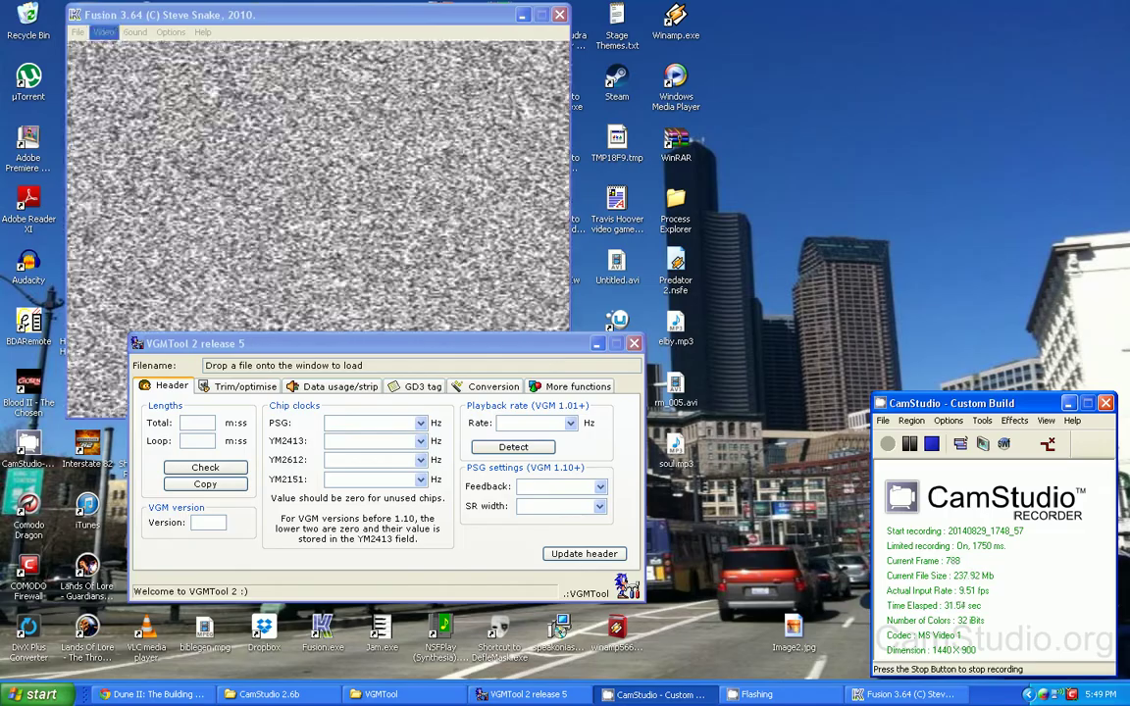
Load the Genesis ROM "Jeopardy Sports Edition (U) [!].bin" from the Jeopardy! Sports Edition folder and pause the emulation.
left_click(78, 32)
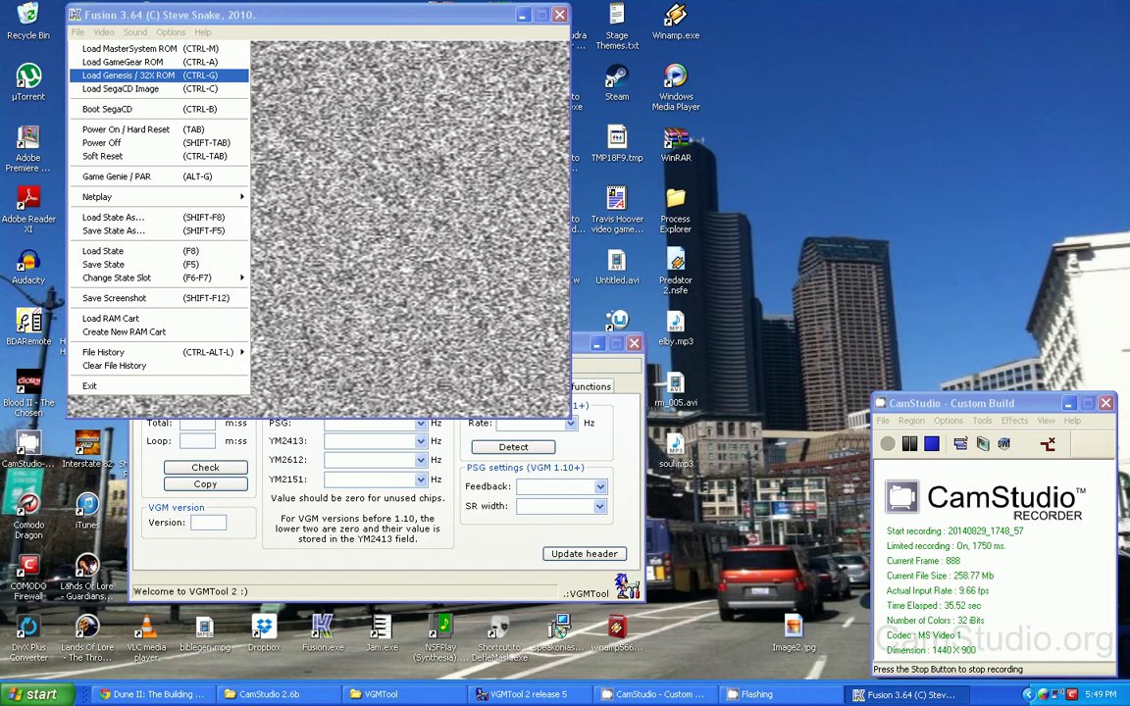
key("Return")
left_click(389, 79)
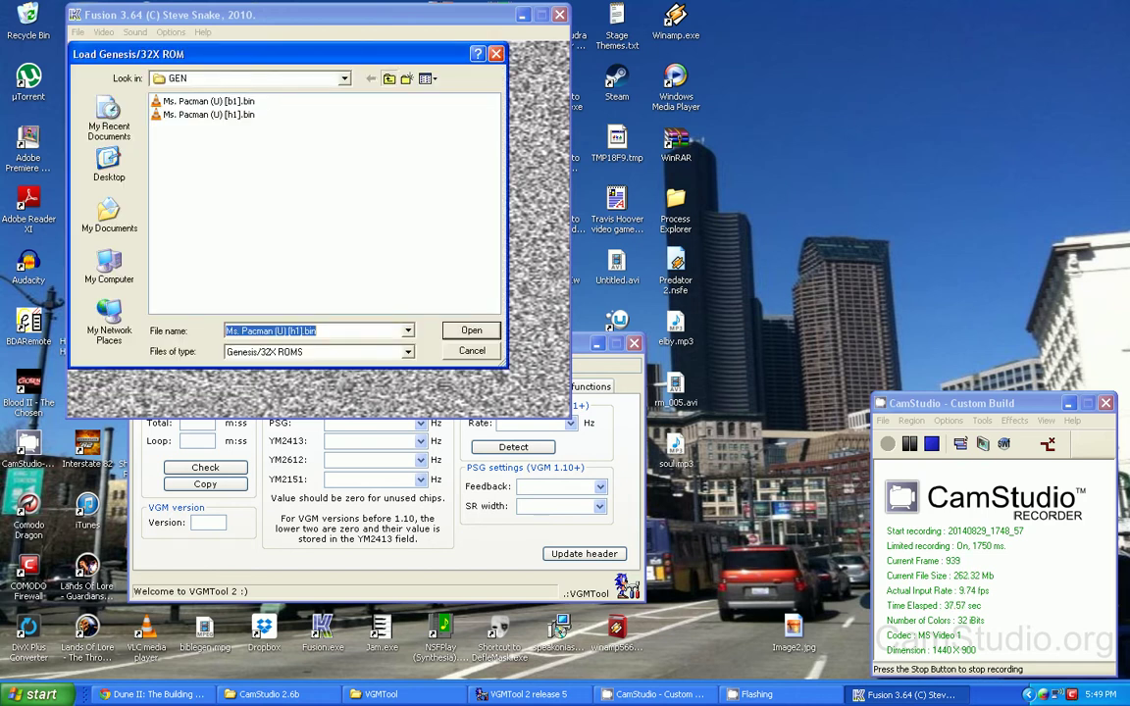
left_click(353, 307)
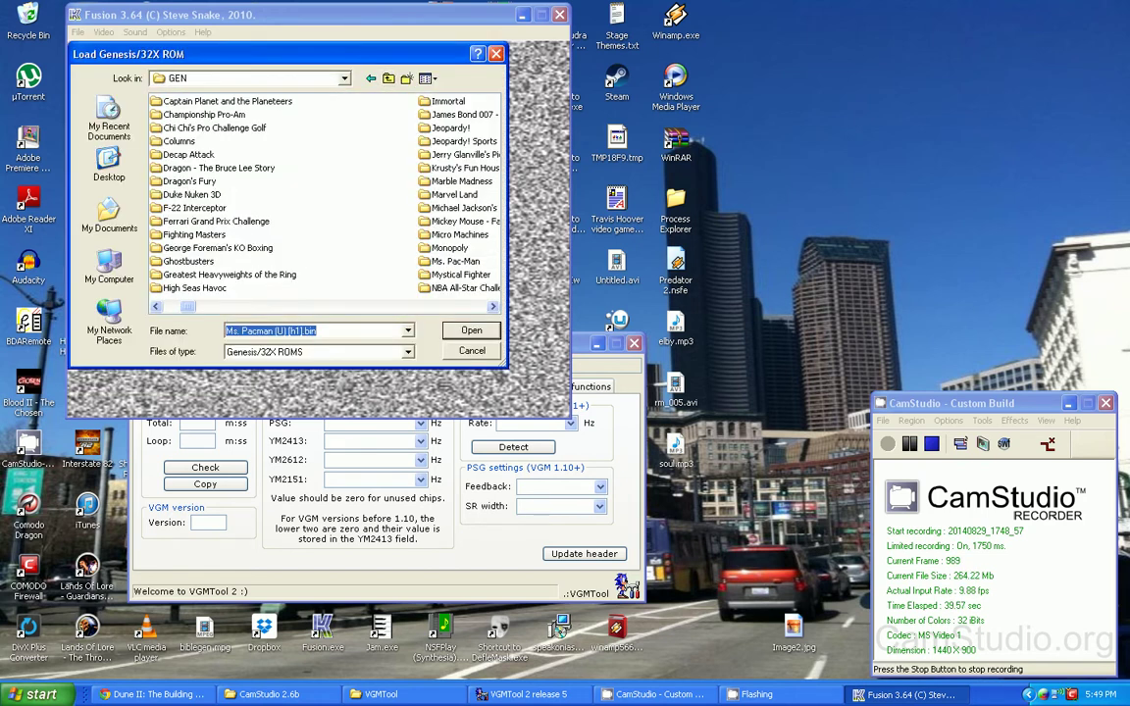
left_click(353, 306)
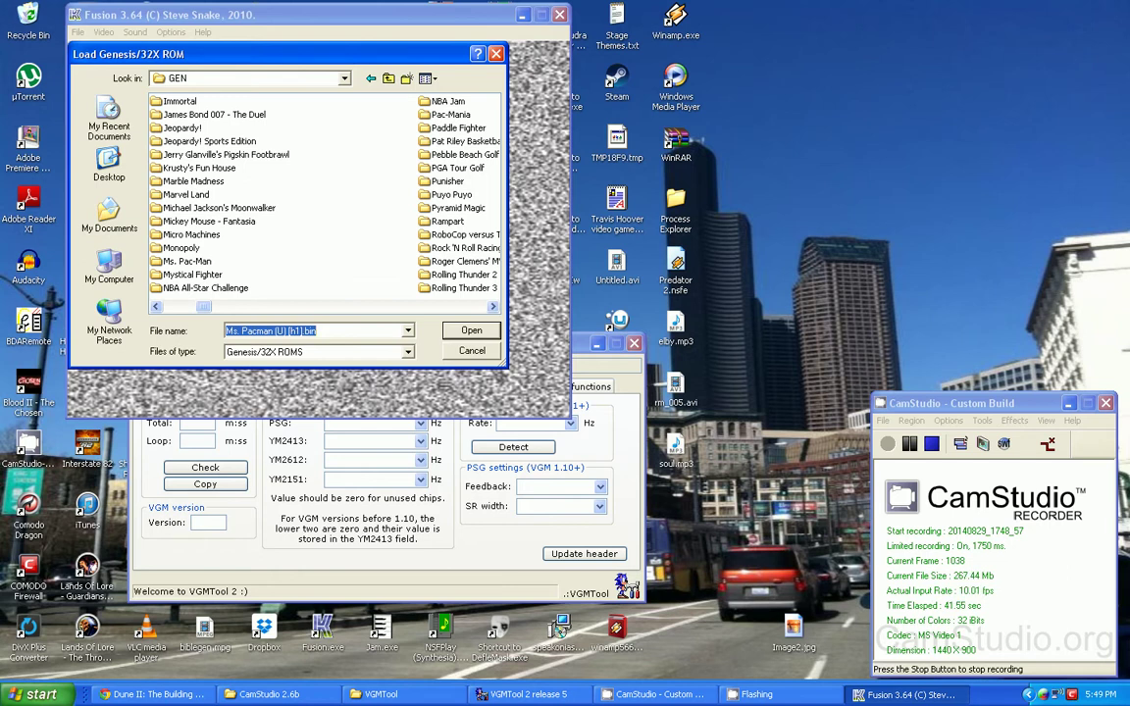
double_click(206, 140)
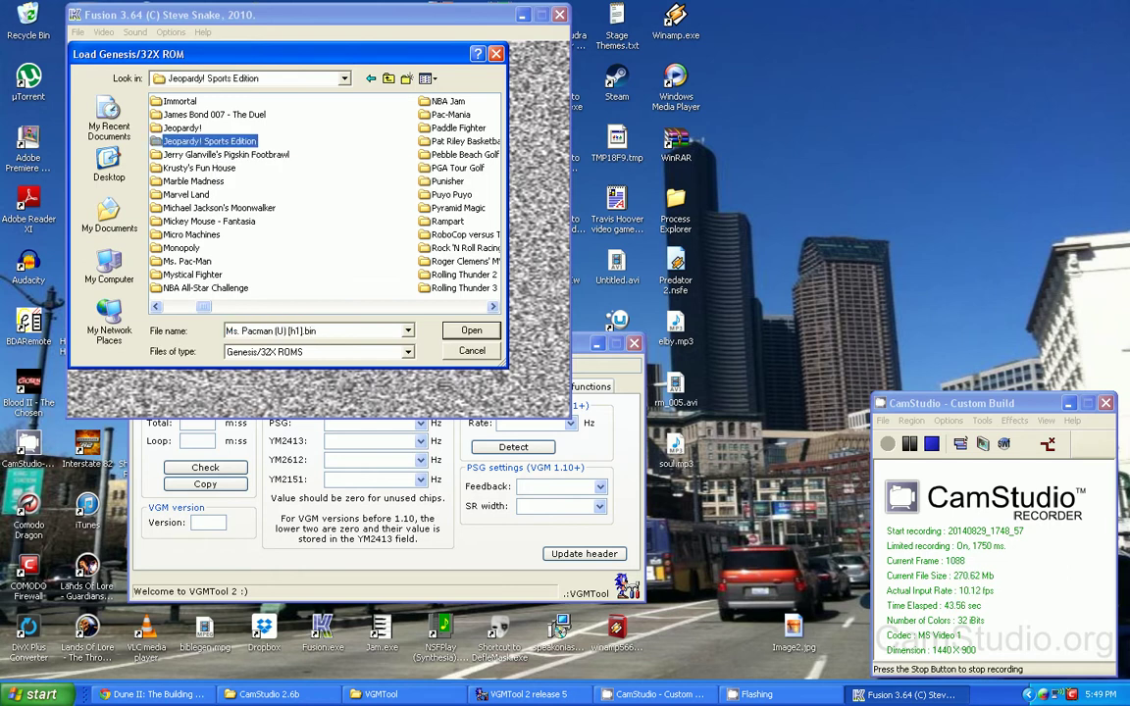
left_click(222, 102)
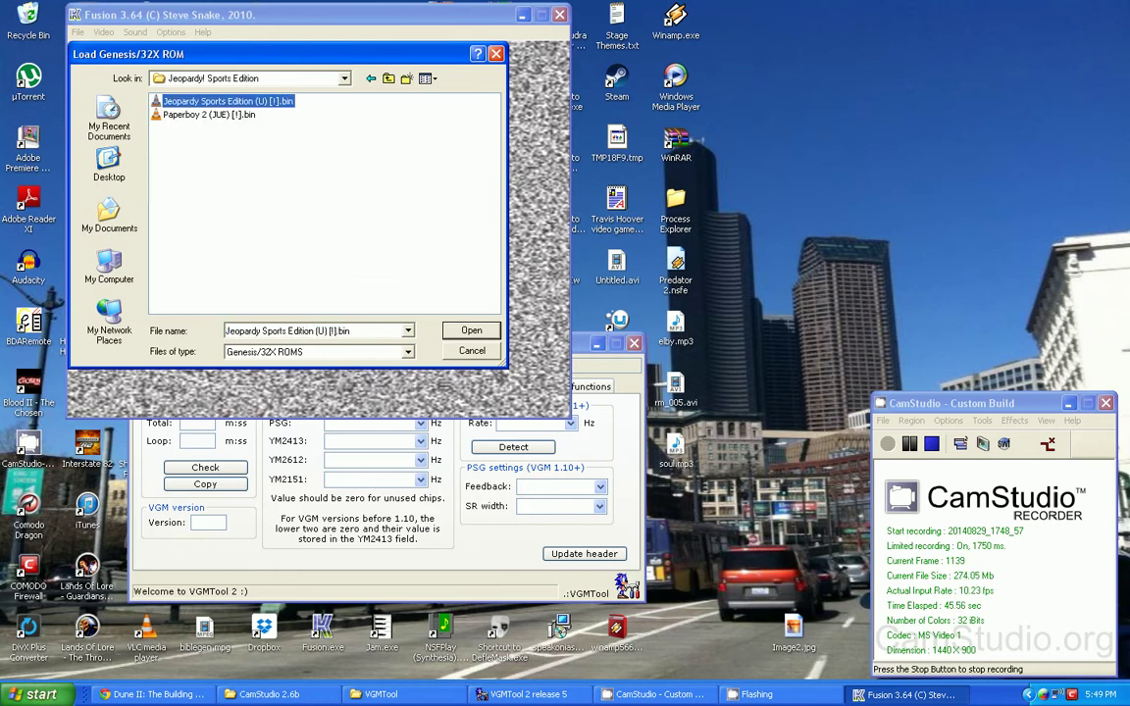
key("Return")
key("Escape")
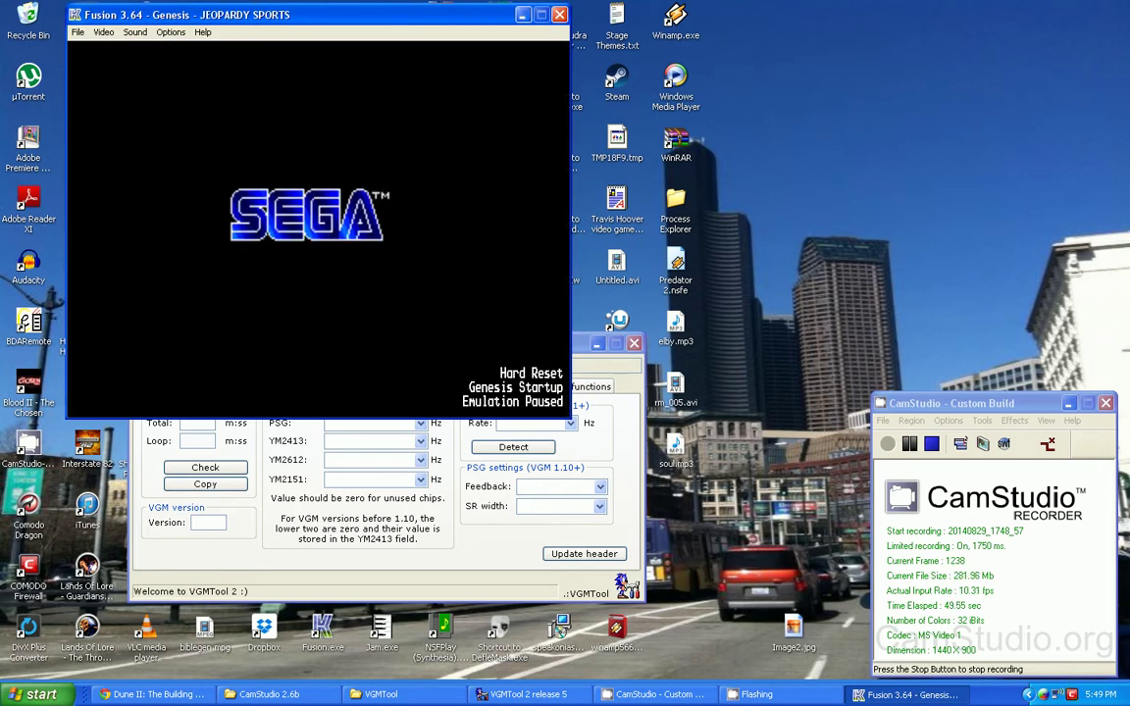
Start a VGM log of the game's sound, saved as j1.vgm in the Fusion364 folder.
key("Tab")
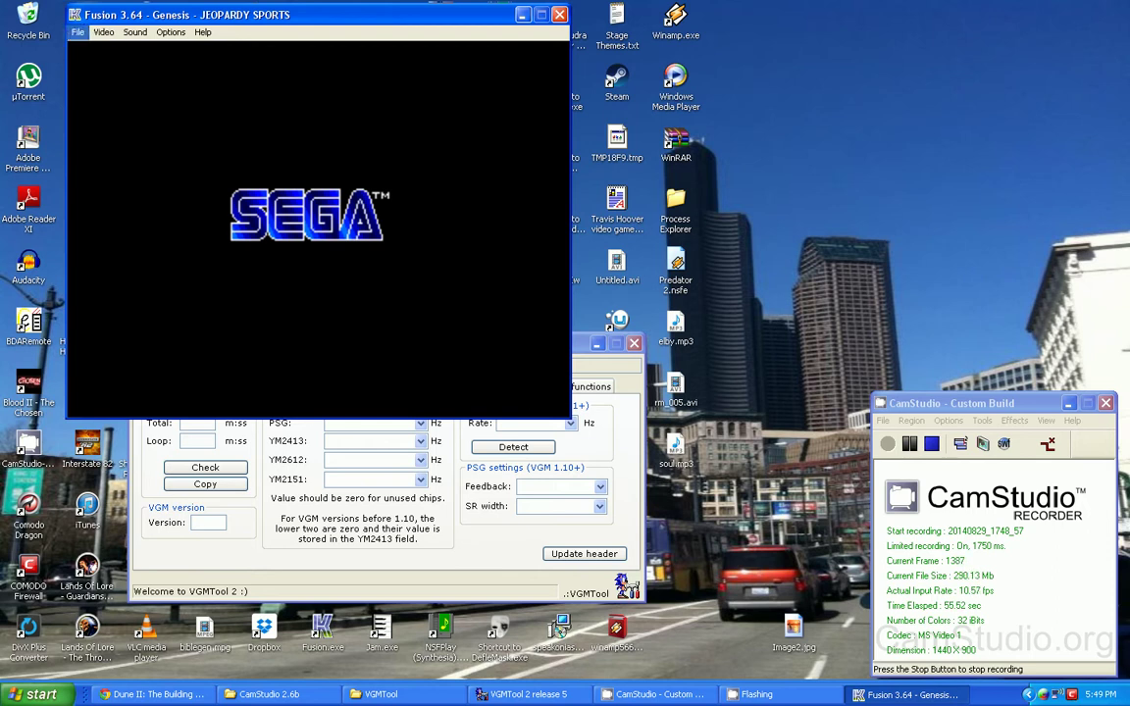
key("Down")
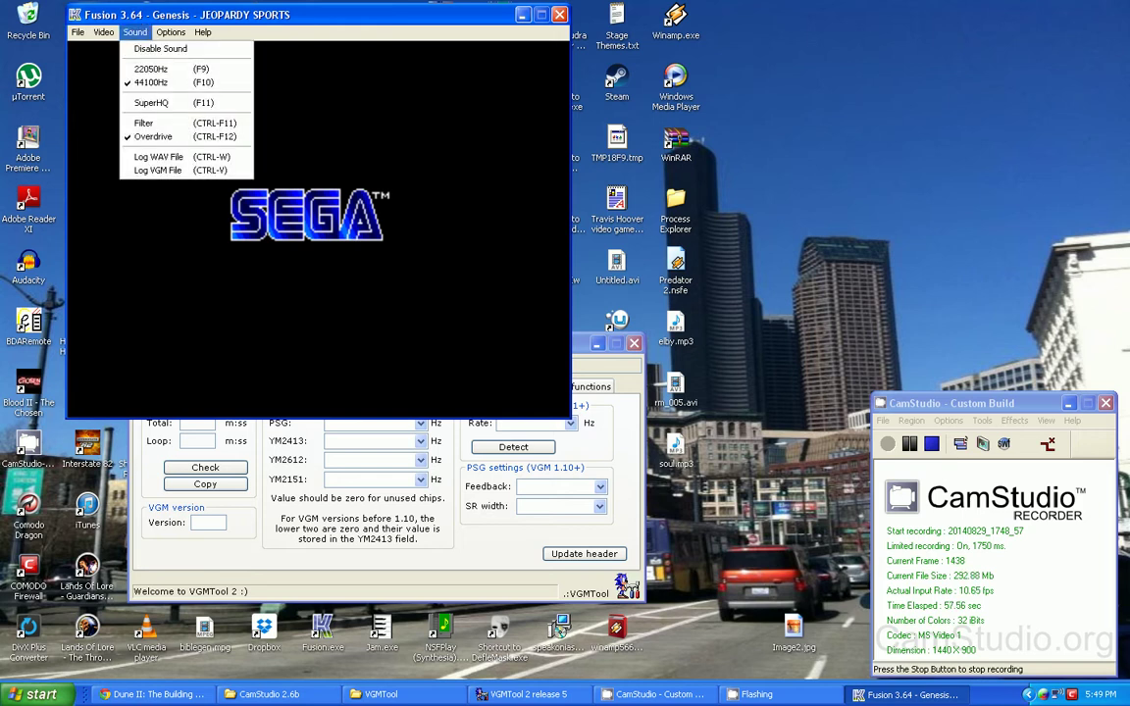
left_click(158, 171)
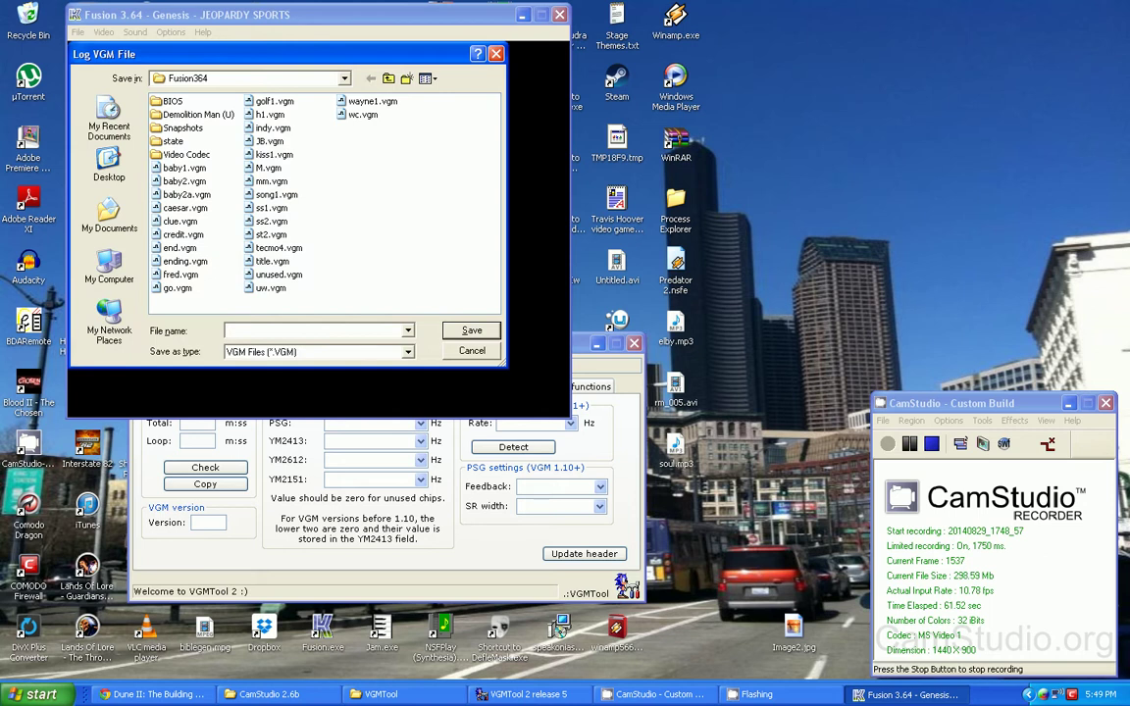
left_click_drag(275, 54, 397, 301)
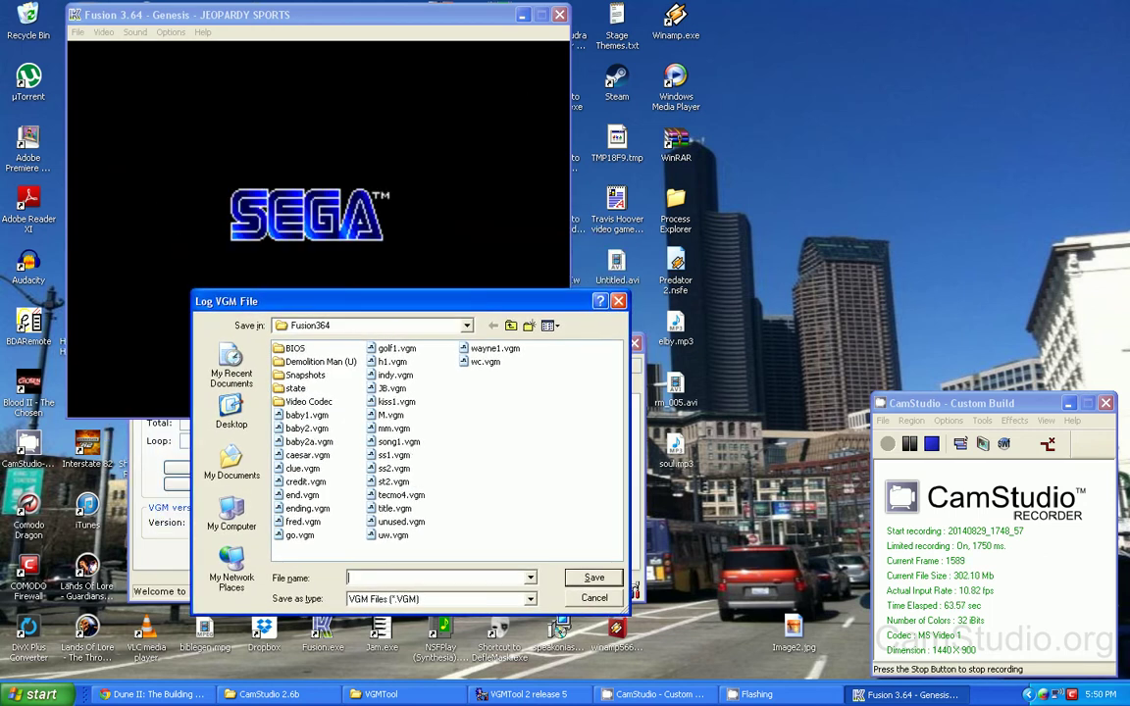
type("jeopardy")
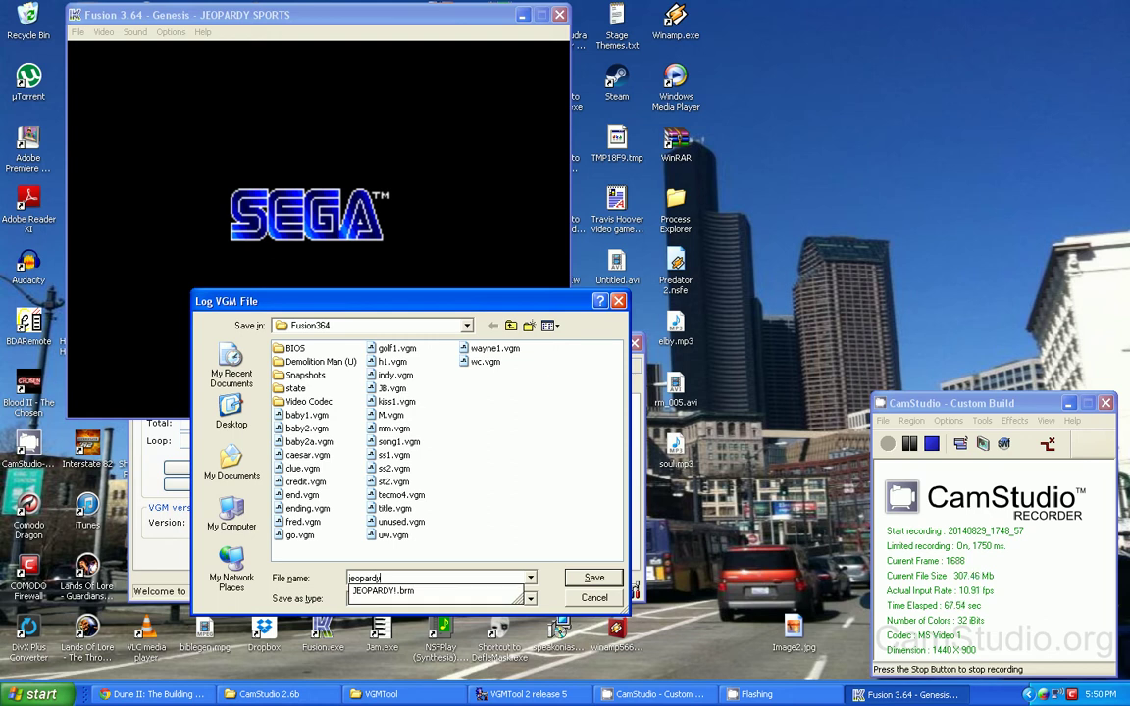
key("BackSpace")
key("BackSpace")
key("BackSpace")
key("BackSpace")
key("BackSpace")
key("BackSpace")
key("BackSpace")
type("1")
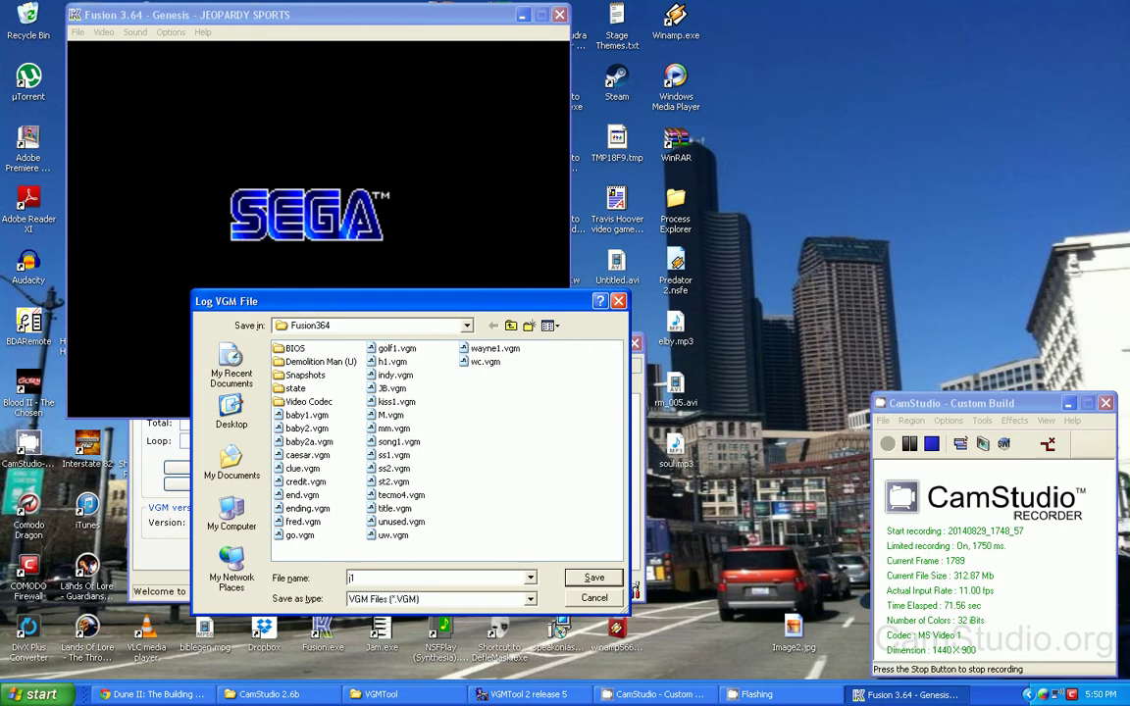
type(".vgm")
key("Return")
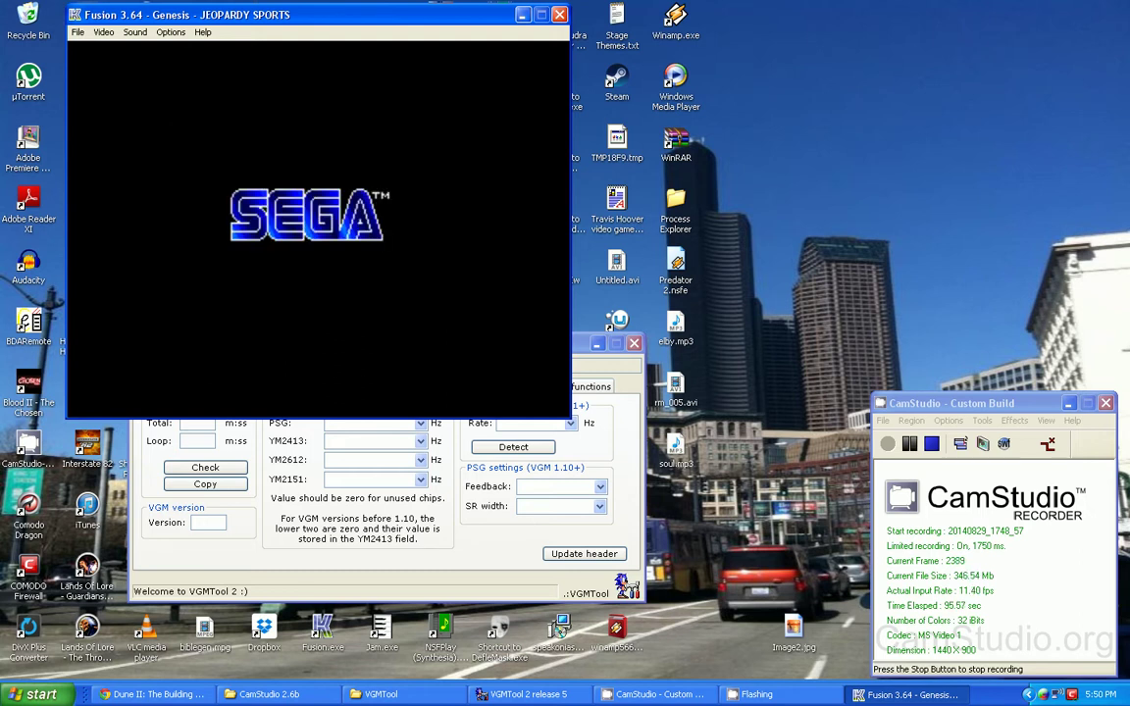
Run the game through its opening screens with brief fast-forwards, pause the emulation and stop the VGM log.
key("Tab")
key("Tab")
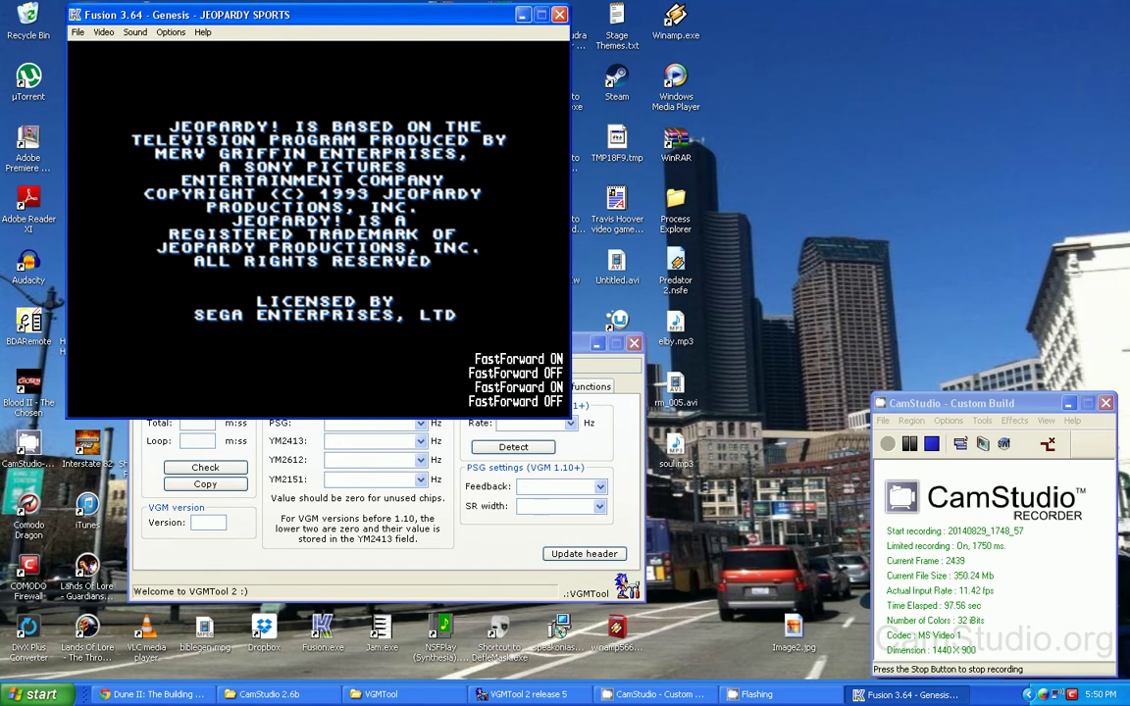
key("Tab")
key("Tab")
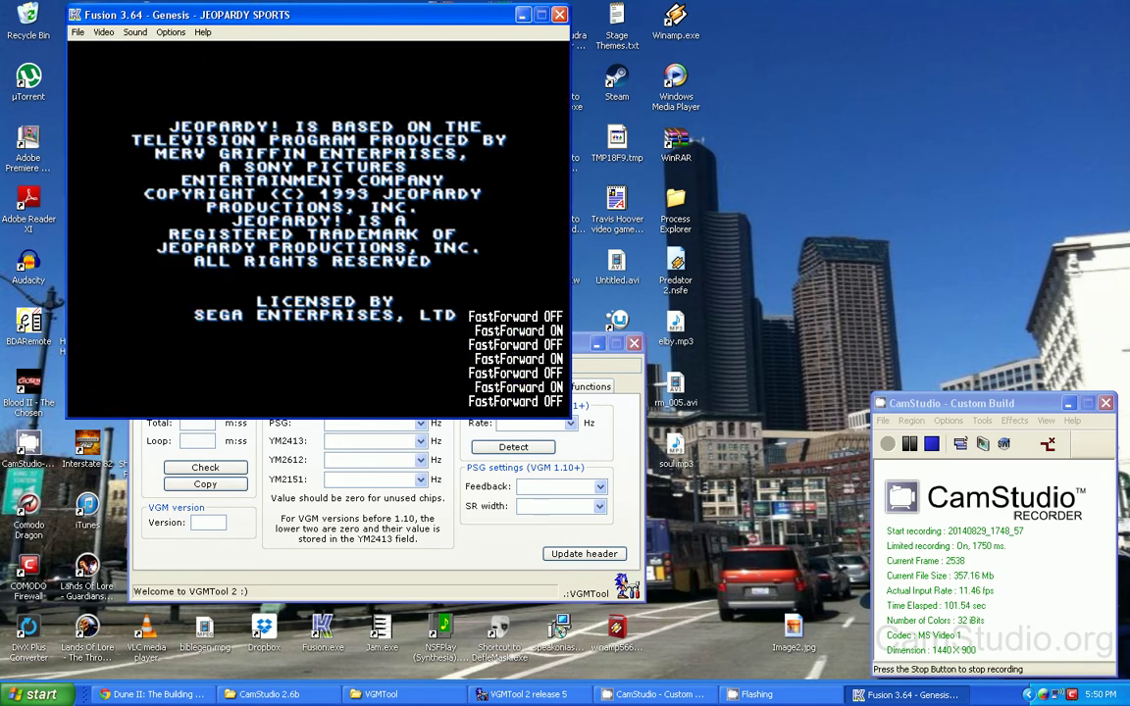
key("Pause")
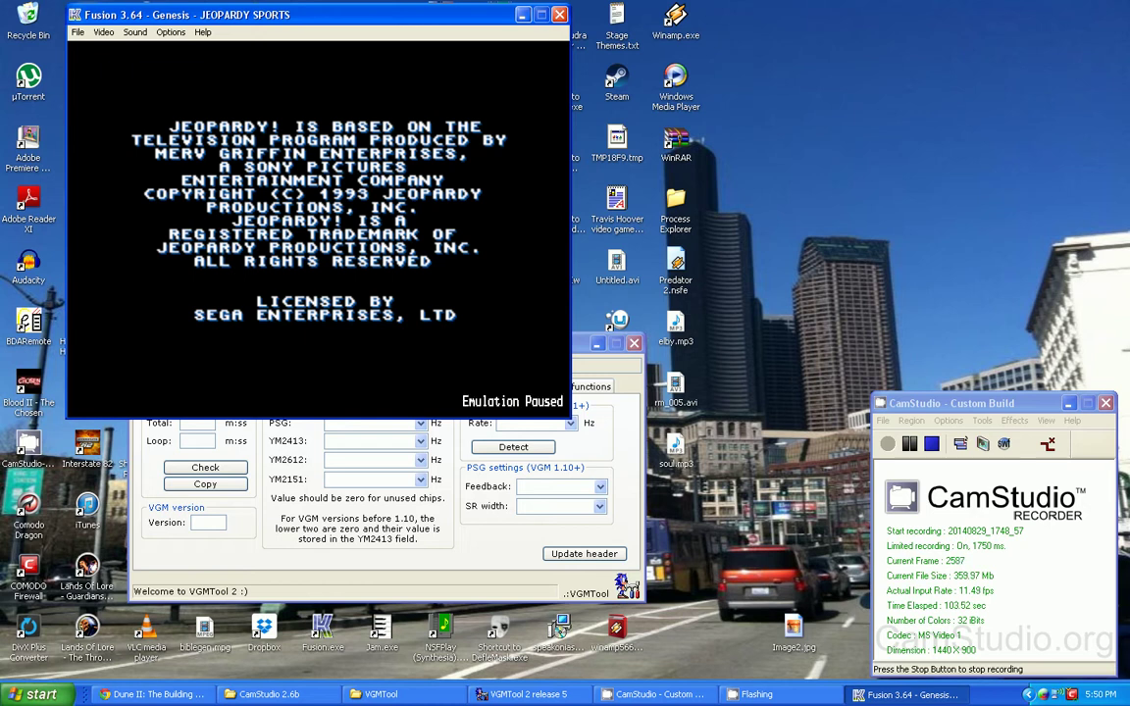
key("ctrl+v")
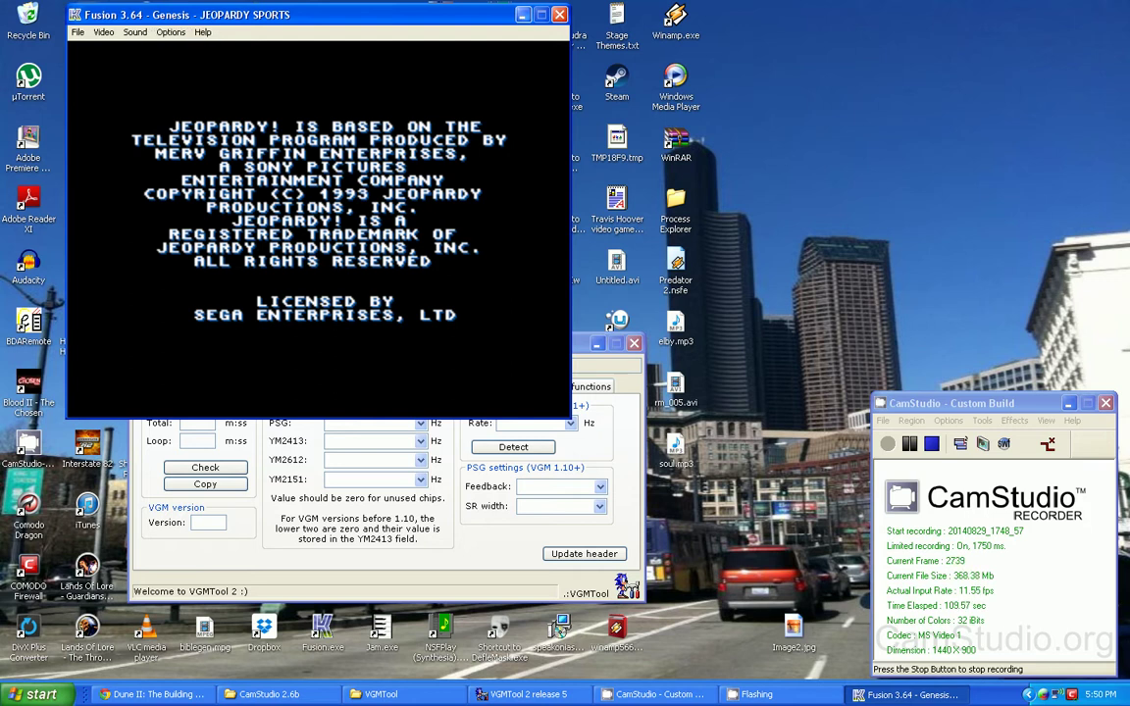
Open the Fusion364 folder in the file explorer and locate the logged file j1.vgm.
left_click(529, 694)
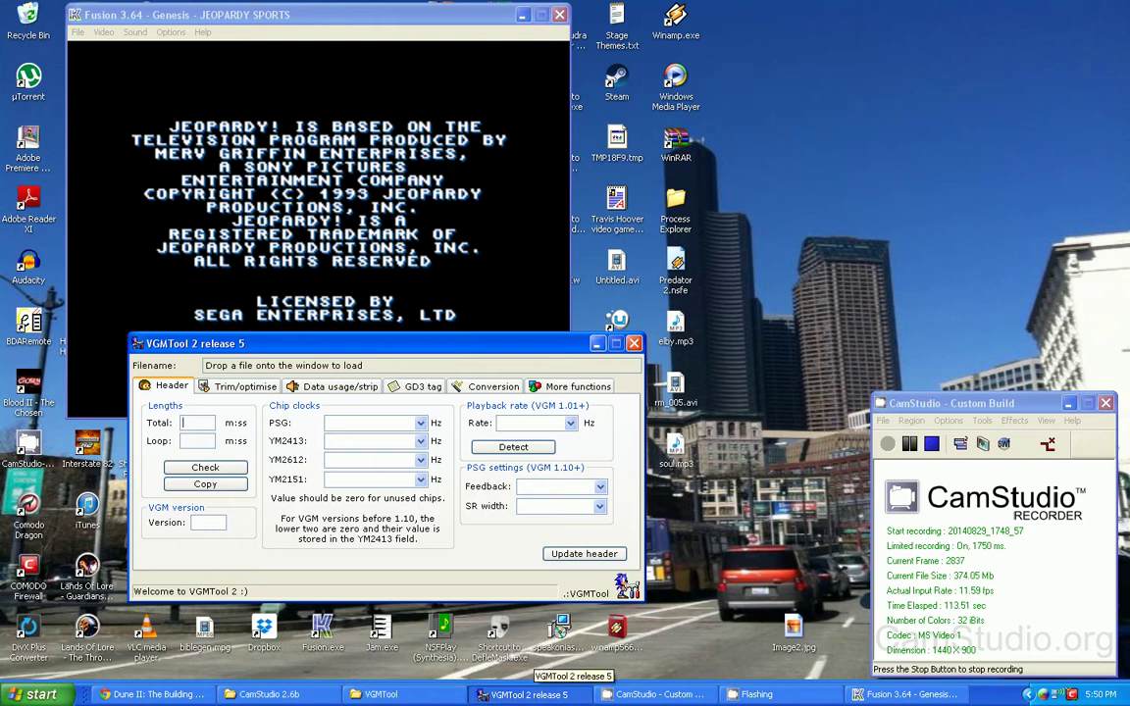
left_click(436, 694)
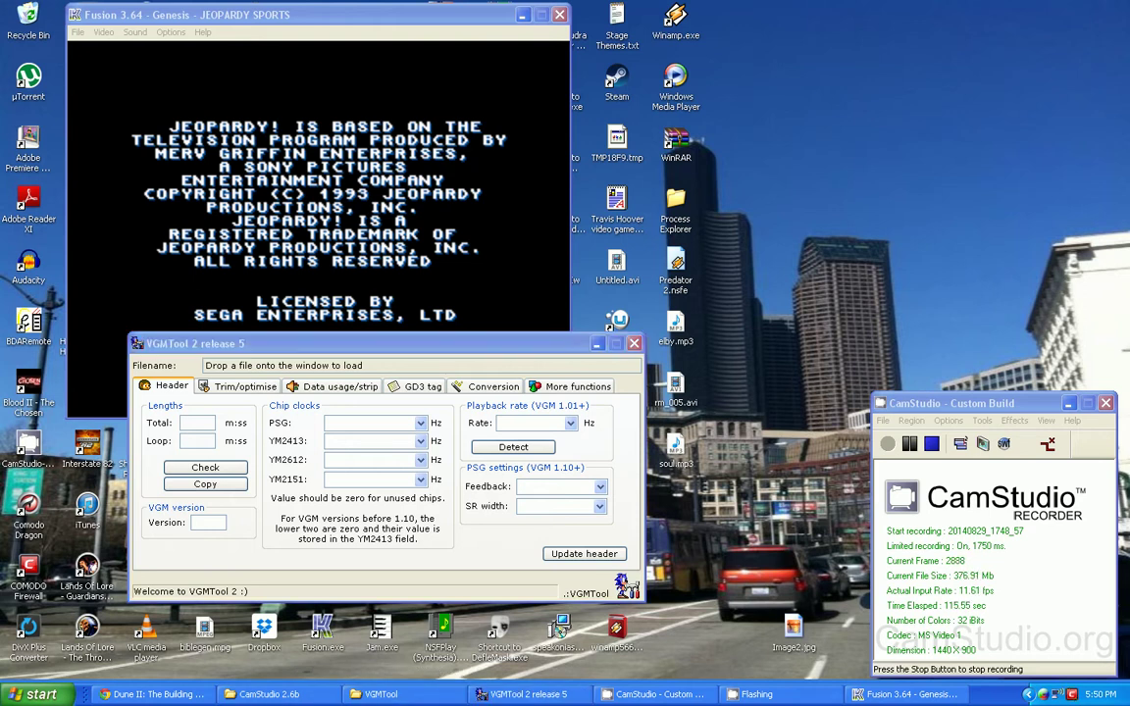
left_click(279, 695)
left_click(455, 58)
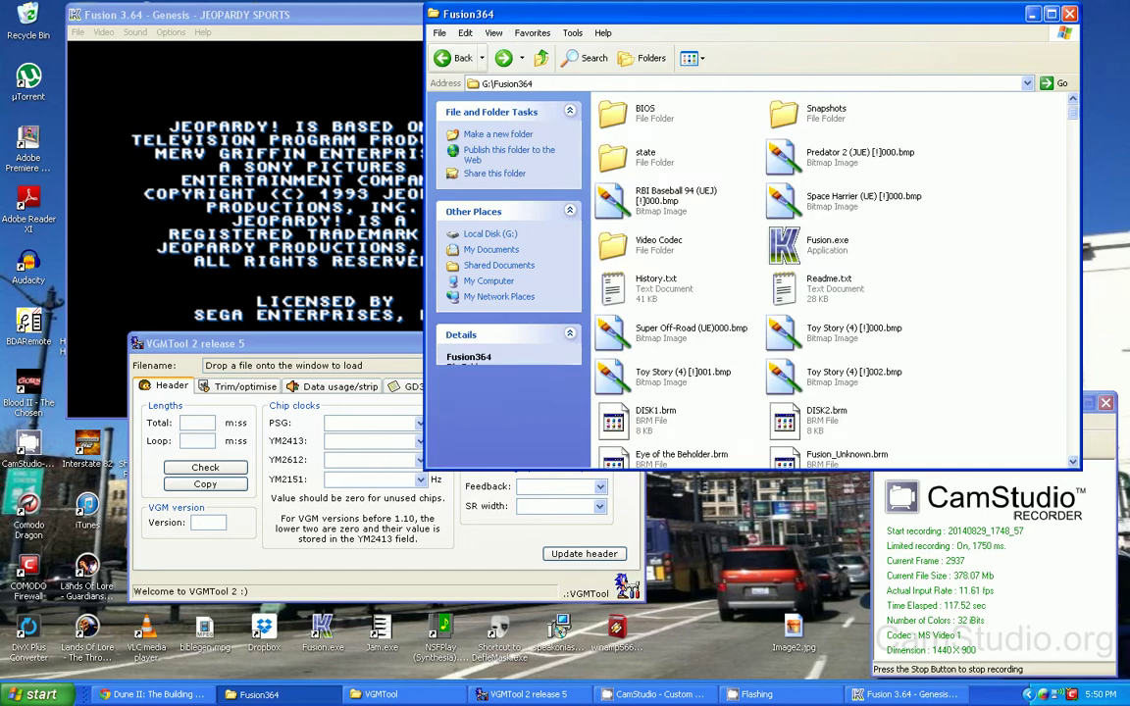
left_click_drag(1072, 113, 1072, 256)
scroll(834, 284, "down", 20)
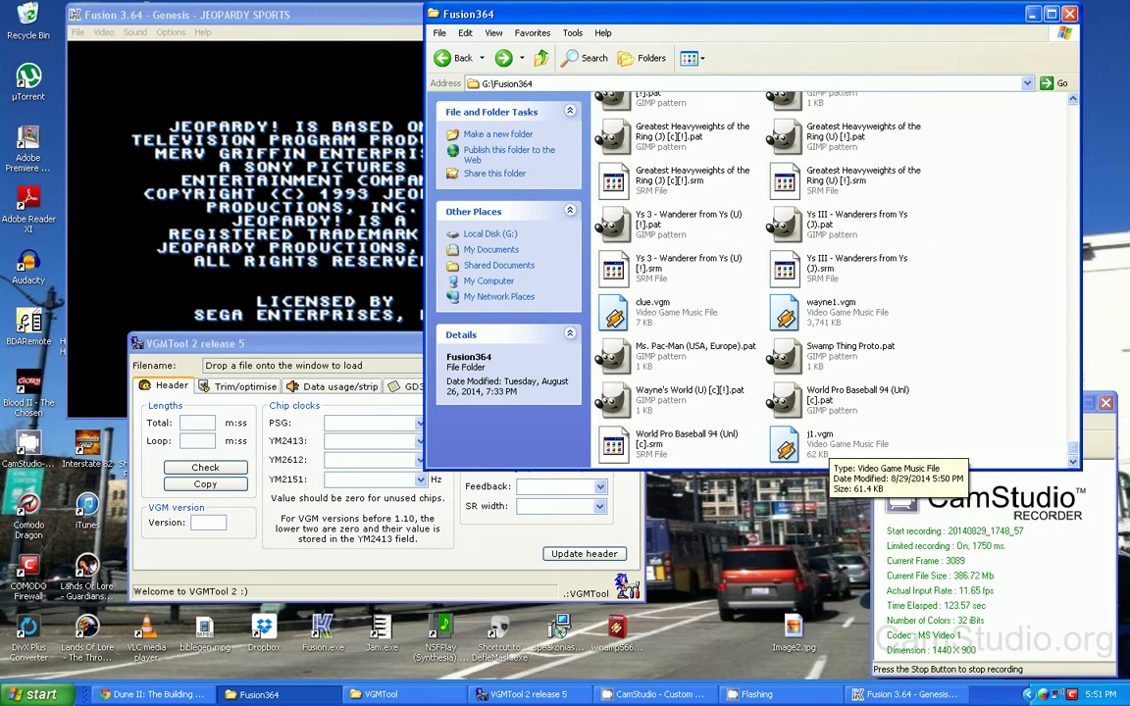
Launch Winamp, play j1.vgm in it with the player moved clear of the file list, and skip forward through the track.
key("super")
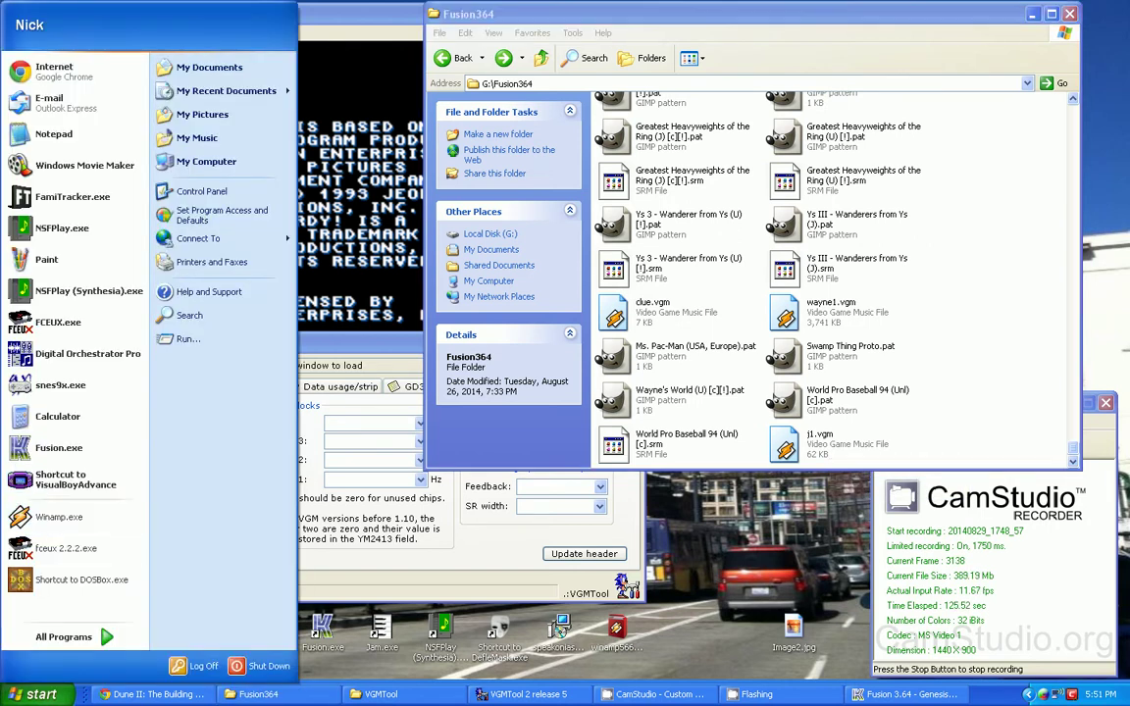
left_click(91, 517)
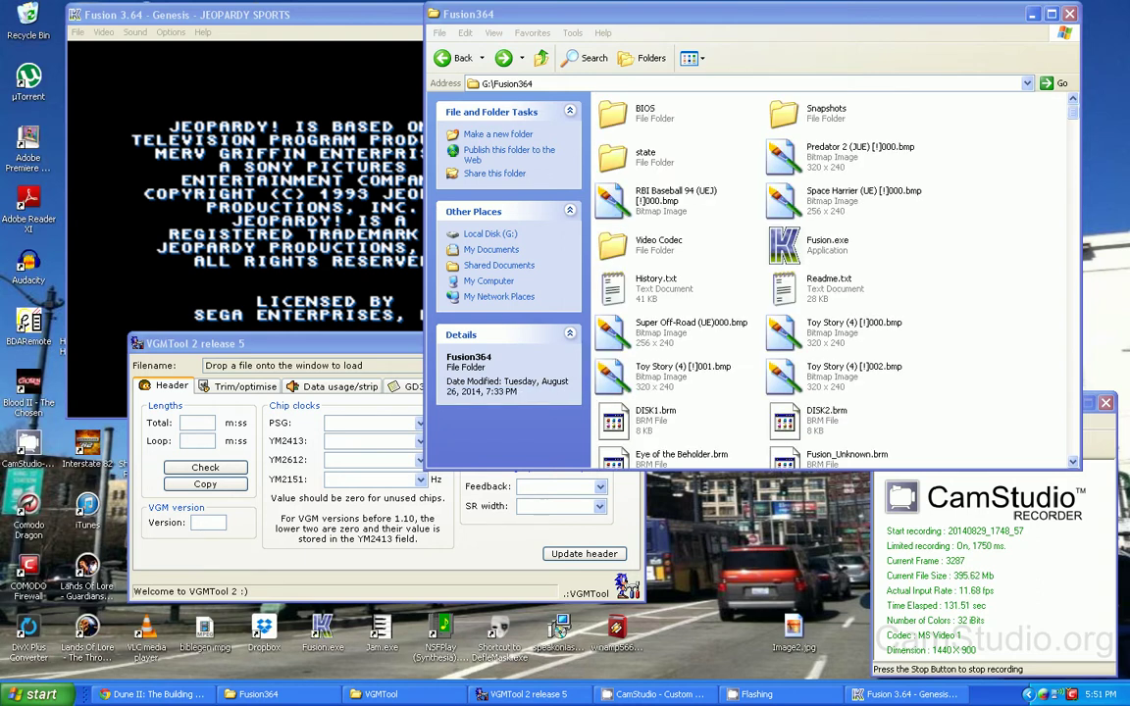
left_click_drag(1073, 113, 1073, 452)
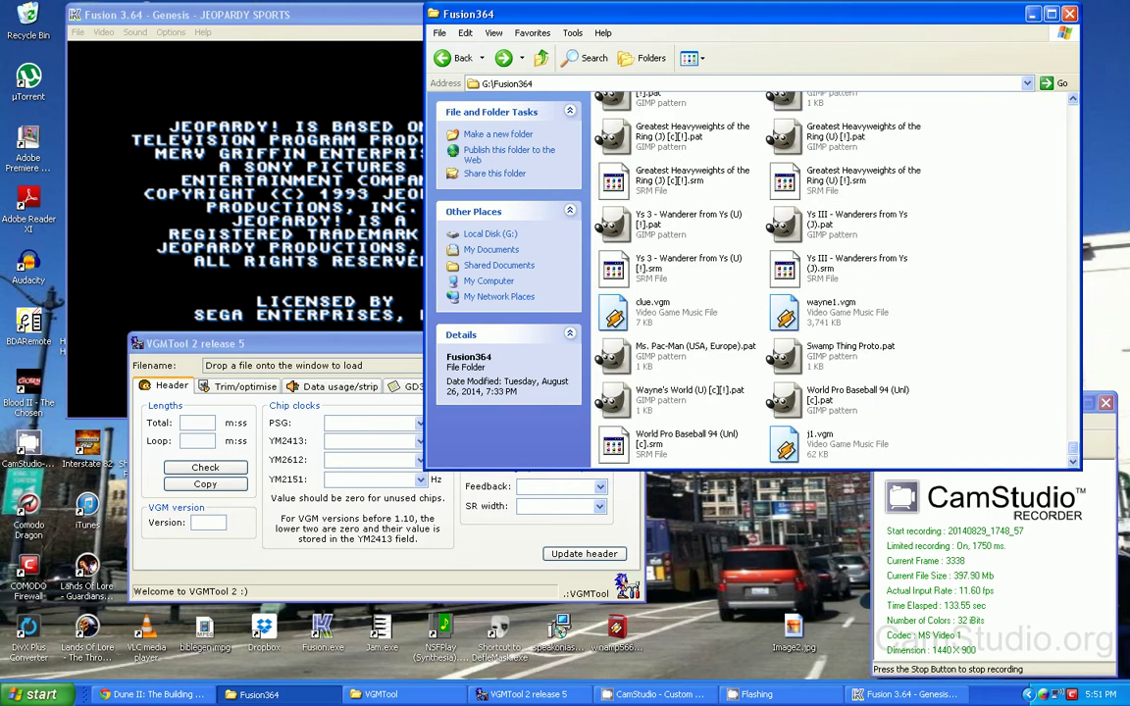
double_click(789, 447)
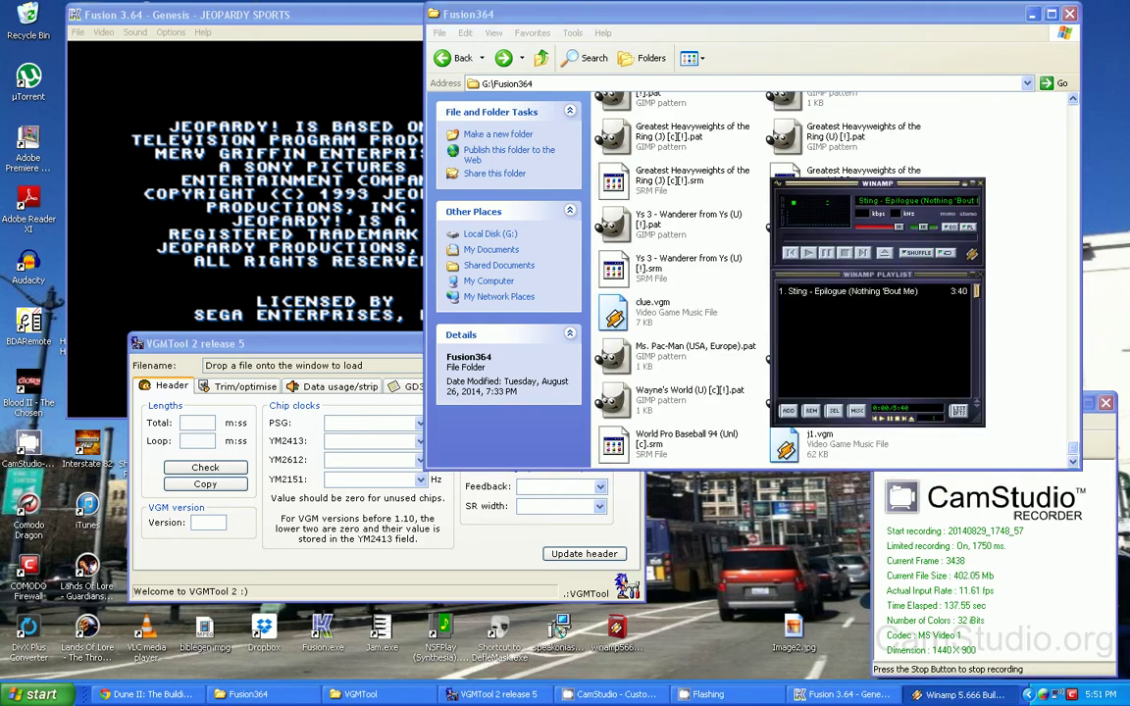
left_click_drag(620, 321, 277, 390)
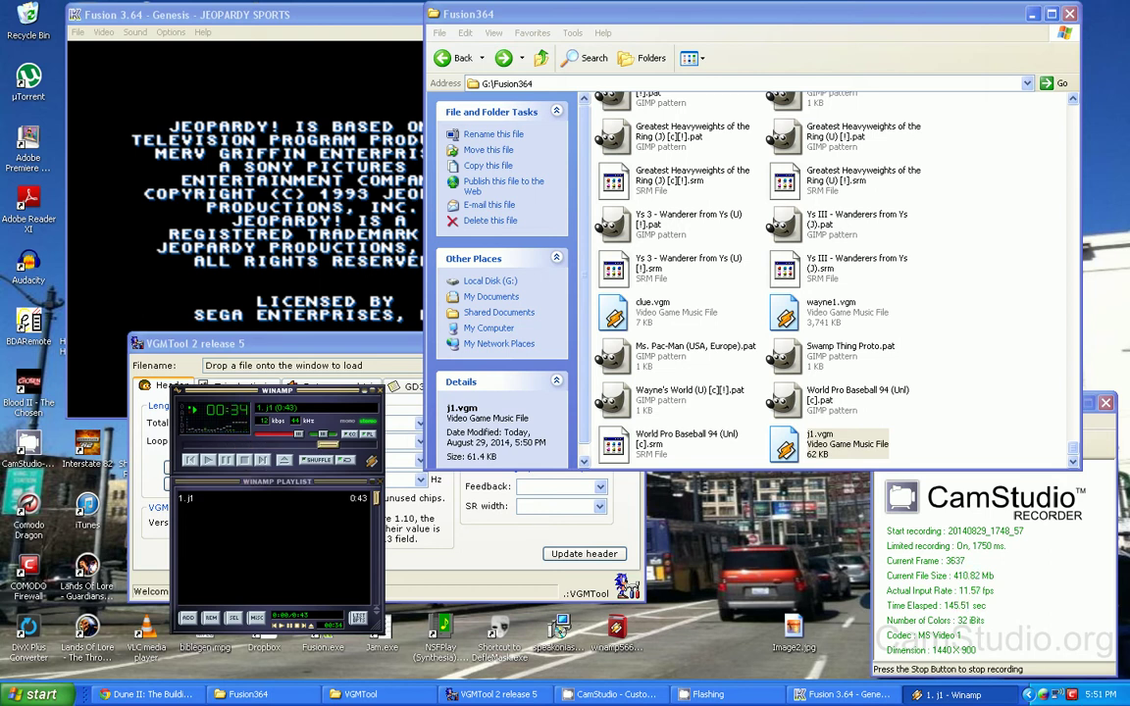
key("Right")
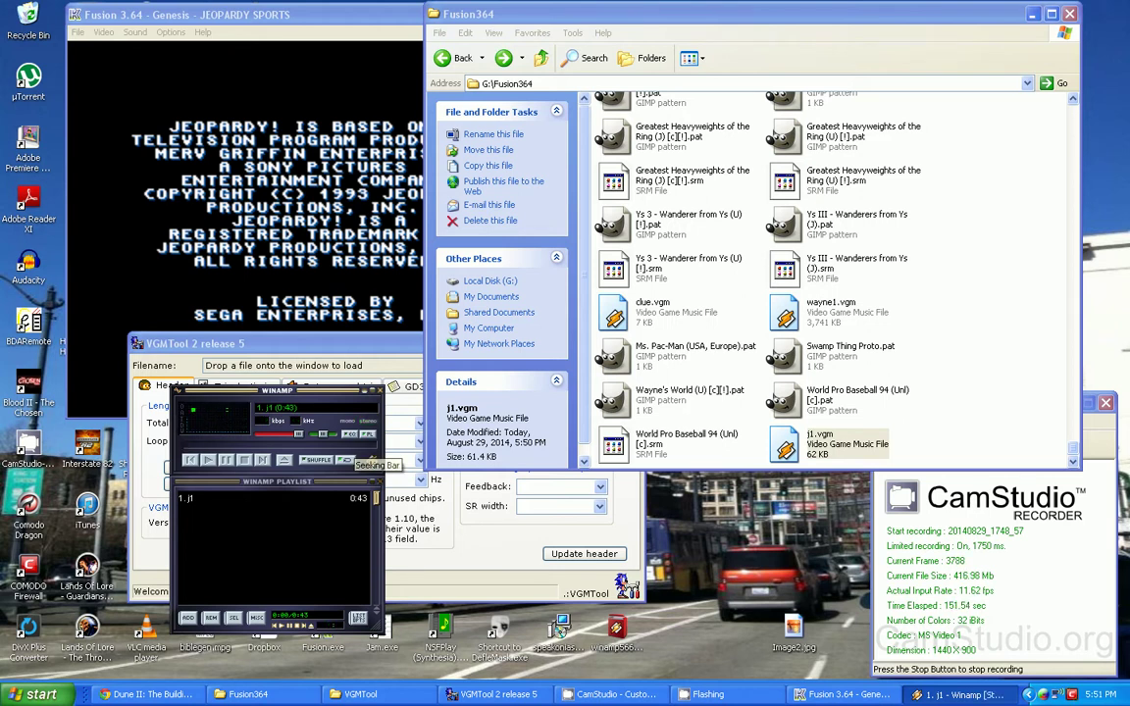
Set Winamp's output plug-in to Nullsoft Disk Writer v2.18 and play j1 to write 01_j1.wav, overwriting the existing file.
left_click_drag(278, 391, 106, 435)
right_click(161, 464)
mouse_move(254, 364)
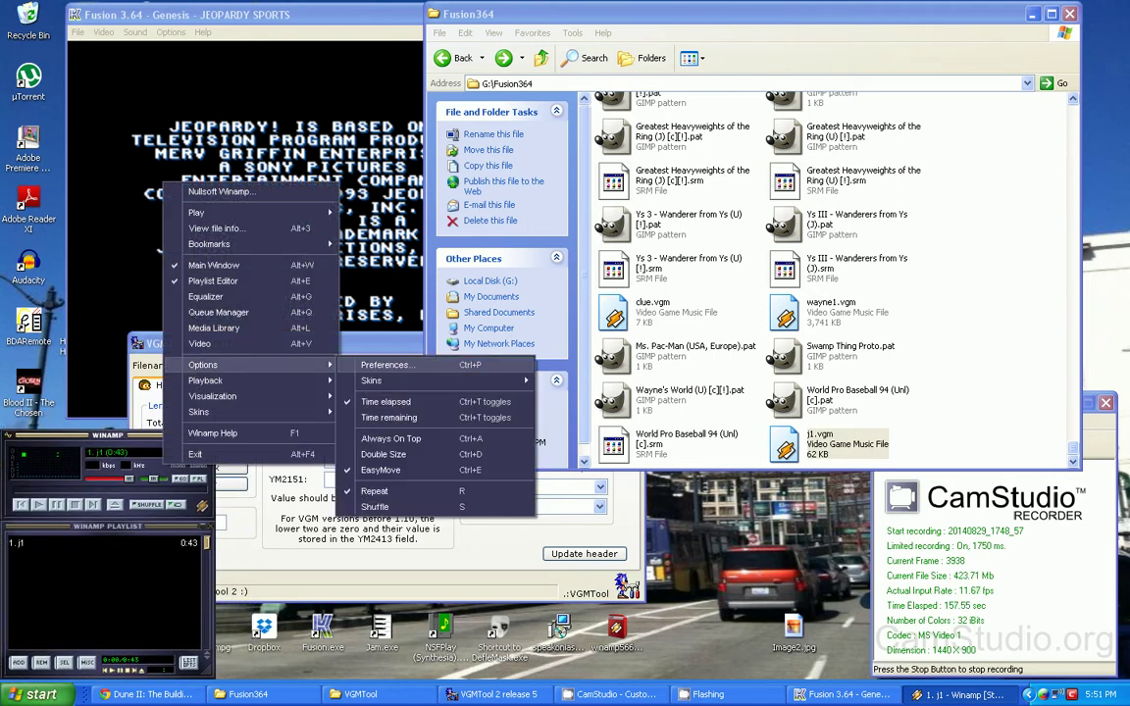
left_click(388, 364)
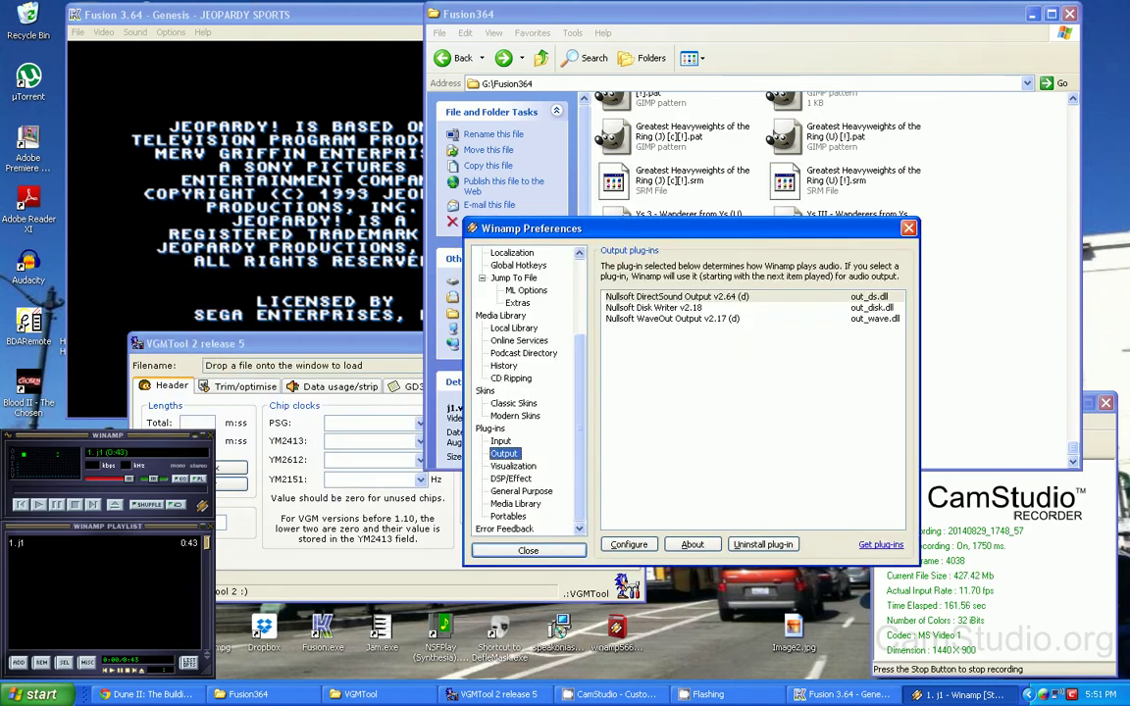
left_click(655, 308)
left_click(528, 551)
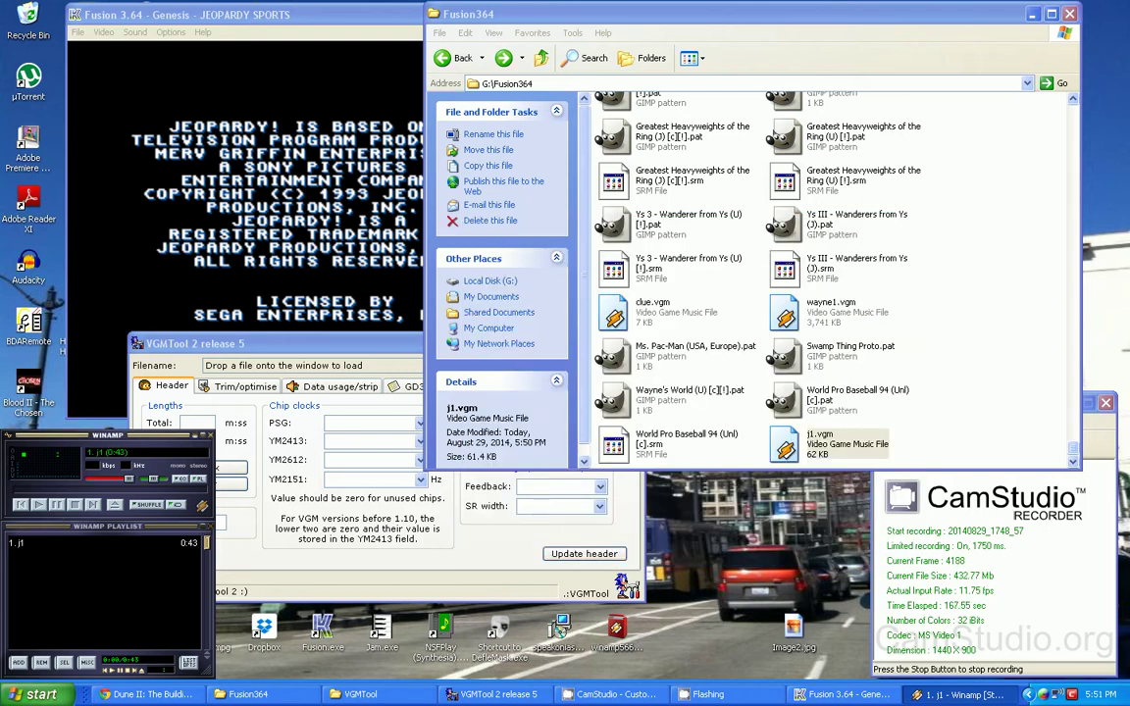
left_click(38, 504)
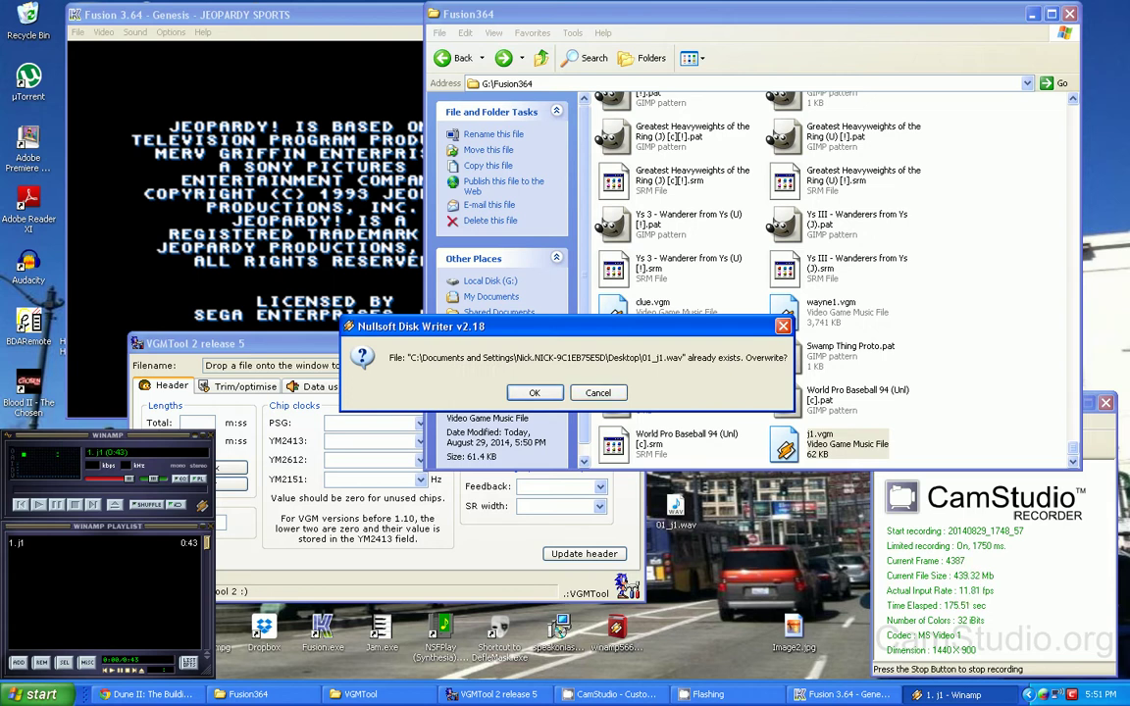
key("Return")
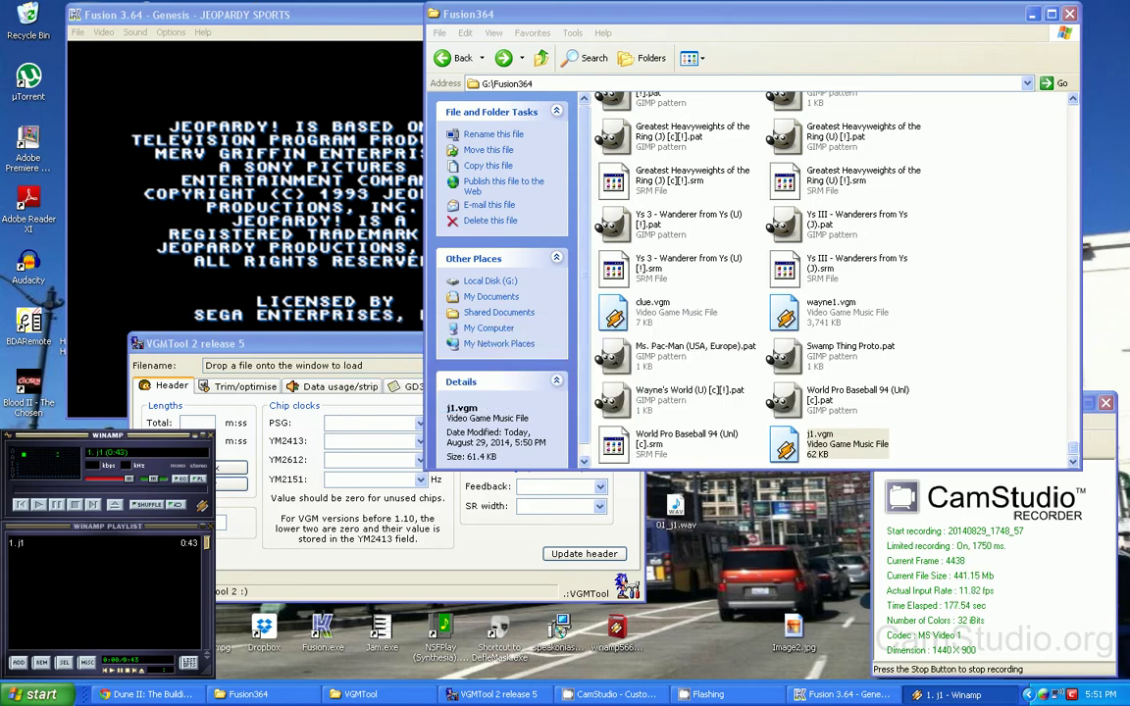
Set Winamp's output plug-in back to Nullsoft DirectSound Output v2.64 (d).
key("ctrl+p")
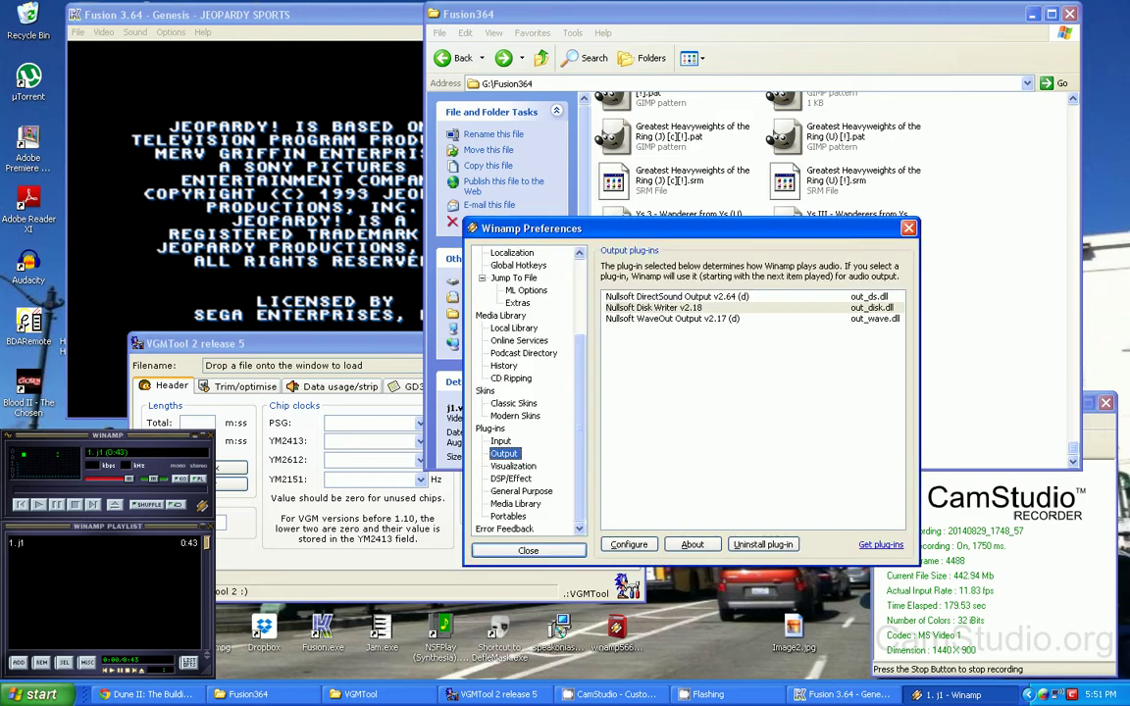
left_click(676, 297)
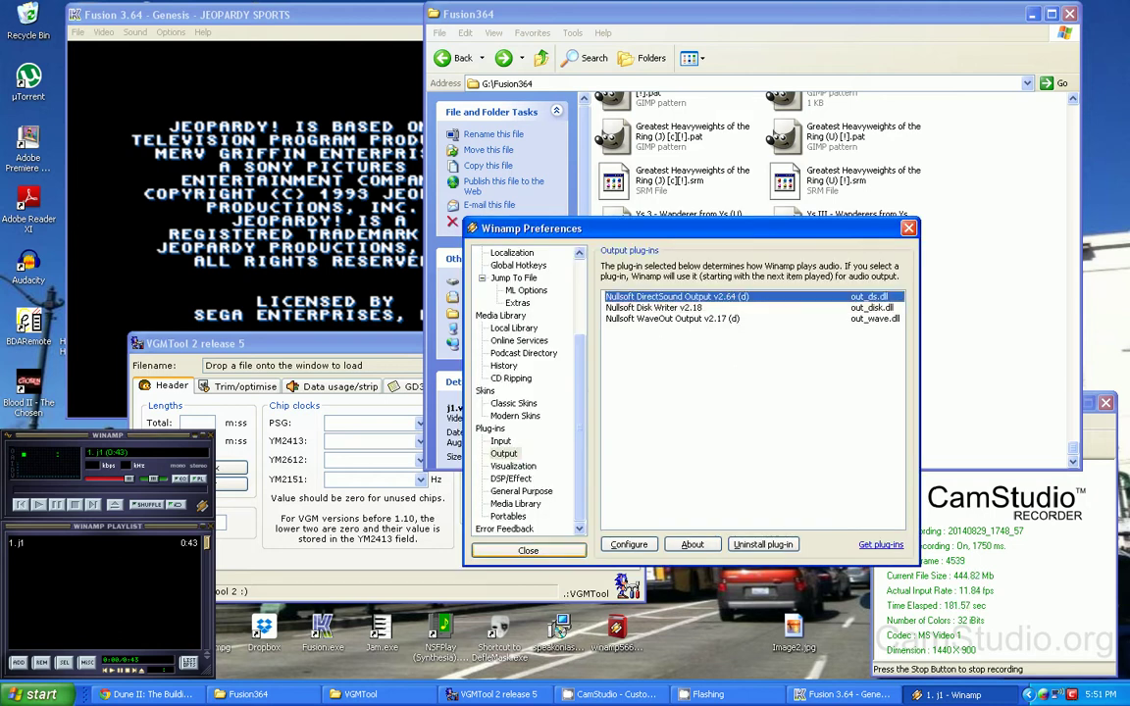
key("Escape")
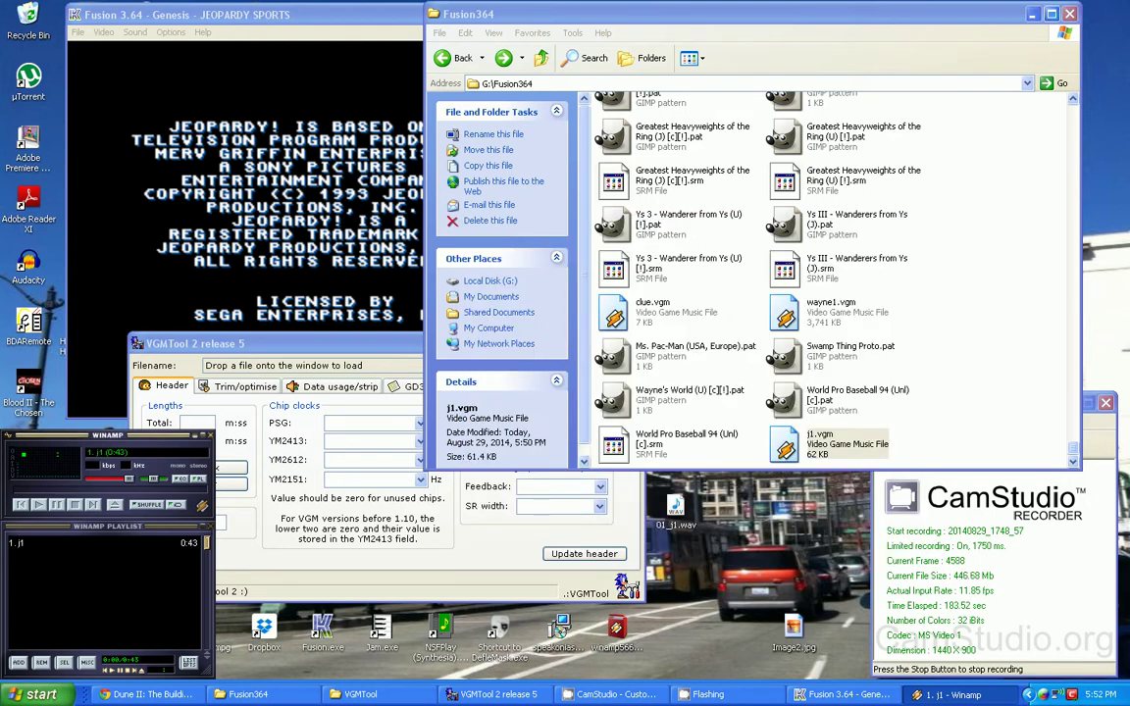
Minimise the Fusion364 folder window and open the desktop file 01_j1.wav in Audacity.
left_click(1033, 14)
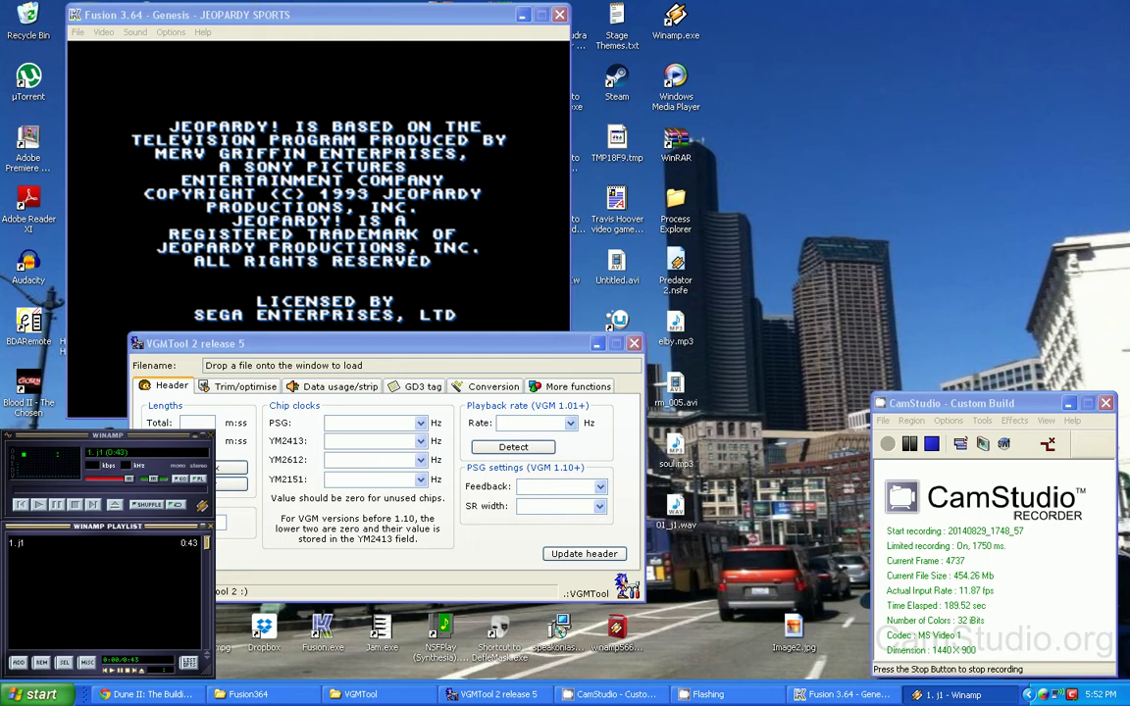
left_click(676, 506)
left_click_drag(676, 506, 27, 262)
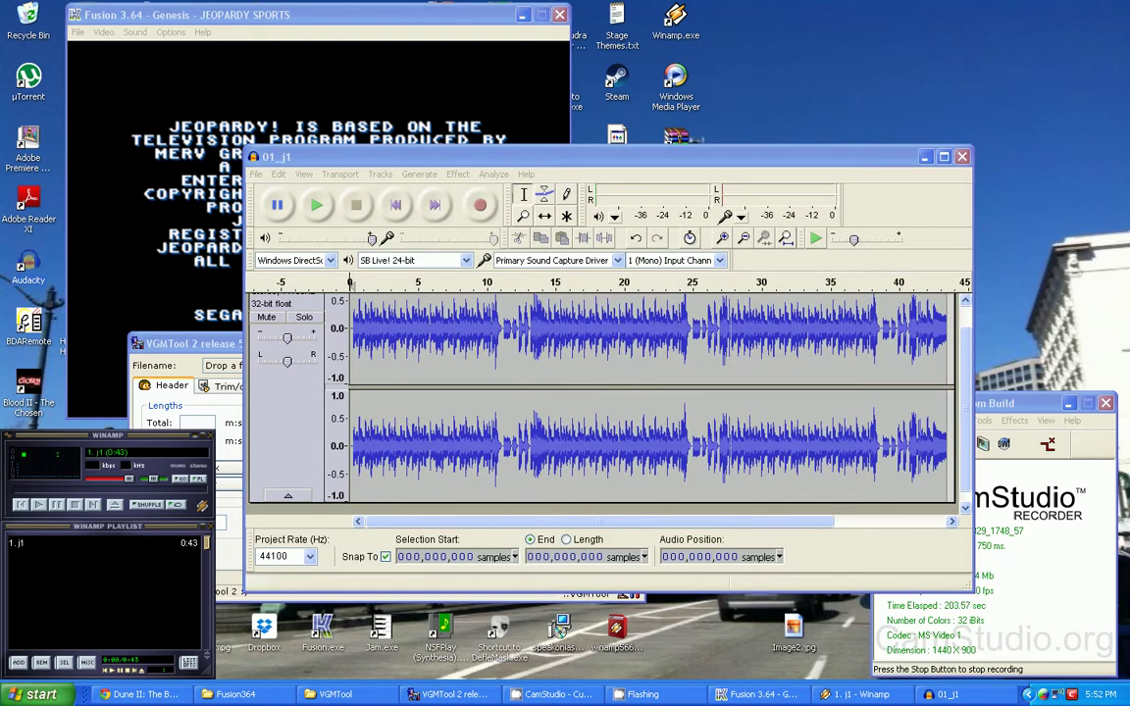
Check that the selection time format is samples and briefly play the beginning of the track.
left_click(644, 556)
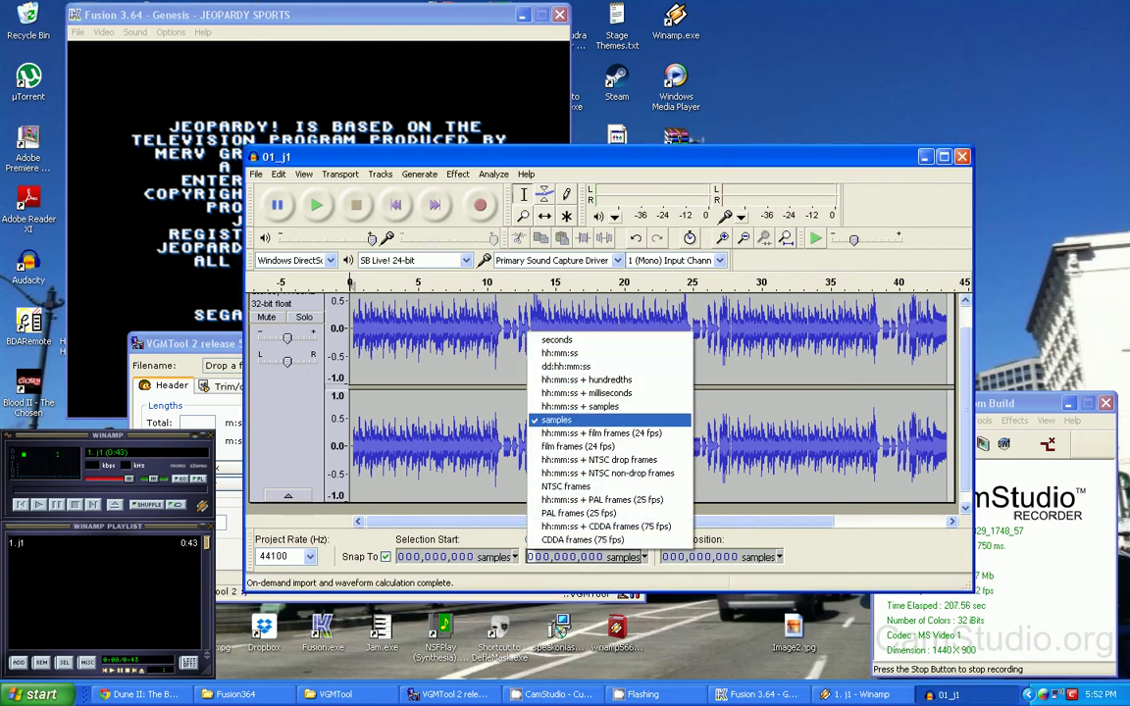
key("Escape")
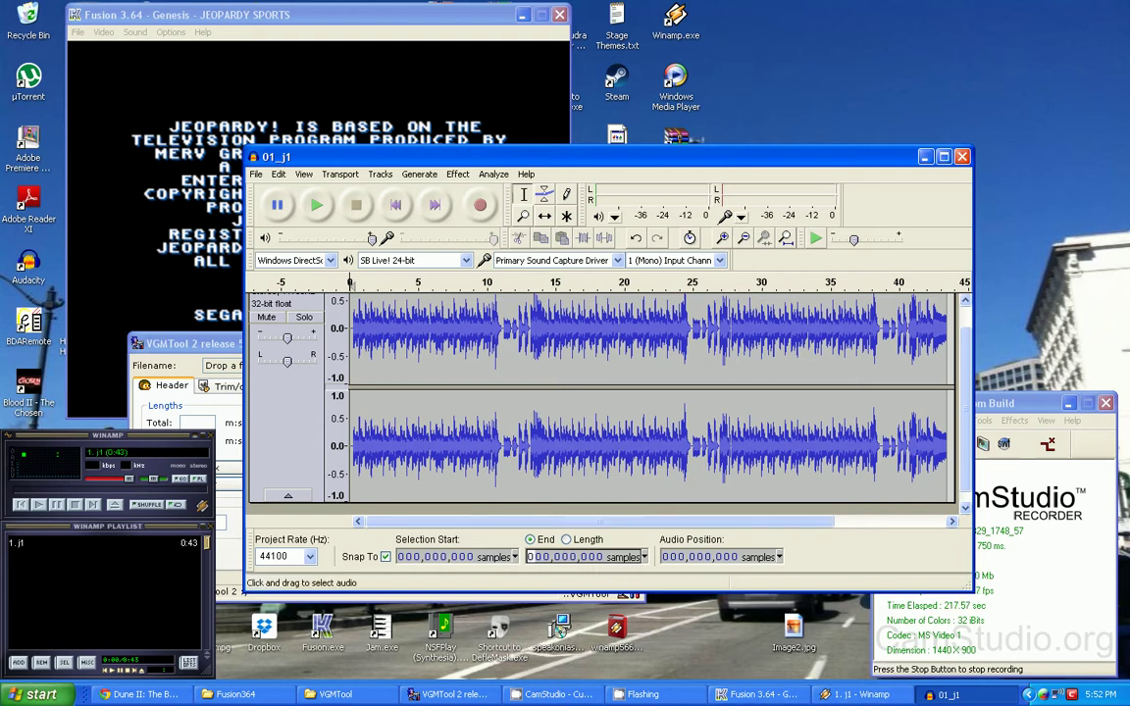
key("space")
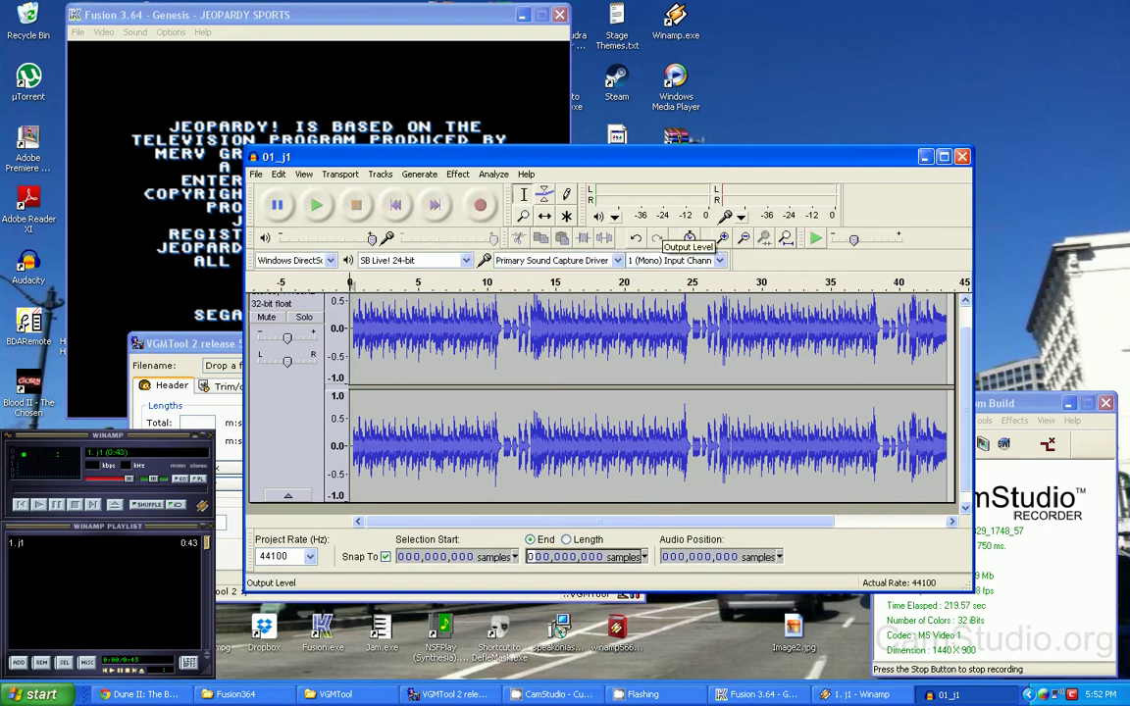
key("space")
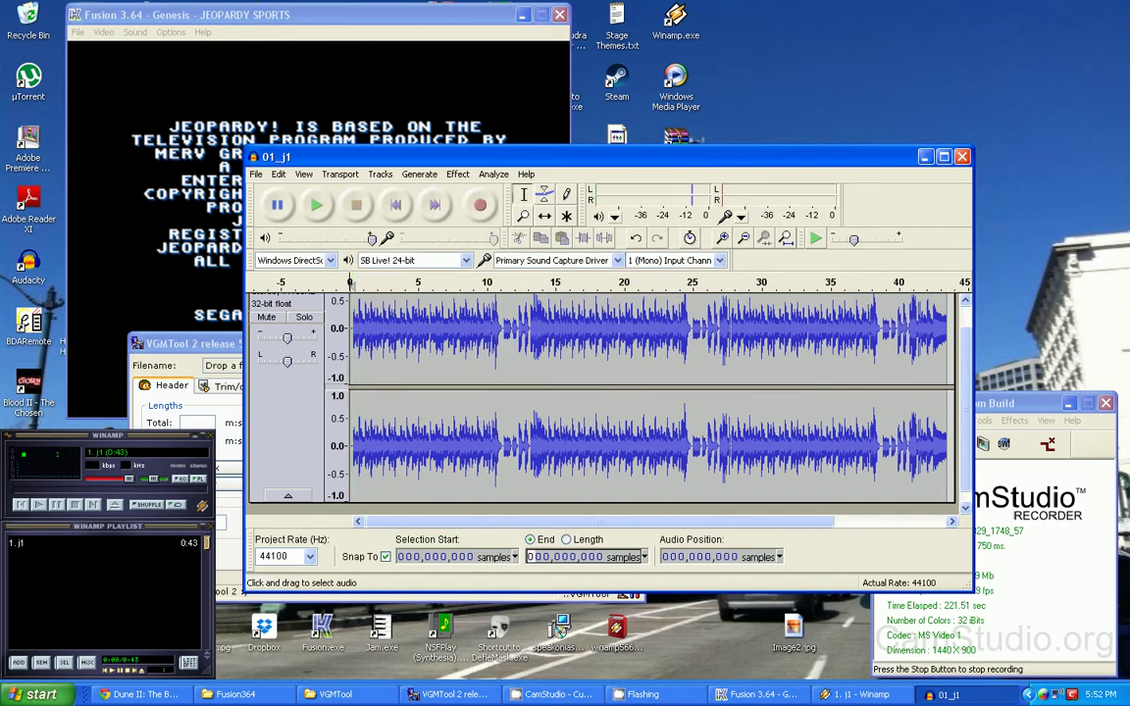
Place the cursor at the onset of the music after the opening silence, around sample 13,551.
left_click(722, 238)
left_click(722, 239)
left_click(722, 238)
left_click(722, 239)
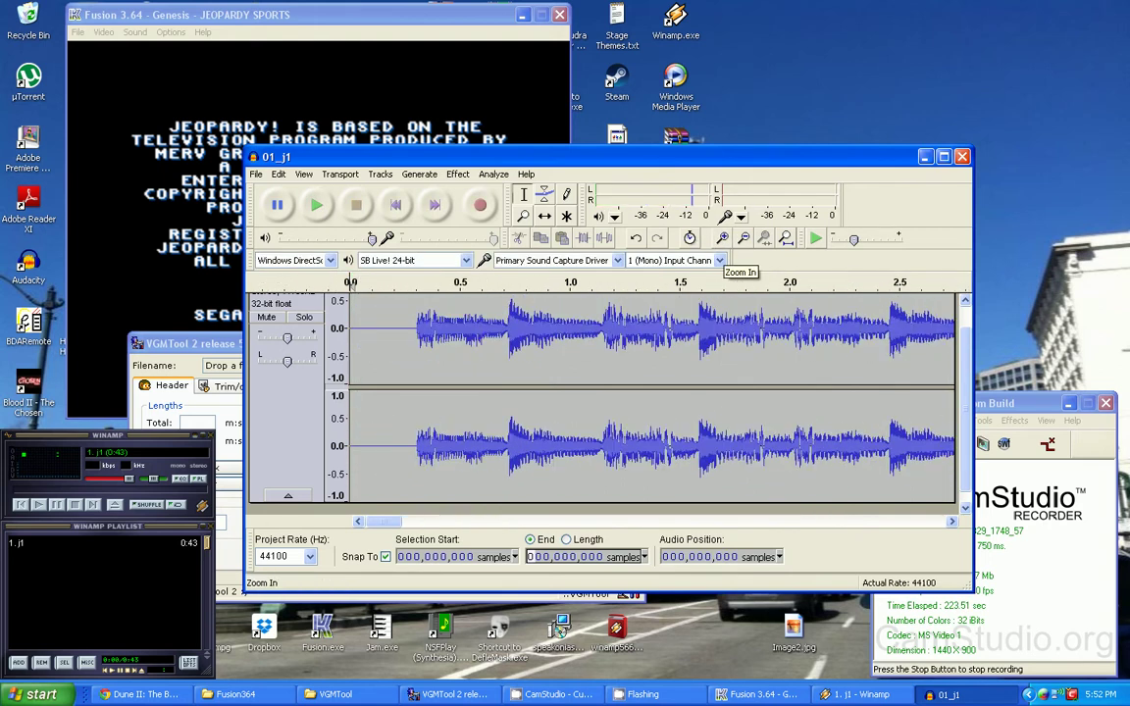
left_click(723, 240)
left_click(482, 392)
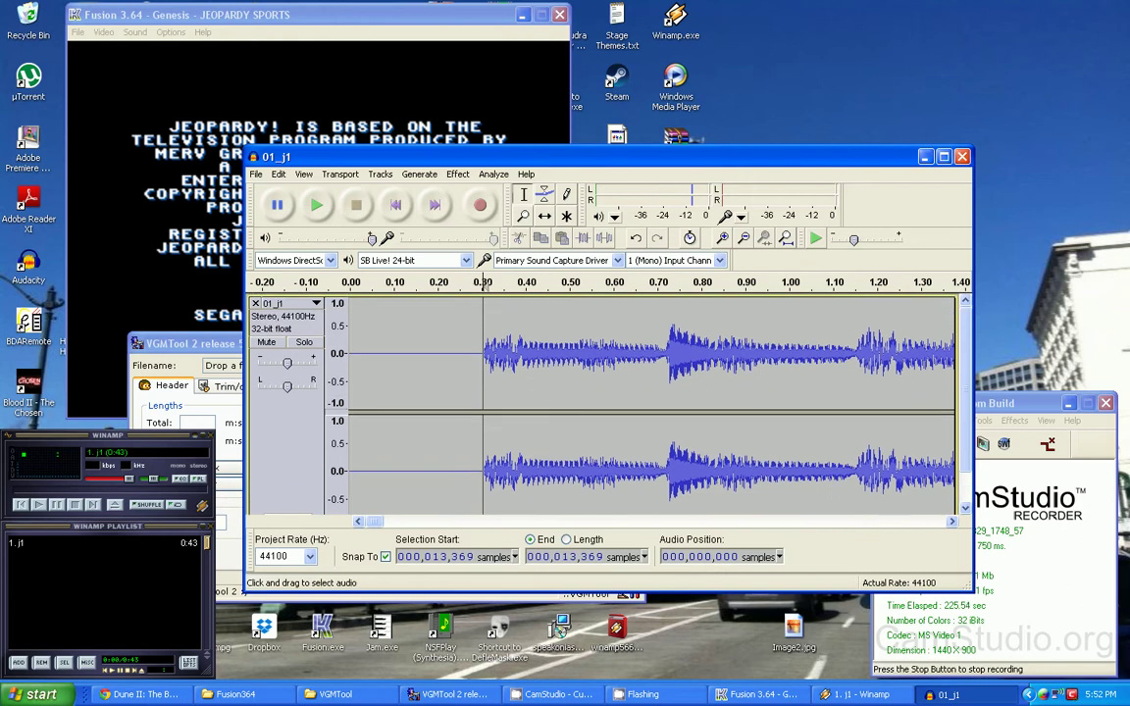
left_click(723, 239)
left_click(723, 239)
left_click(723, 240)
left_click(722, 240)
left_click(723, 239)
left_click(711, 339)
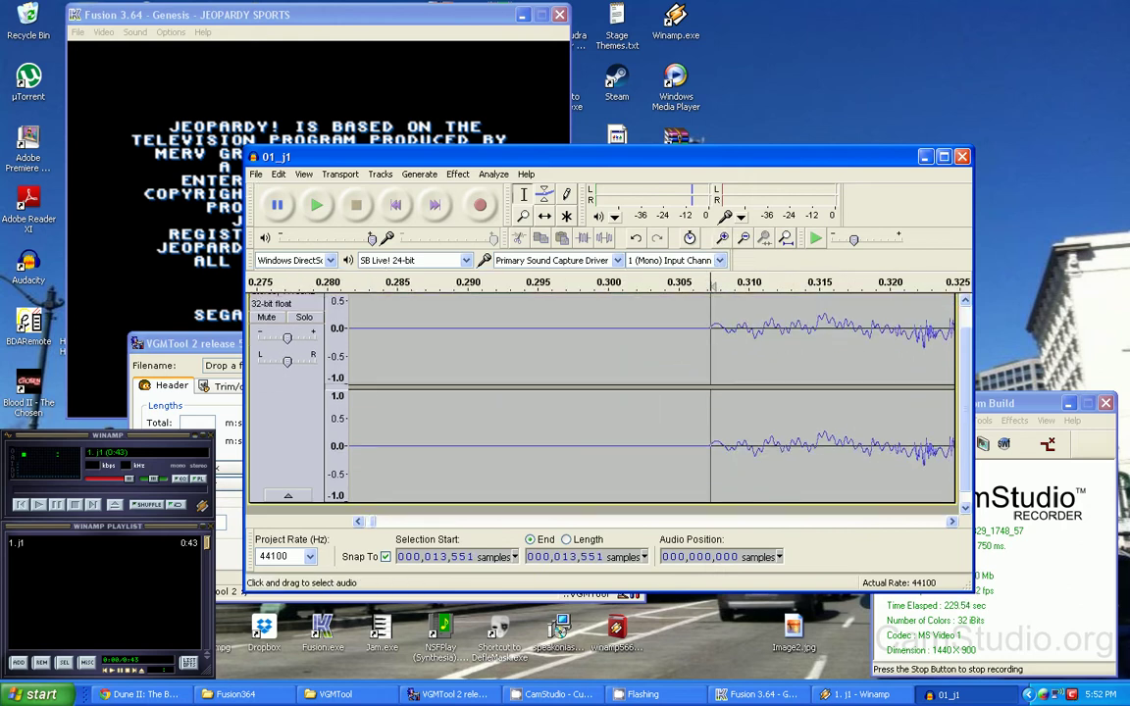
Refine the cursor to the exact point where the waveform leaves the zero line, at sample 13,549.
left_click(722, 239)
left_click(723, 238)
left_click(723, 238)
left_click(723, 239)
left_click(723, 238)
left_click(722, 239)
left_click(723, 239)
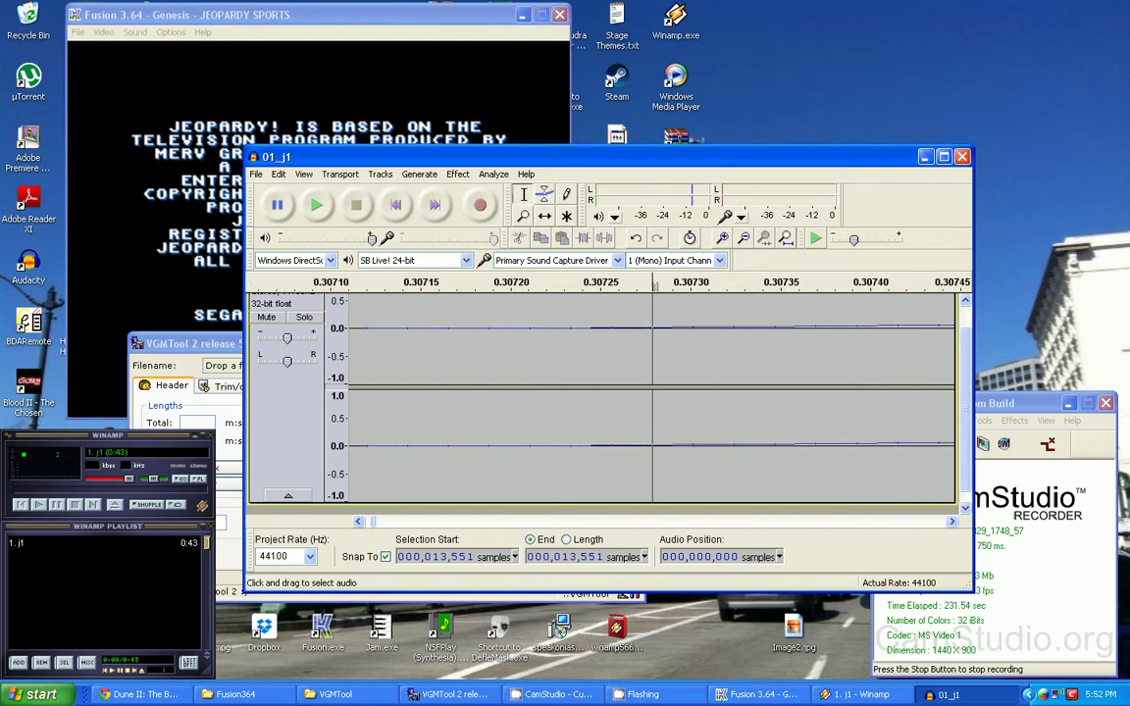
left_click(570, 353)
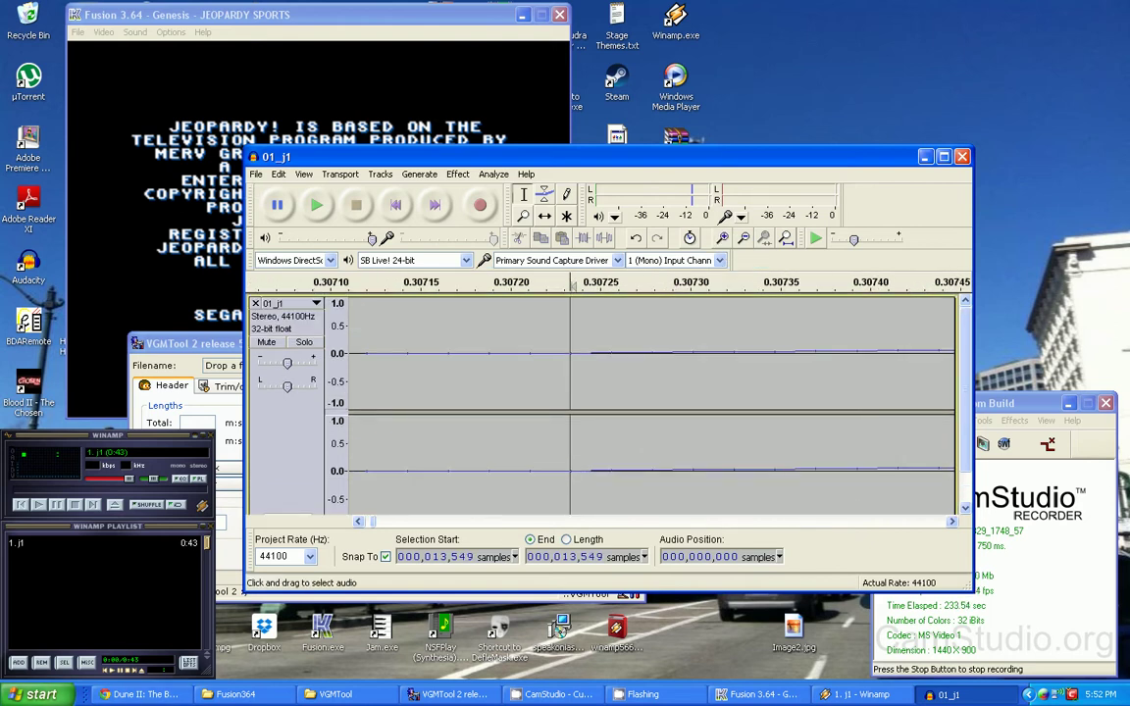
Note the start sample 13549 in a new Notepad document and move its window clear of the Audacity waveform.
left_click(35, 694)
left_click(59, 134)
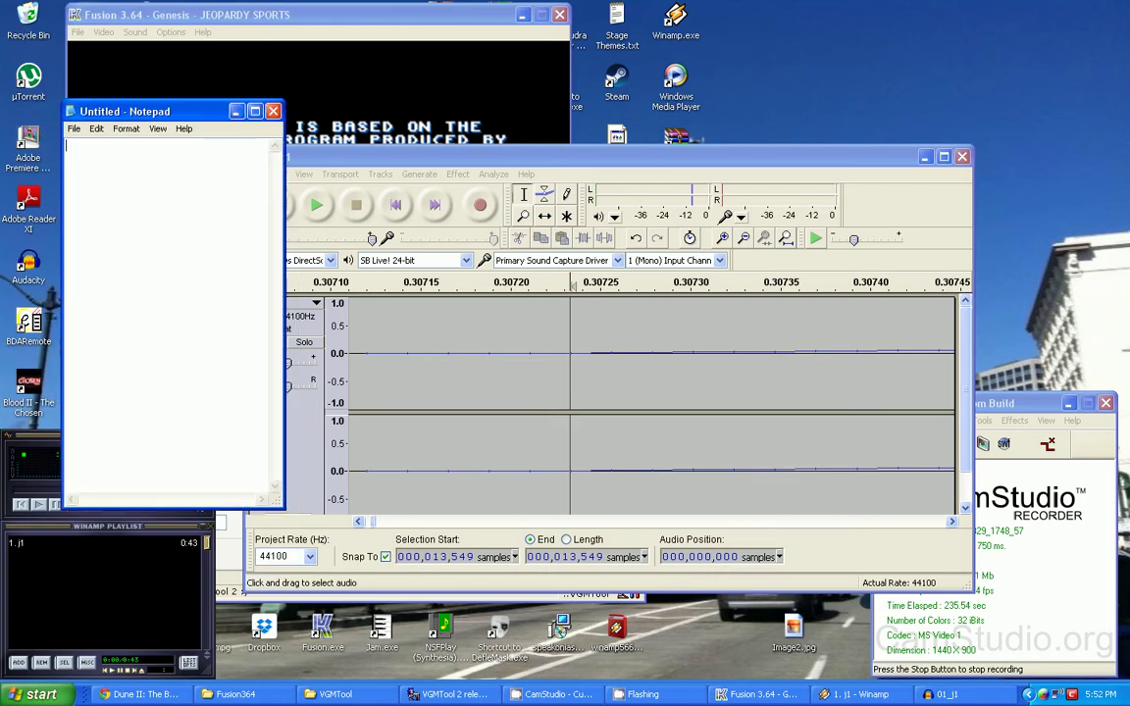
type("13549")
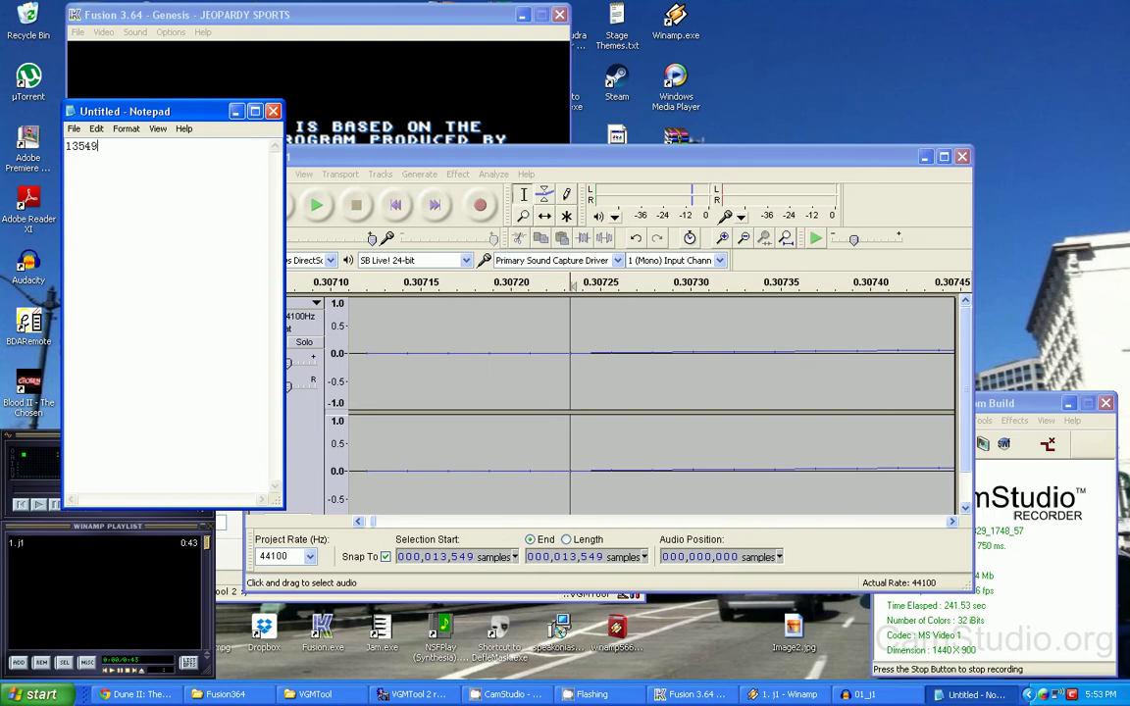
left_click_drag(157, 110, 100, 50)
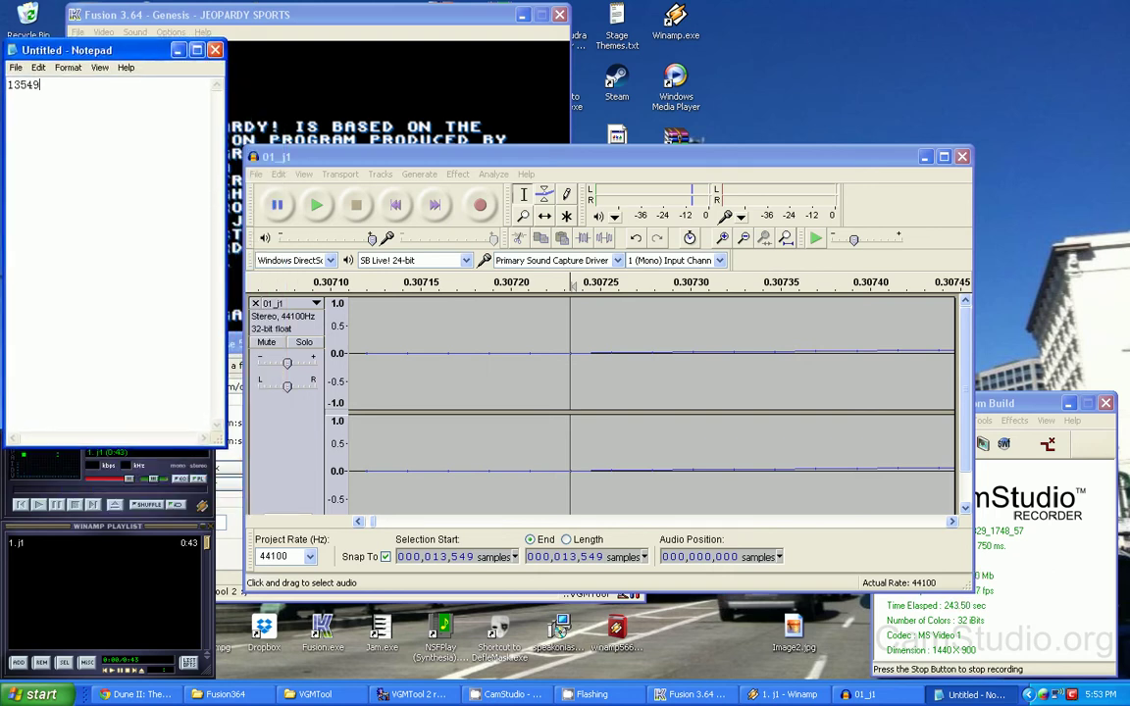
Return to the whole 01_j1 waveform in Audacity and place the cursor near its end, around sample 1,640,731.
left_click(746, 240)
left_click(746, 240)
left_click(747, 240)
left_click(746, 240)
left_click(746, 240)
left_click(746, 240)
left_click(746, 240)
double_click(747, 241)
left_click(742, 239)
left_click(742, 238)
left_click(742, 239)
left_click(742, 238)
left_click(743, 238)
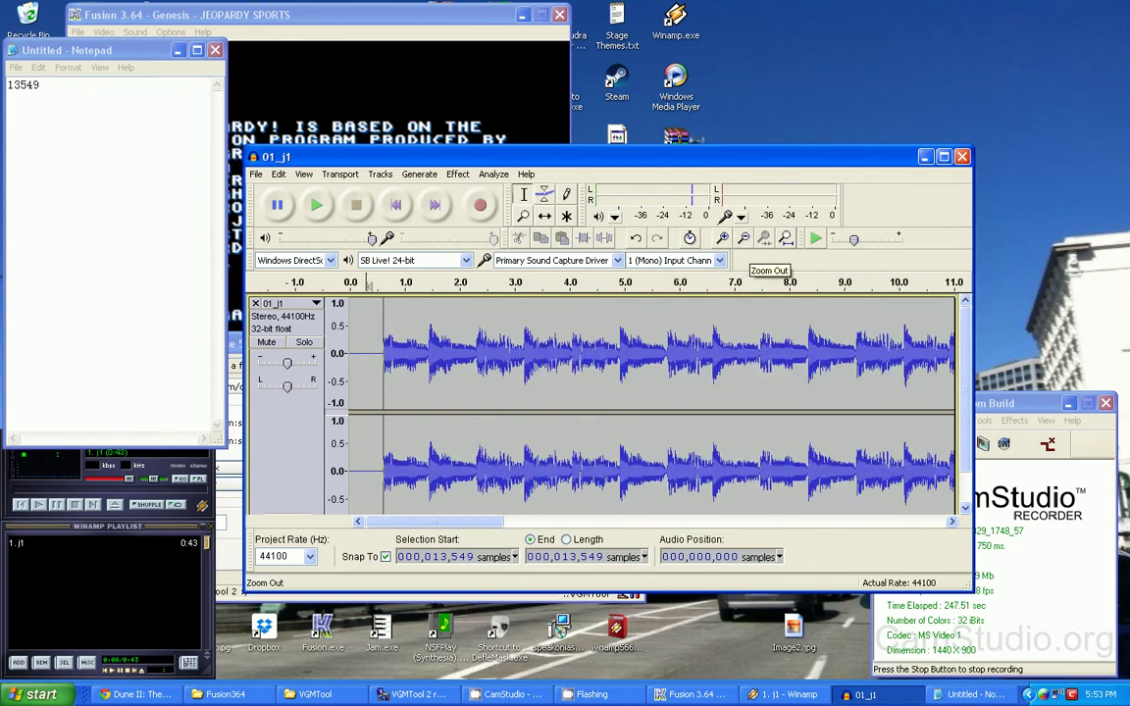
left_click(742, 238)
left_click(743, 238)
left_click(743, 239)
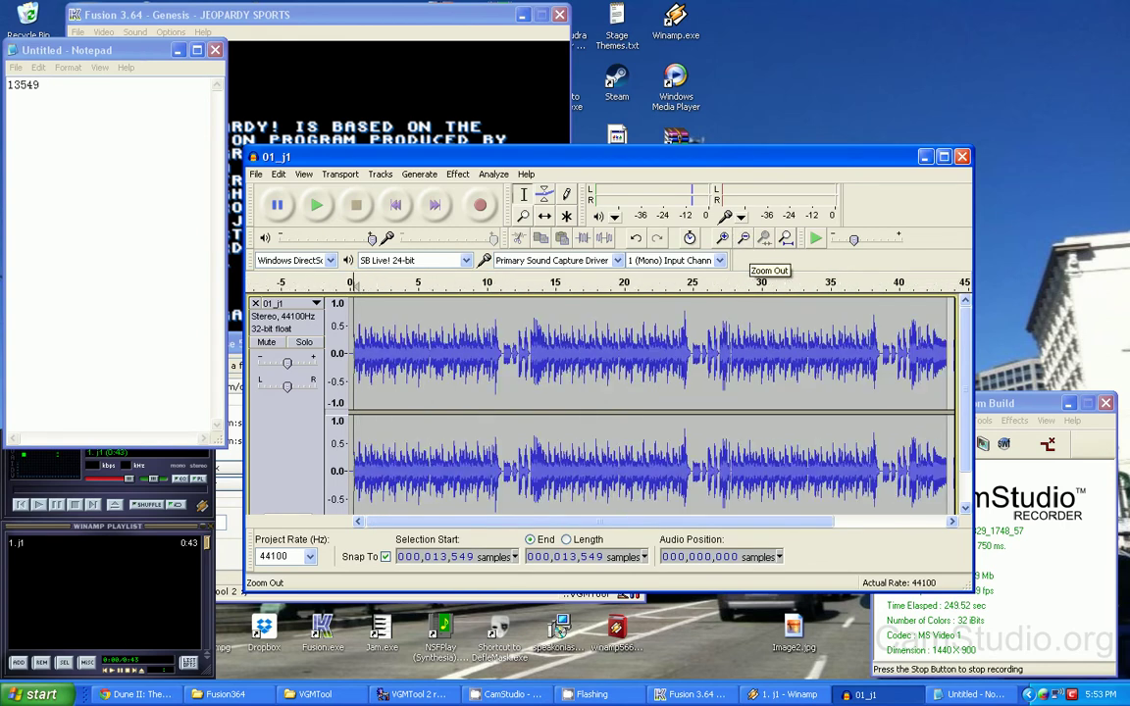
left_click_drag(676, 522, 790, 521)
left_click(717, 446)
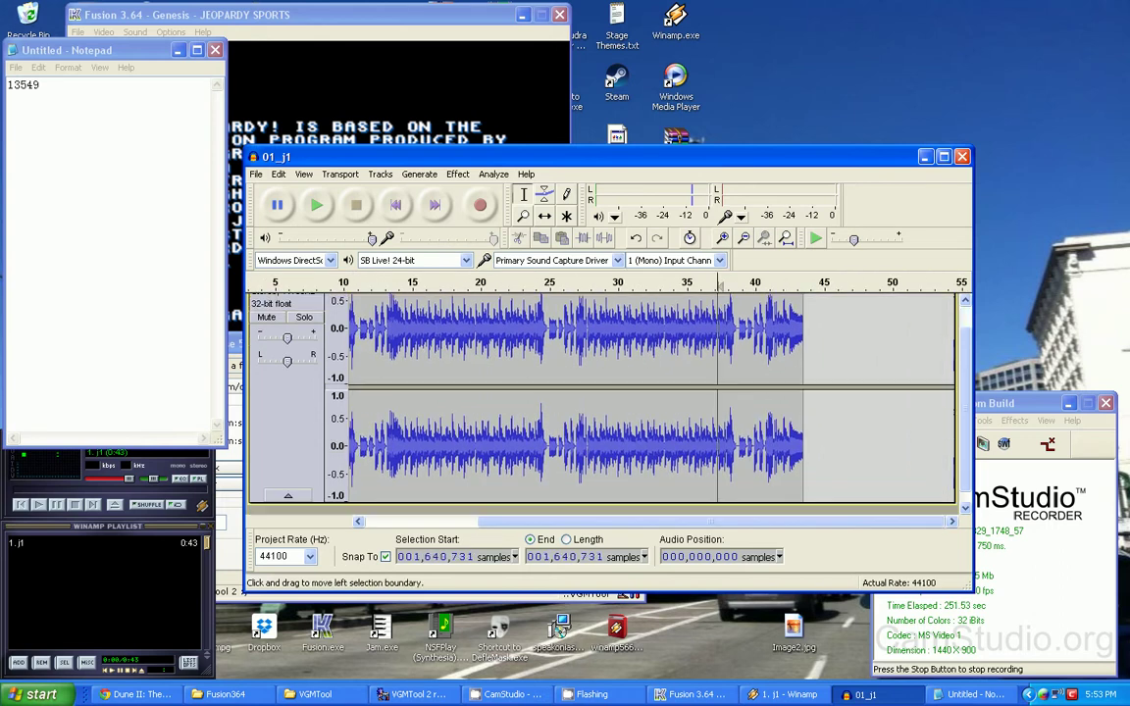
Play short passages near the end of the track to find where the tune starts over.
key("space")
key("space")
left_click(762, 432)
key("space")
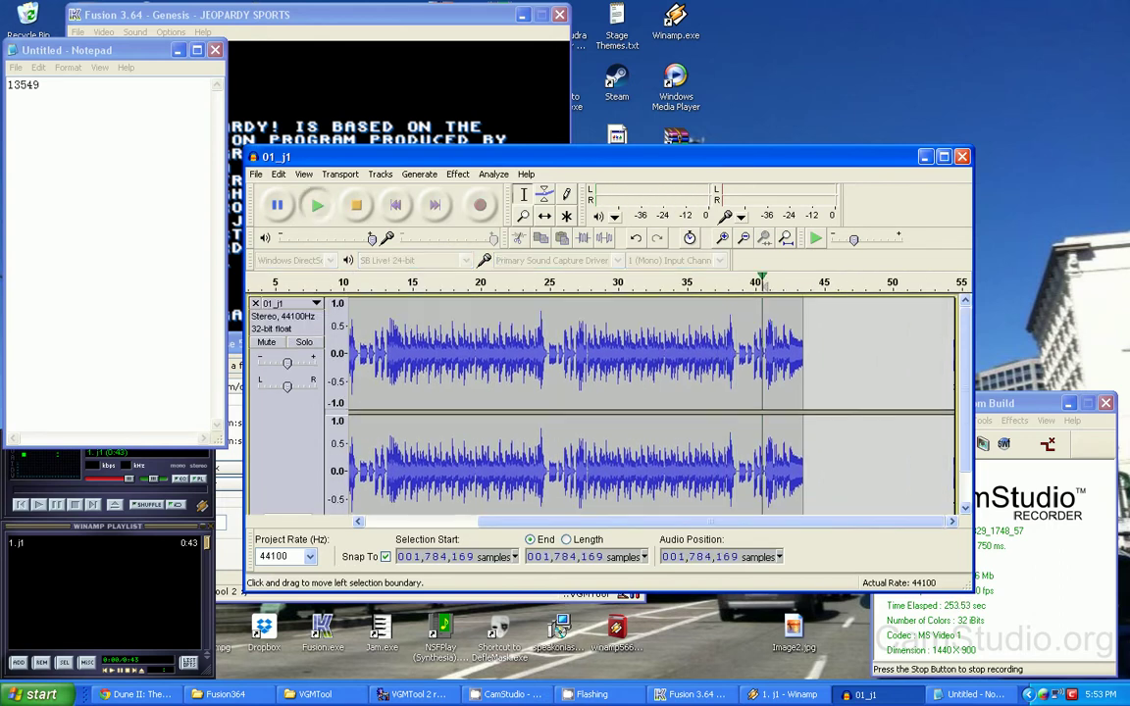
key("space")
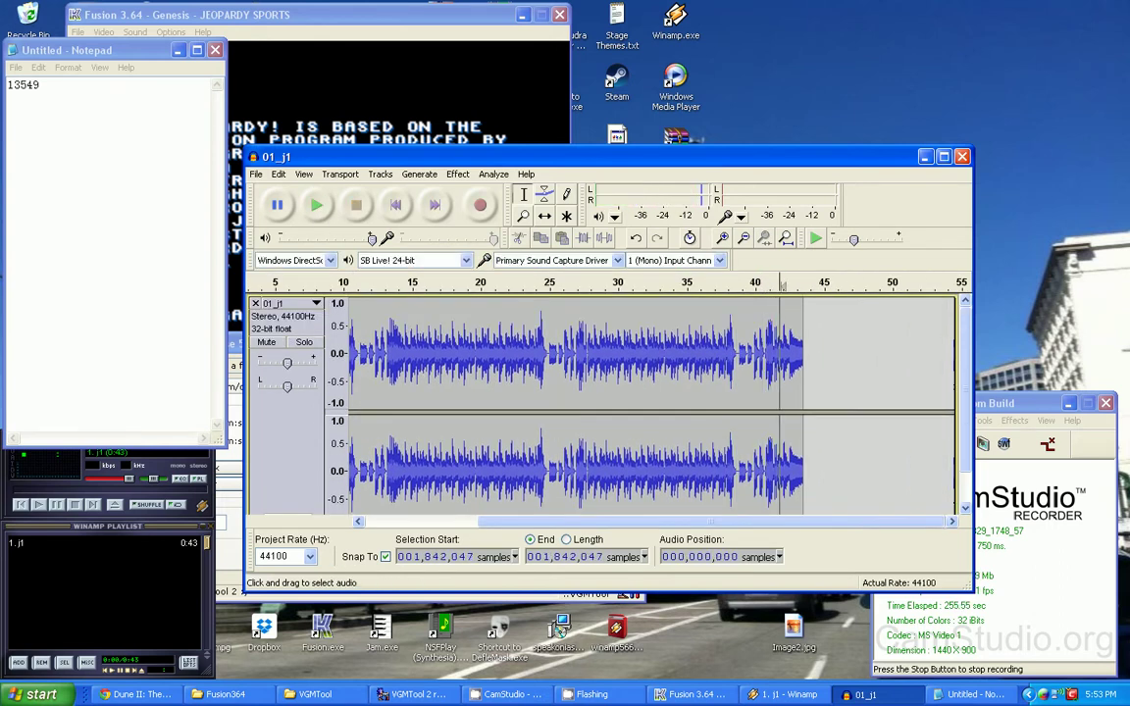
left_click(779, 387)
key("space")
key("space")
Place the cursor at the onset where the music restarts near the track's end, around sample 1,834,876.
key("ctrl+1")
key("ctrl+1")
key("ctrl+1")
key("ctrl+1")
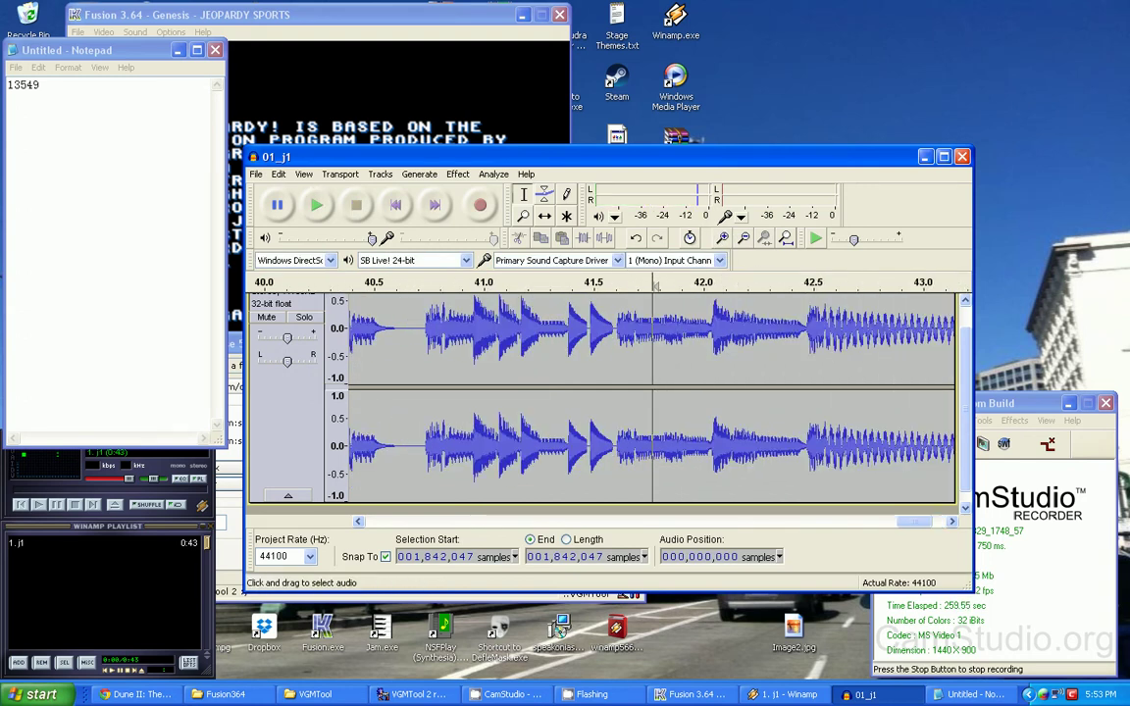
left_click(616, 363)
left_click(724, 239)
left_click(724, 238)
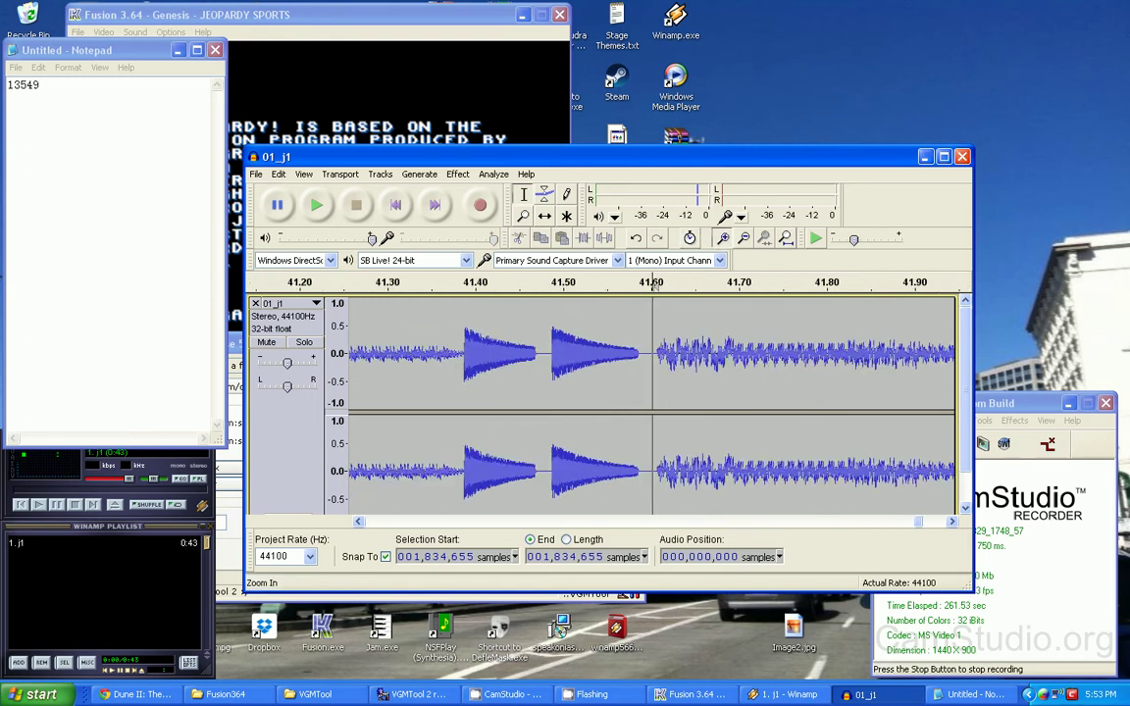
left_click(724, 238)
left_click(724, 238)
left_click(723, 238)
left_click(689, 363)
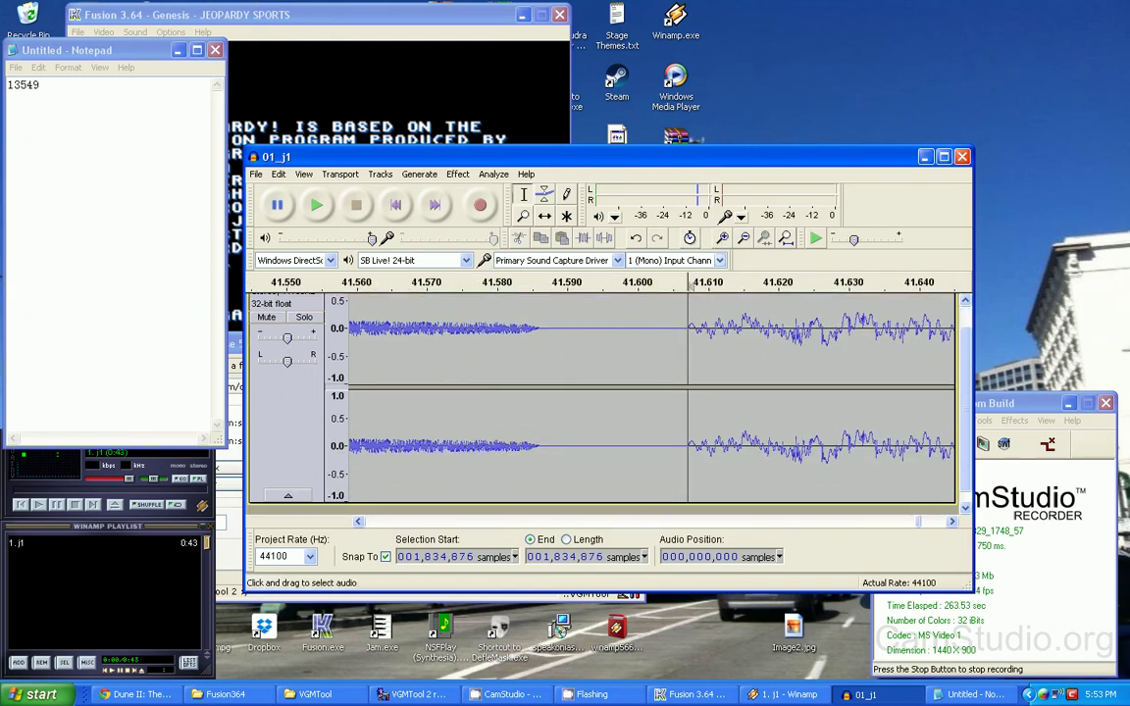
Refine the loop end cursor to the exact onset of the restart at sample 1,834,877.
key("ctrl+1")
key("ctrl+1")
key("ctrl+1")
key("ctrl+1")
key("ctrl+1")
key("ctrl+1")
key("ctrl+1")
key("ctrl+1")
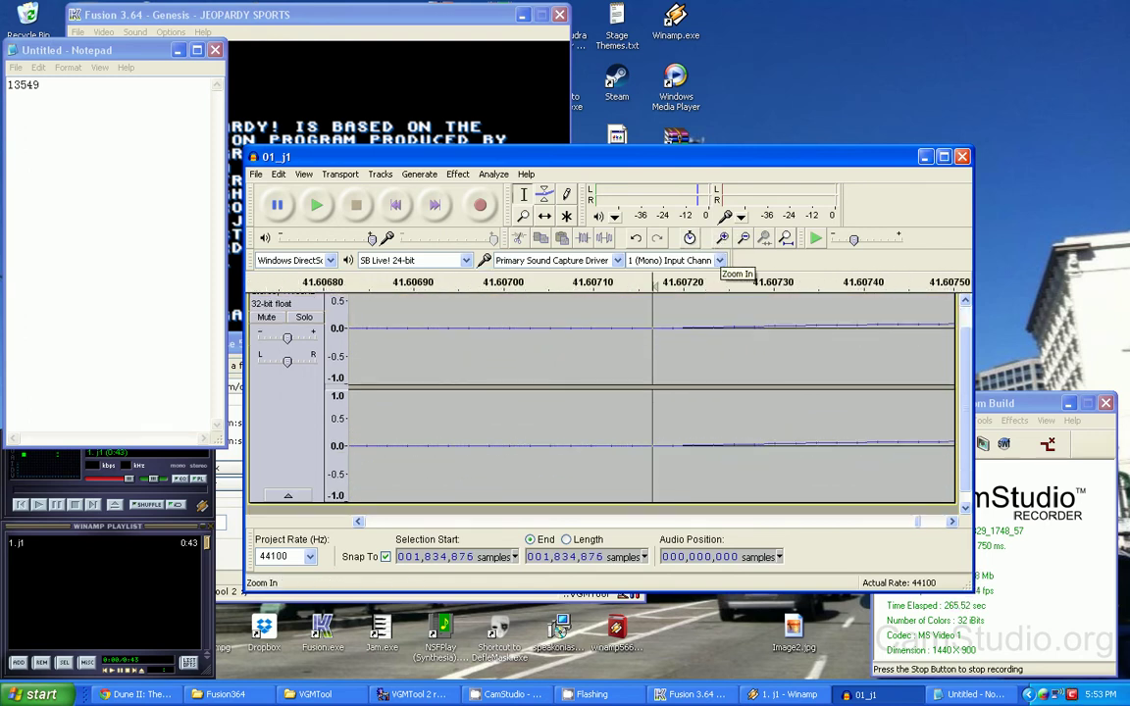
left_click(694, 363)
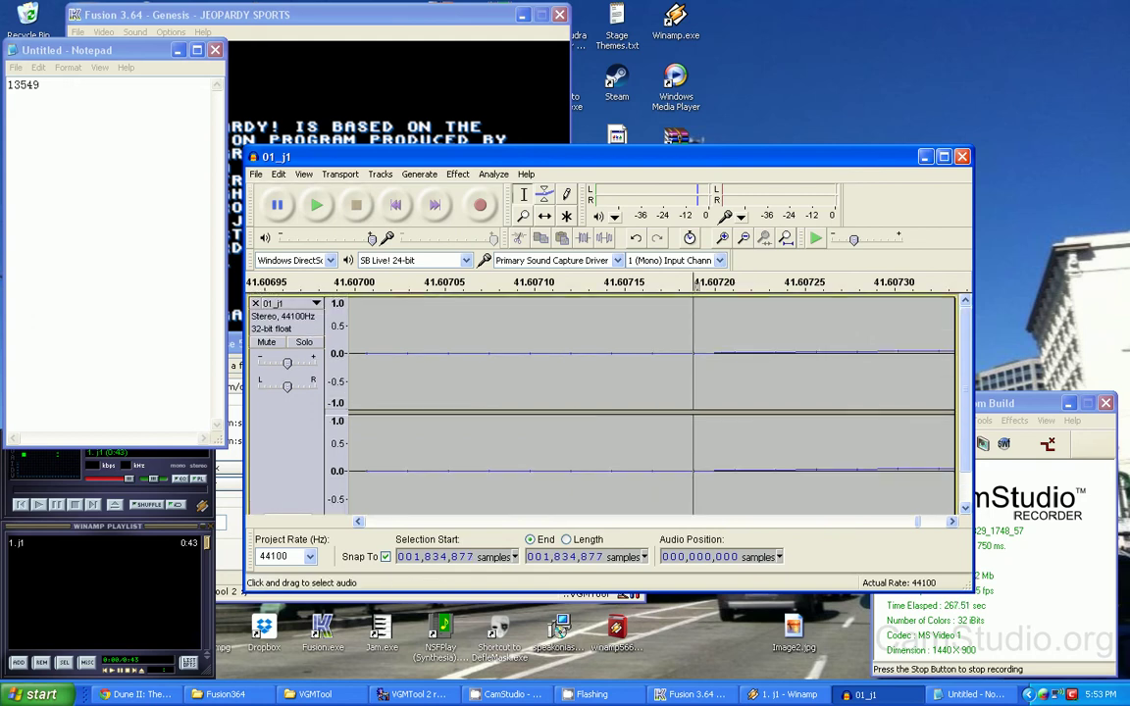
Add the loop end sample 1834877 on a second line of the Notepad document and minimise Audacity.
left_click(41, 85)
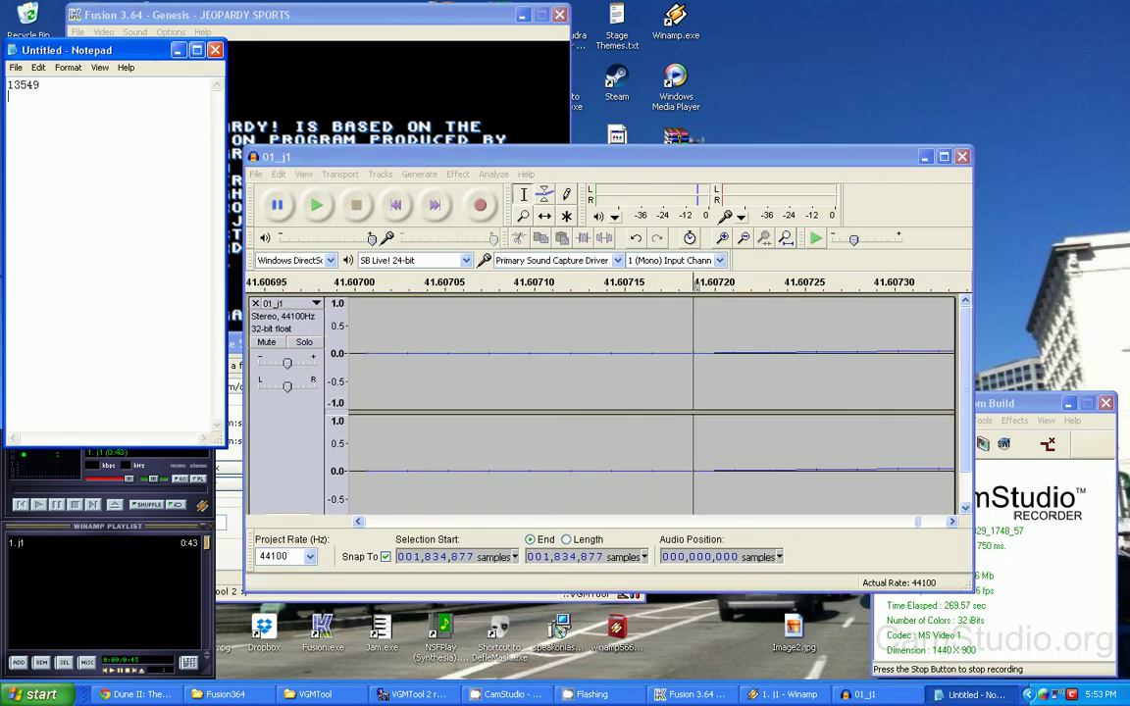
key("Return")
type("1834877")
left_click(925, 157)
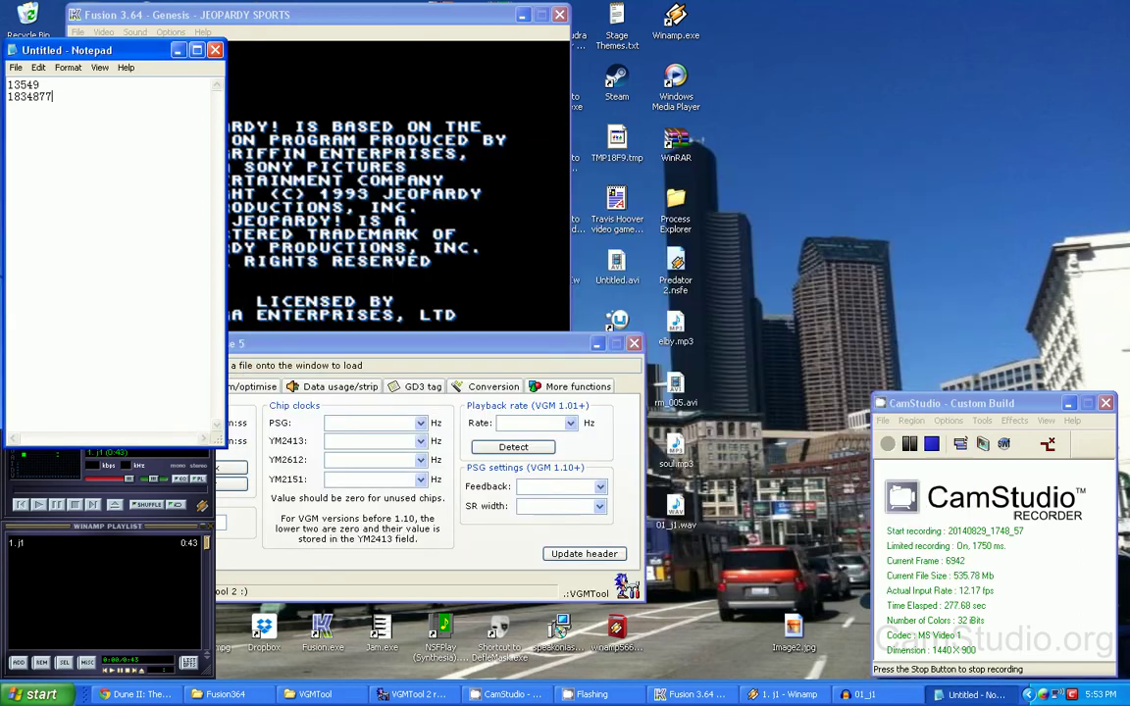
Load j1.vgm from the Fusion364 folder into VGMTool and minimise the folder window.
left_click_drag(392, 344, 507, 392)
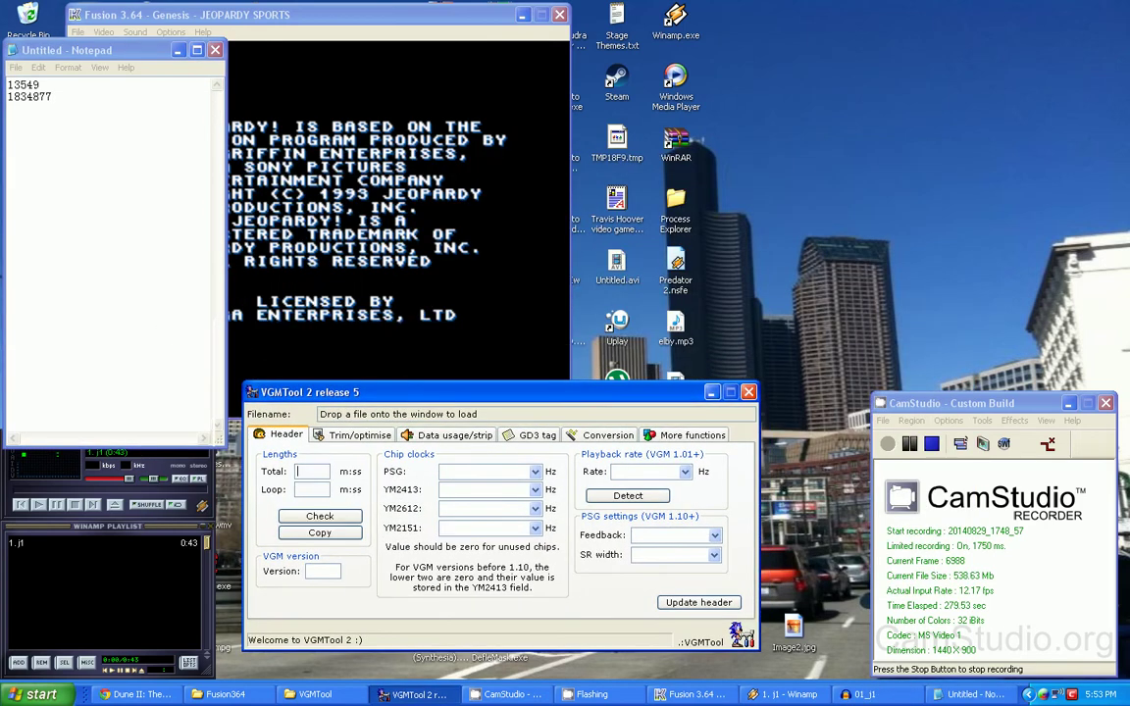
left_click(226, 694)
key("alt+Tab")
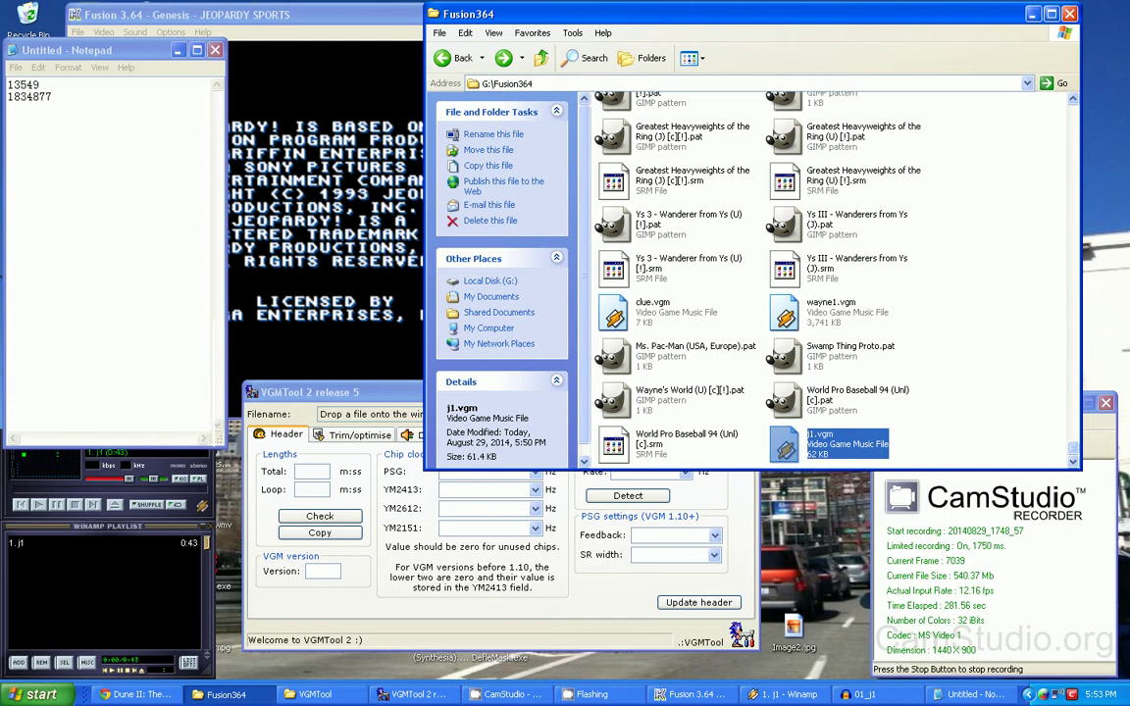
left_click_drag(785, 446, 667, 530)
key("alt+Tab")
left_click(1033, 14)
Set both the trim start and the loop point of j1.vgm to 13549 samples.
left_click(355, 435)
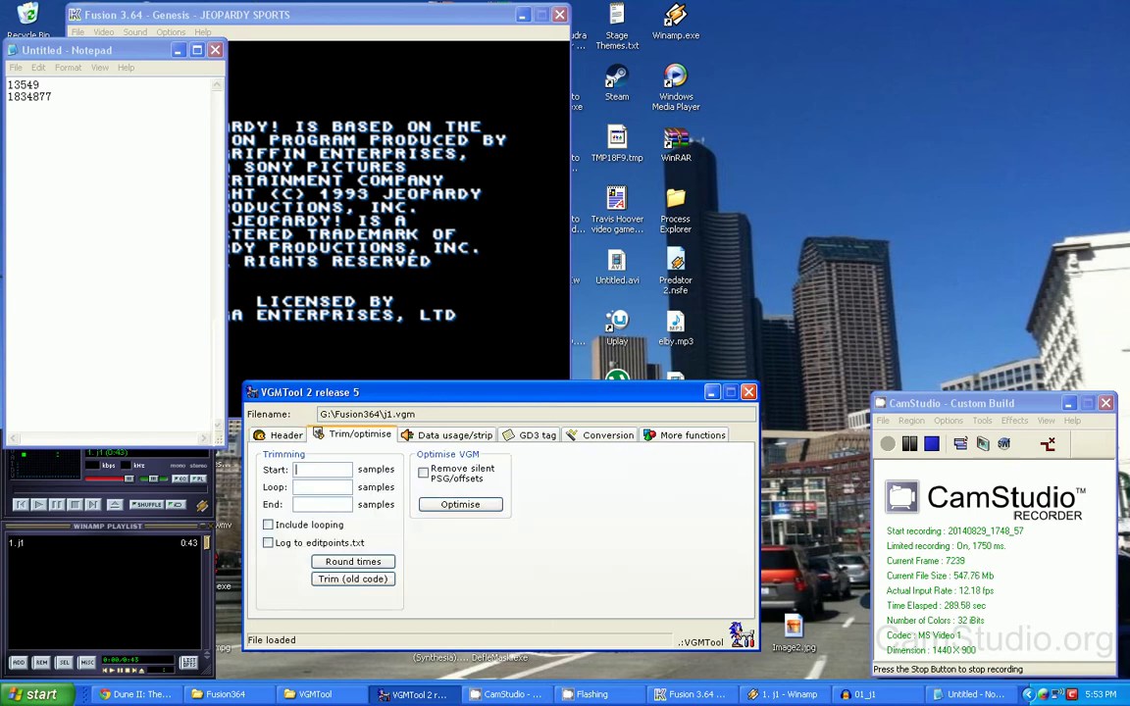
type("2")
type("1")
type("3549")
left_click(312, 487)
type("135")
type("49")
Set the trim end to 1834877 samples, include looping, and trim the file with the old code.
type("1838")
type("834")
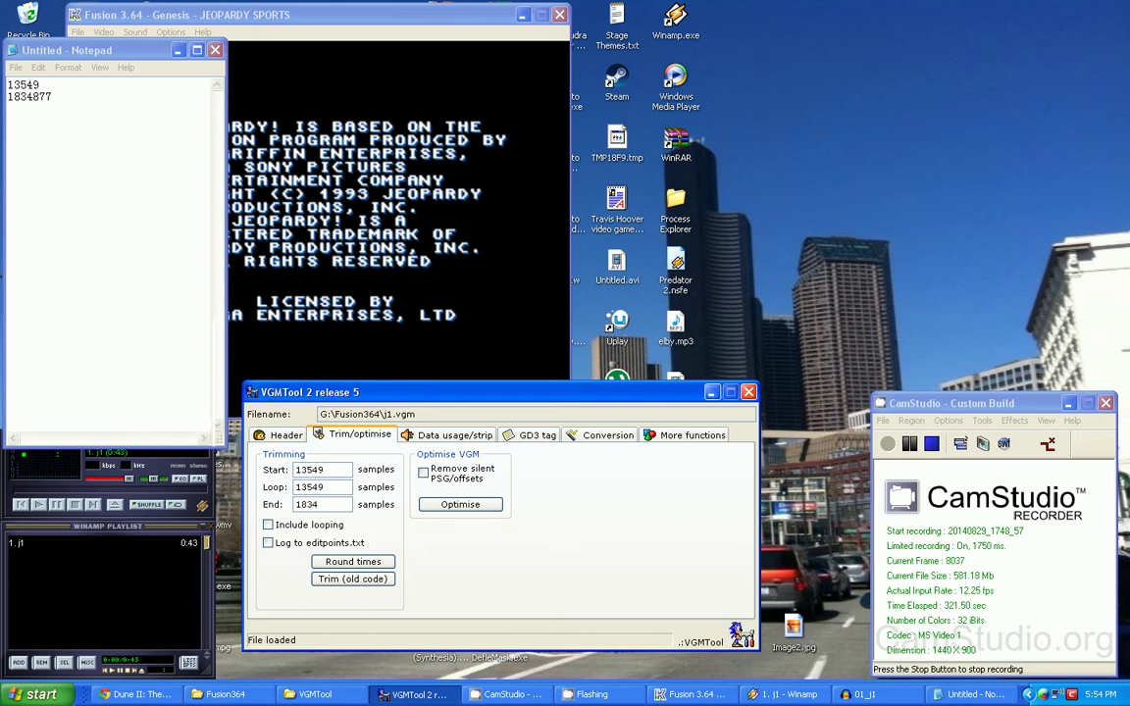
type("77")
left_click(269, 524)
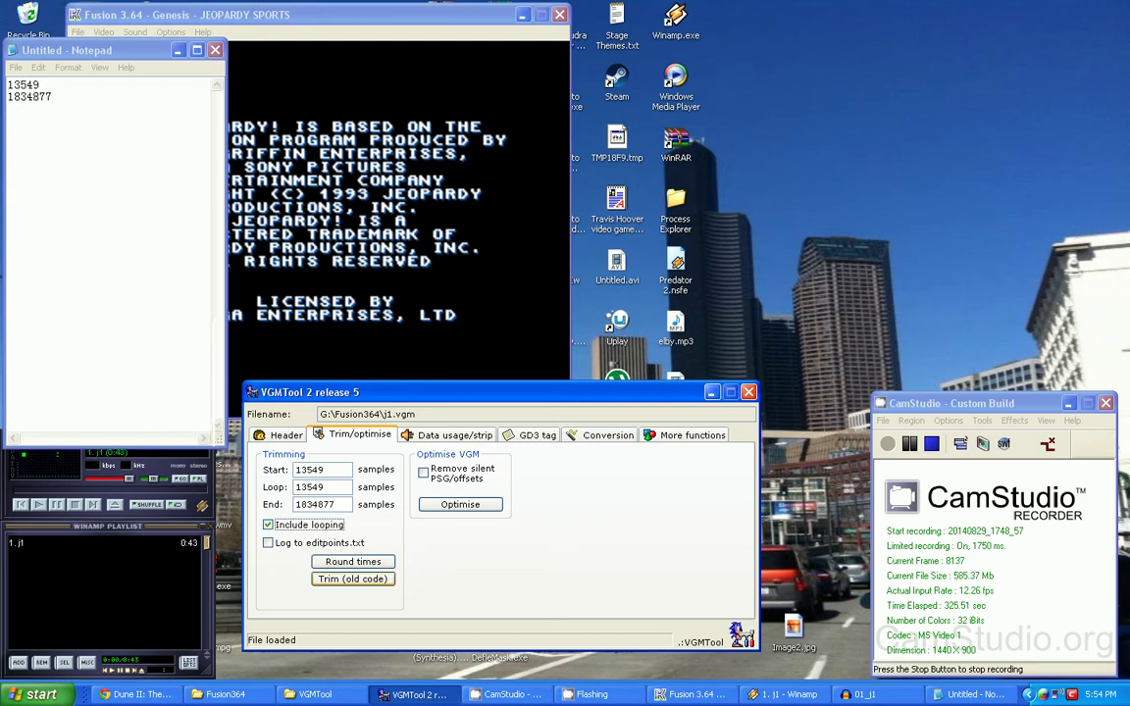
left_click(353, 579)
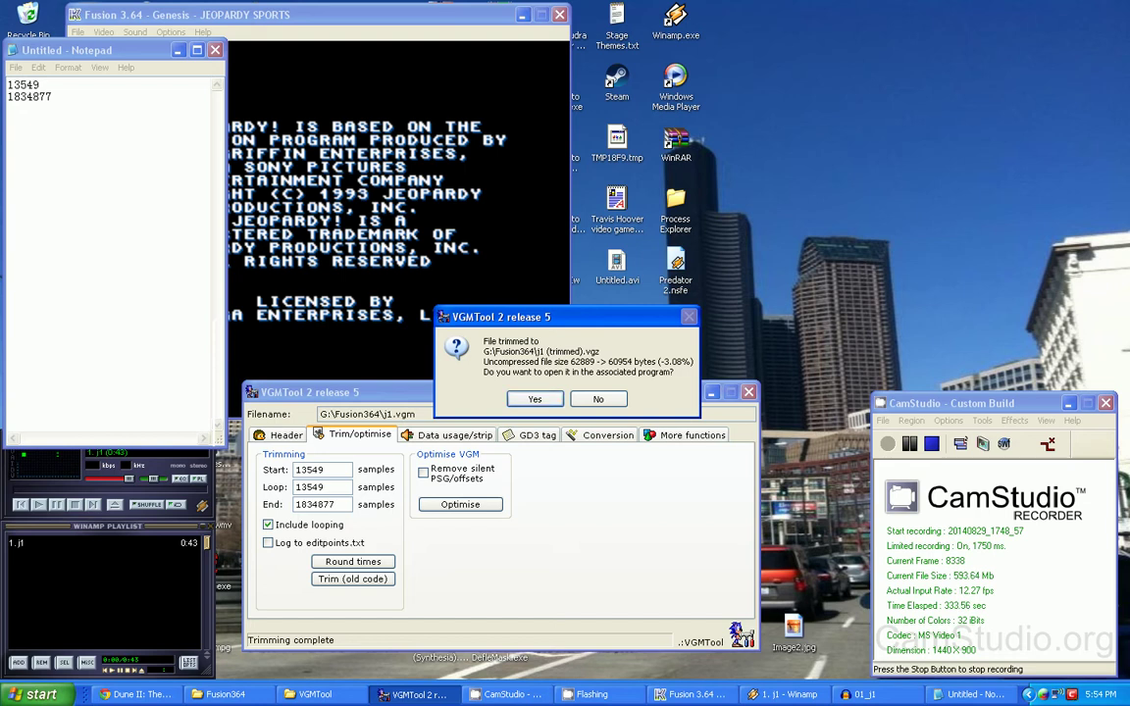
Open the trimmed j1 file in Winamp, skip ahead to check the loop, and stop playback.
key("Return")
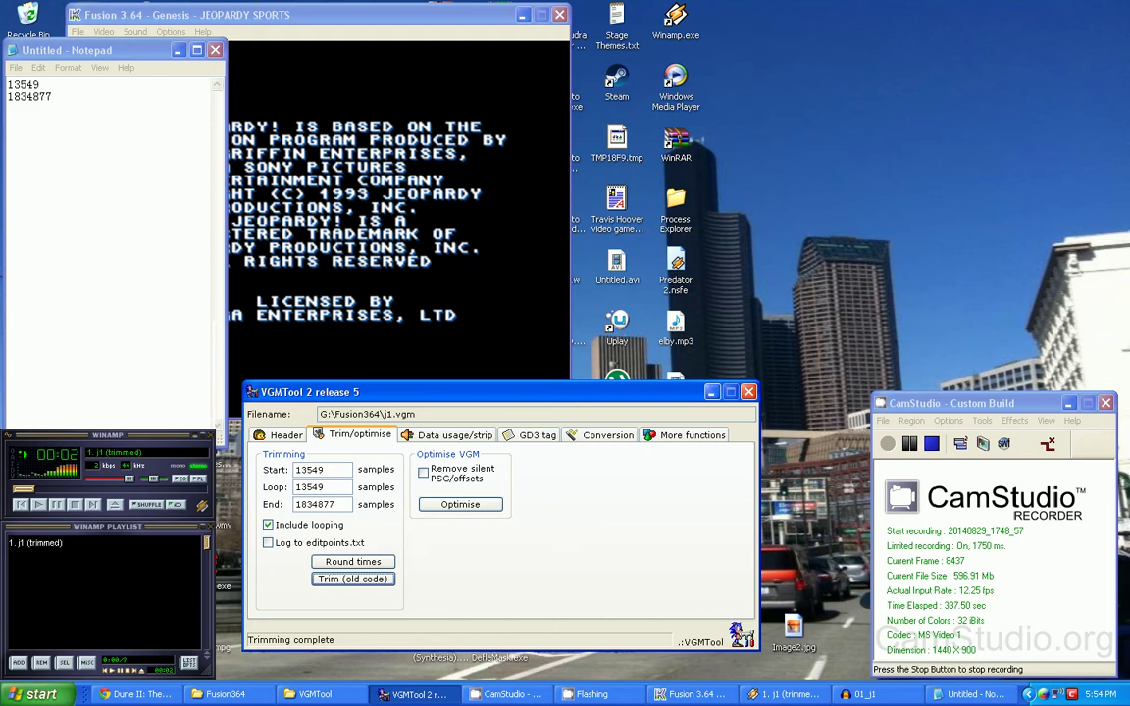
key("alt+Tab")
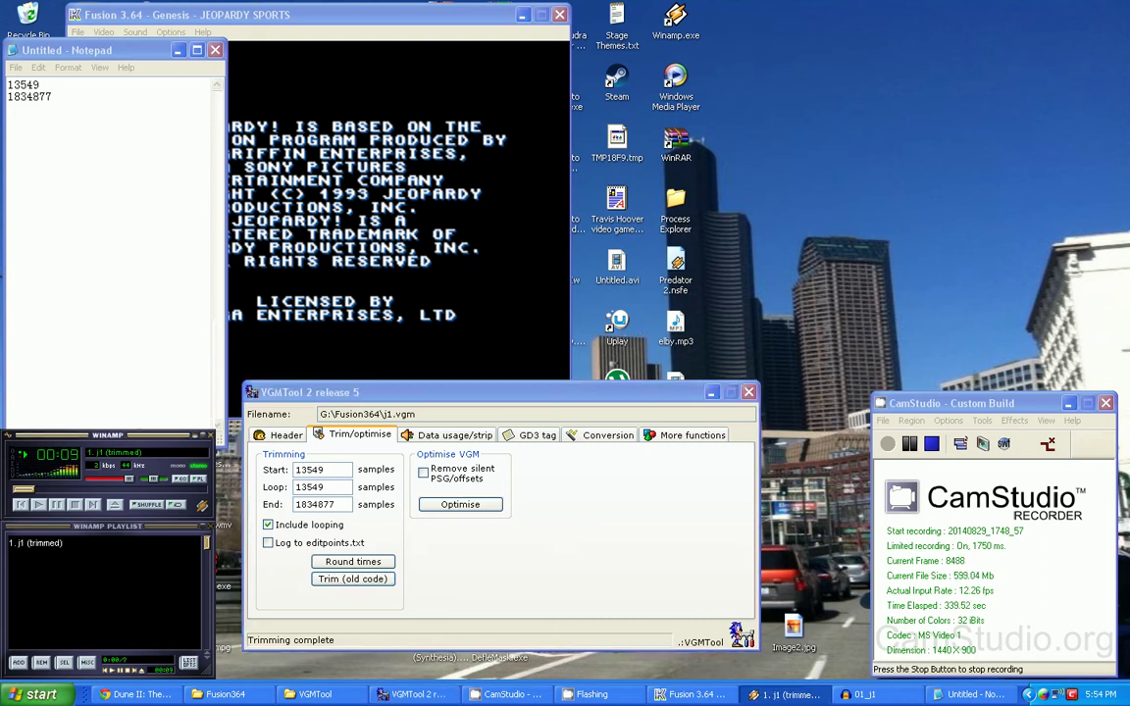
key("Right")
key("Right")
key("Right")
key("Right")
key("Right")
key("Right")
key("Right")
key("v")
key("alt+Tab")
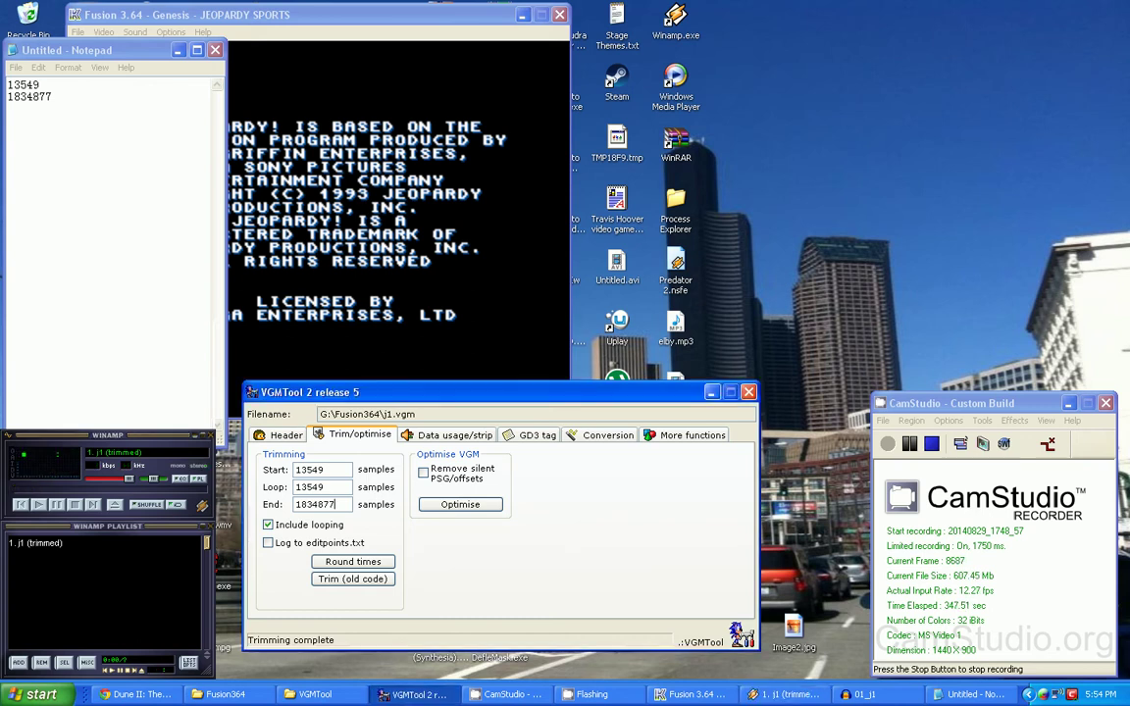
Set the trim end to 1834870 samples, trim j1.vgm again, and check the trimmed file's loop in Winamp.
key("BackSpace")
type("0")
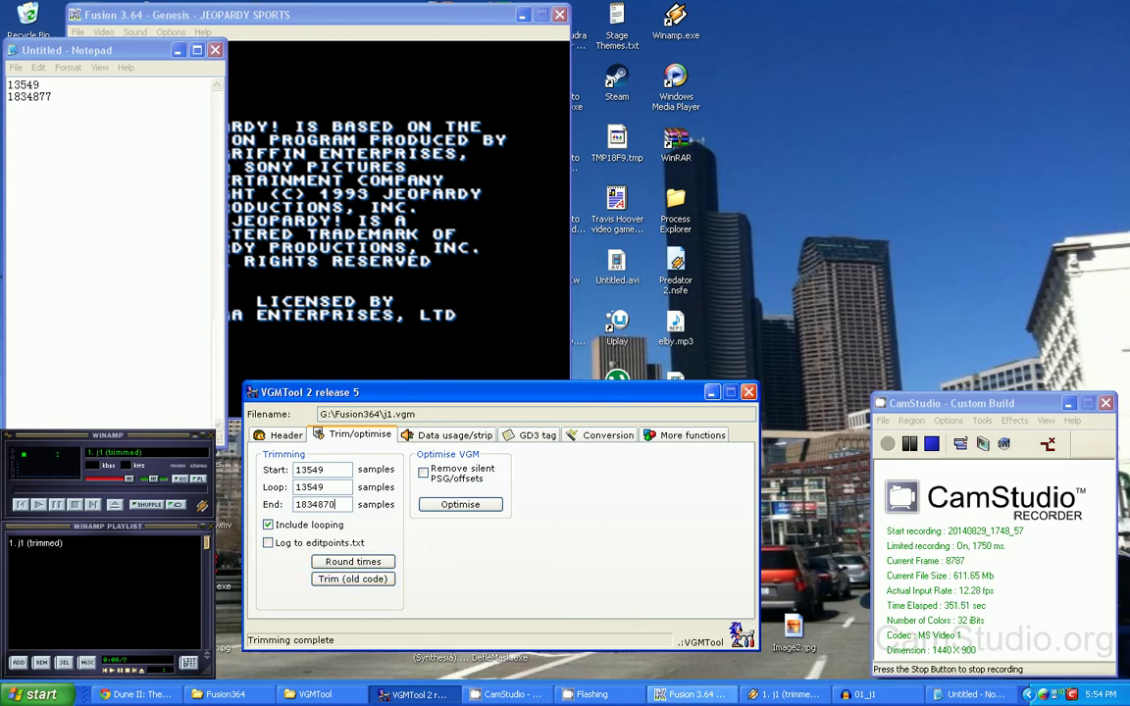
left_click(872, 694)
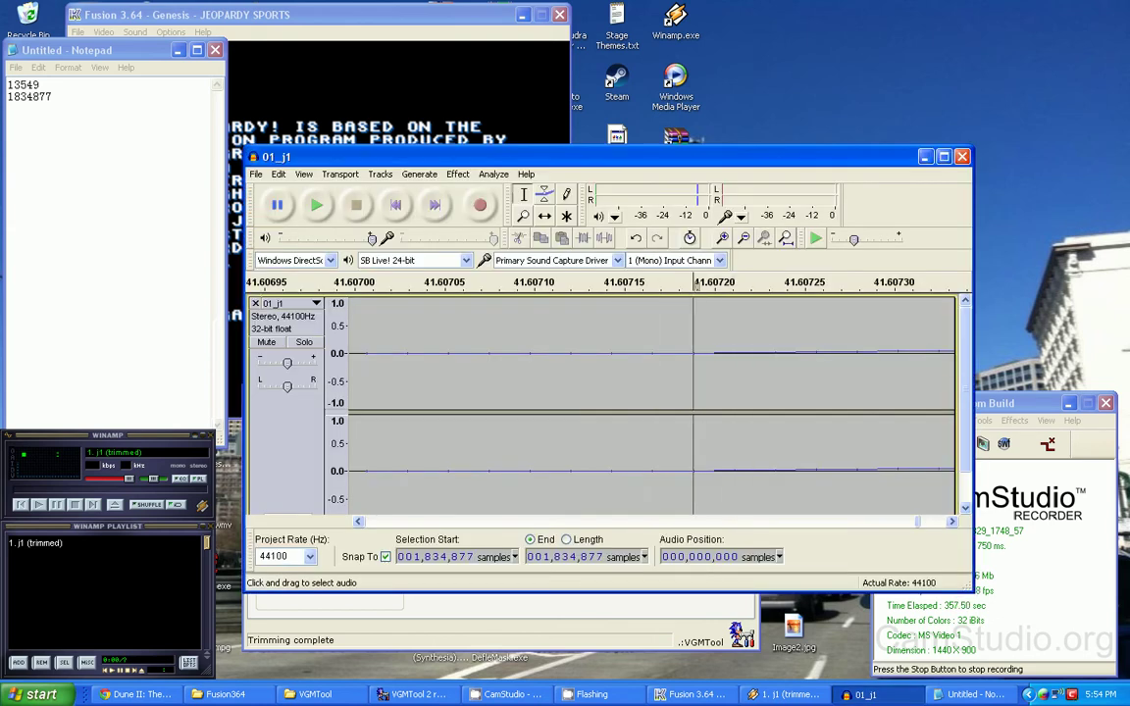
key("Left")
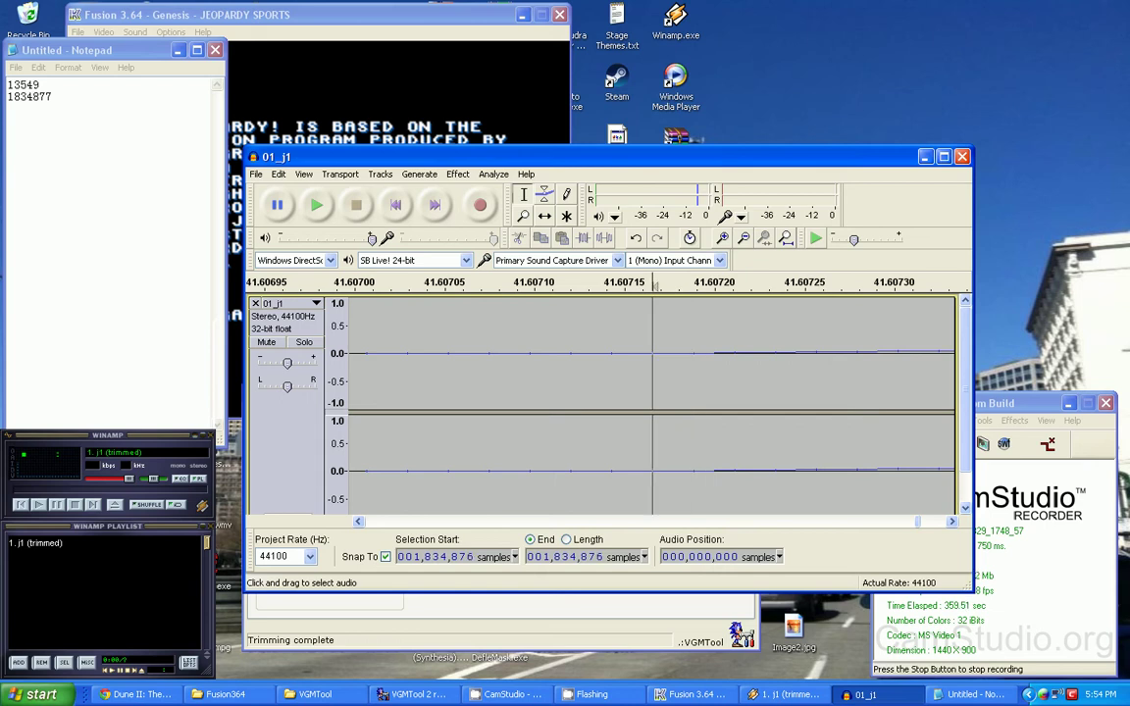
left_click(926, 157)
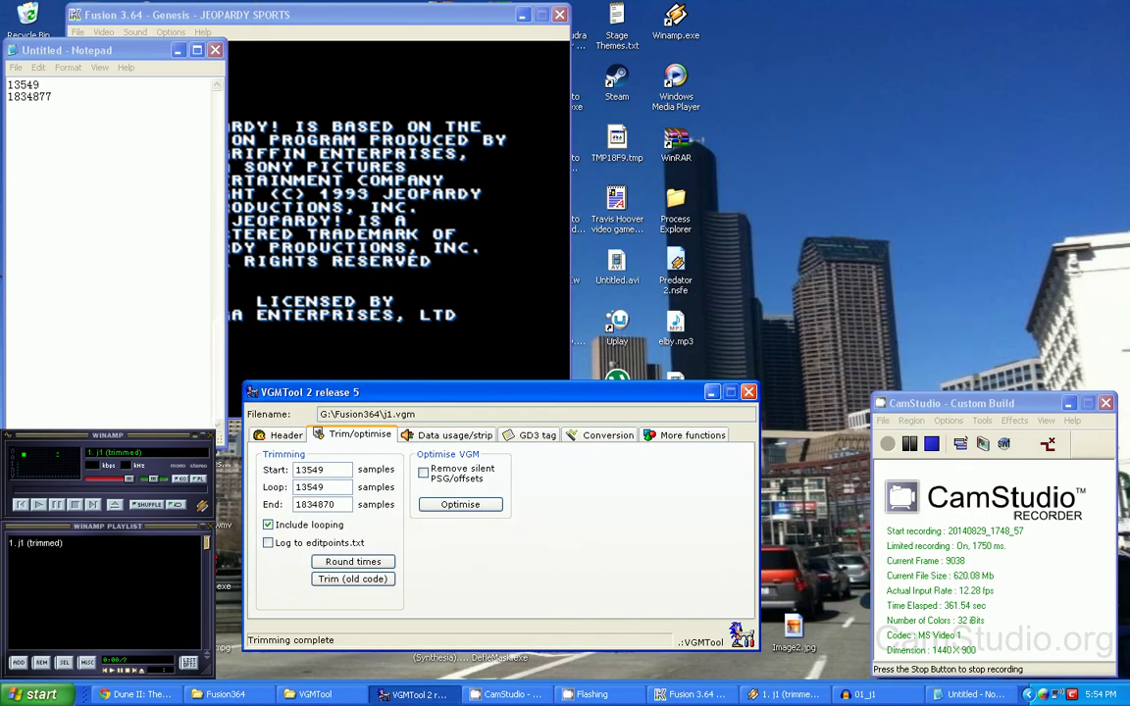
key("Return")
key("Return")
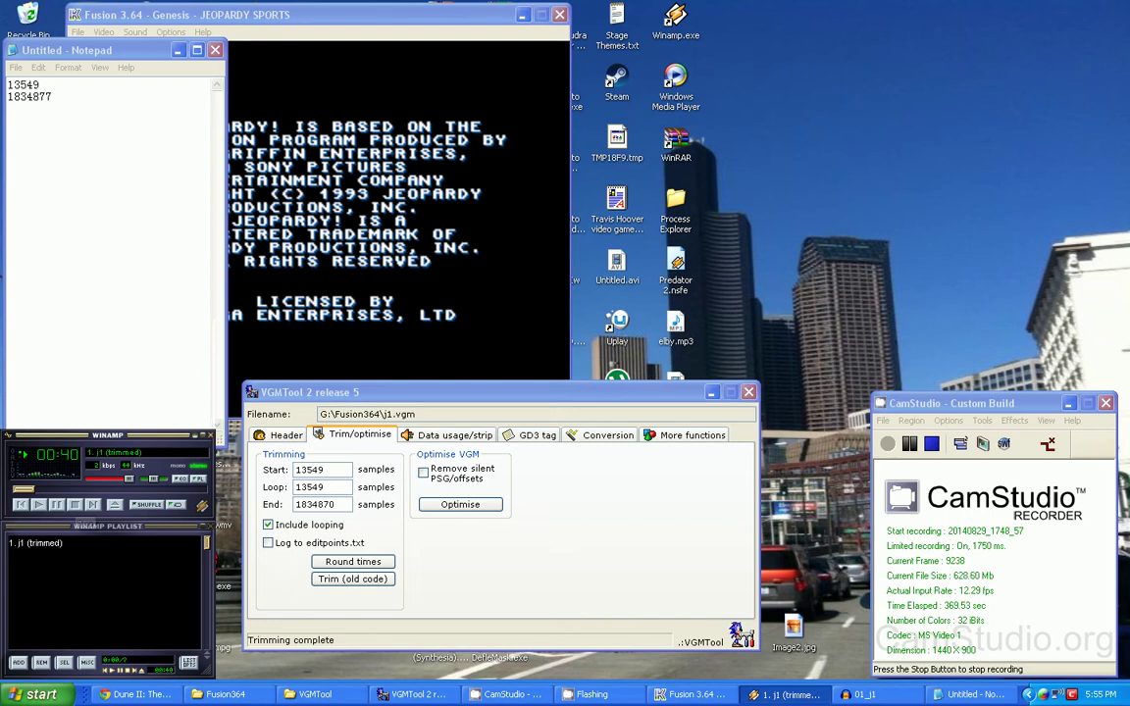
left_click(75, 504)
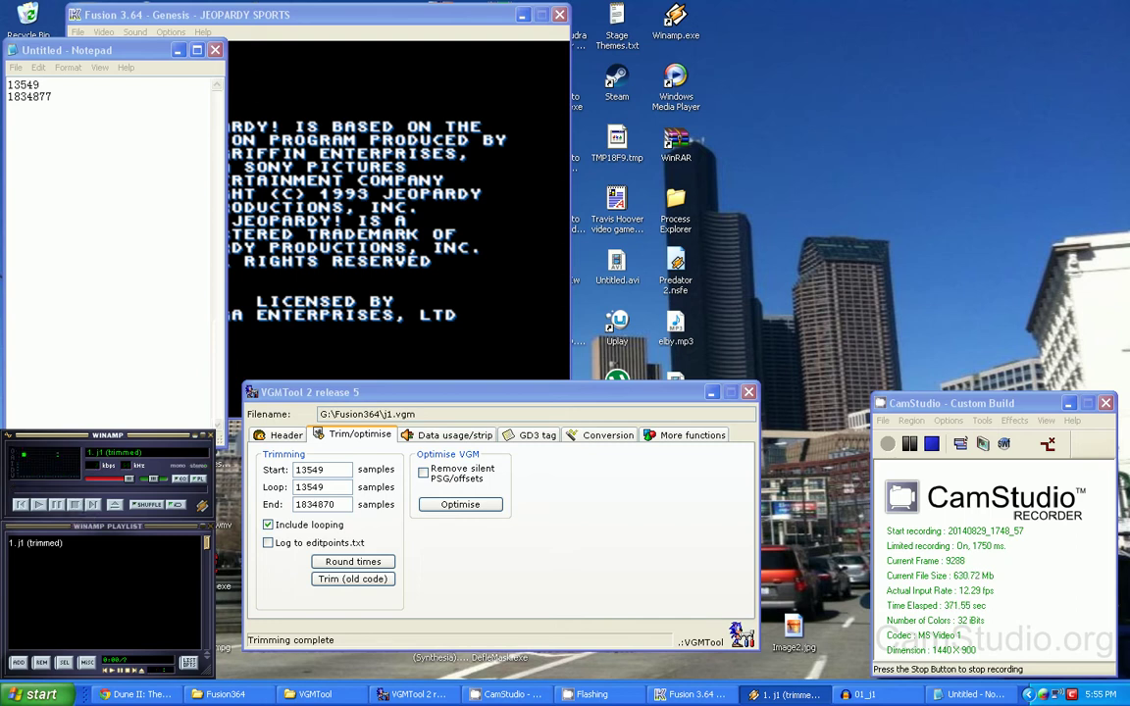
Set the trim end to 1834800 samples, trim with the old code, and play the trimmed file.
left_click_drag(335, 504, 321, 504)
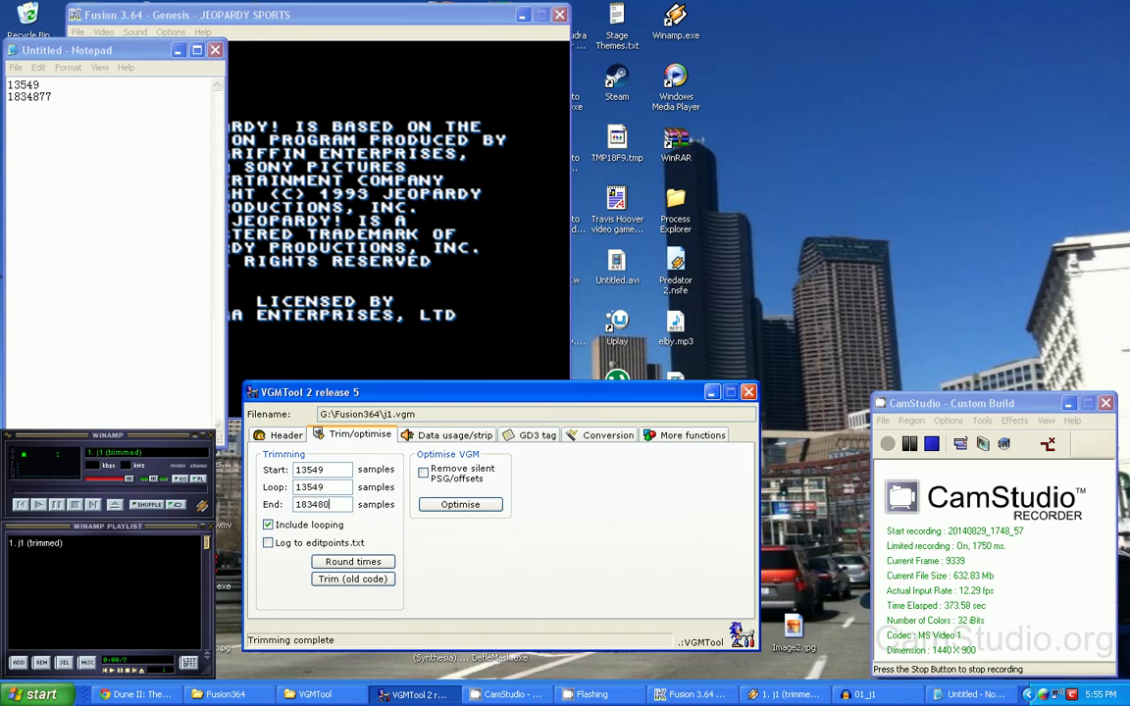
type("00")
left_click(353, 578)
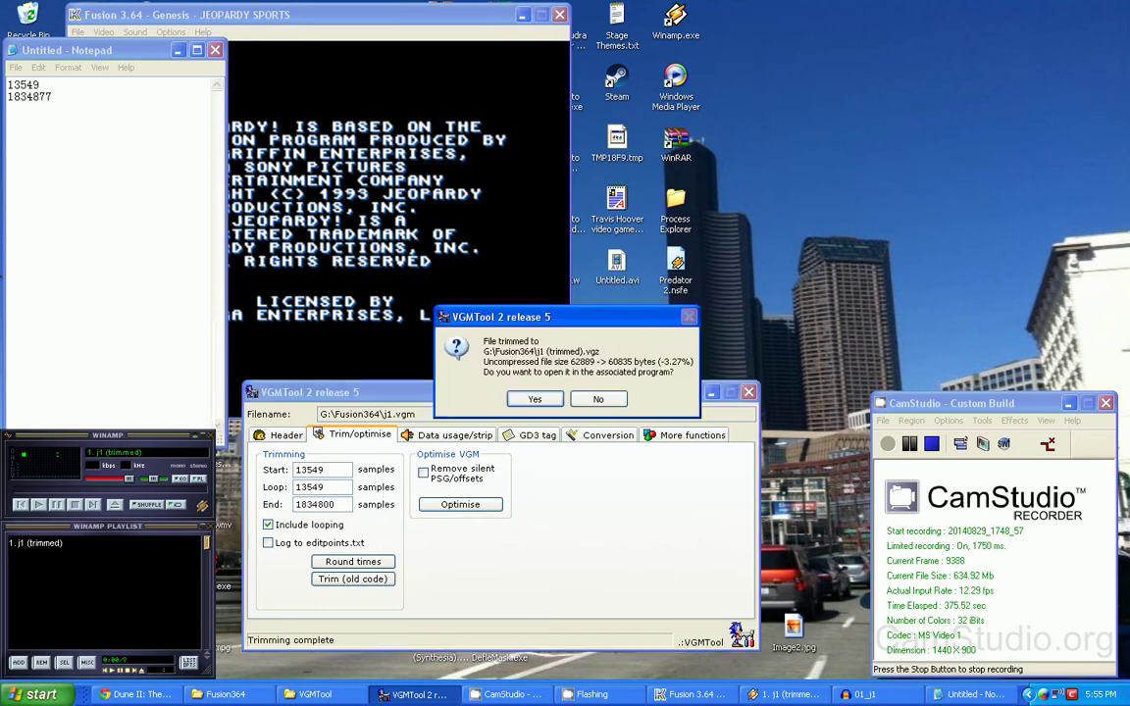
left_click(536, 399)
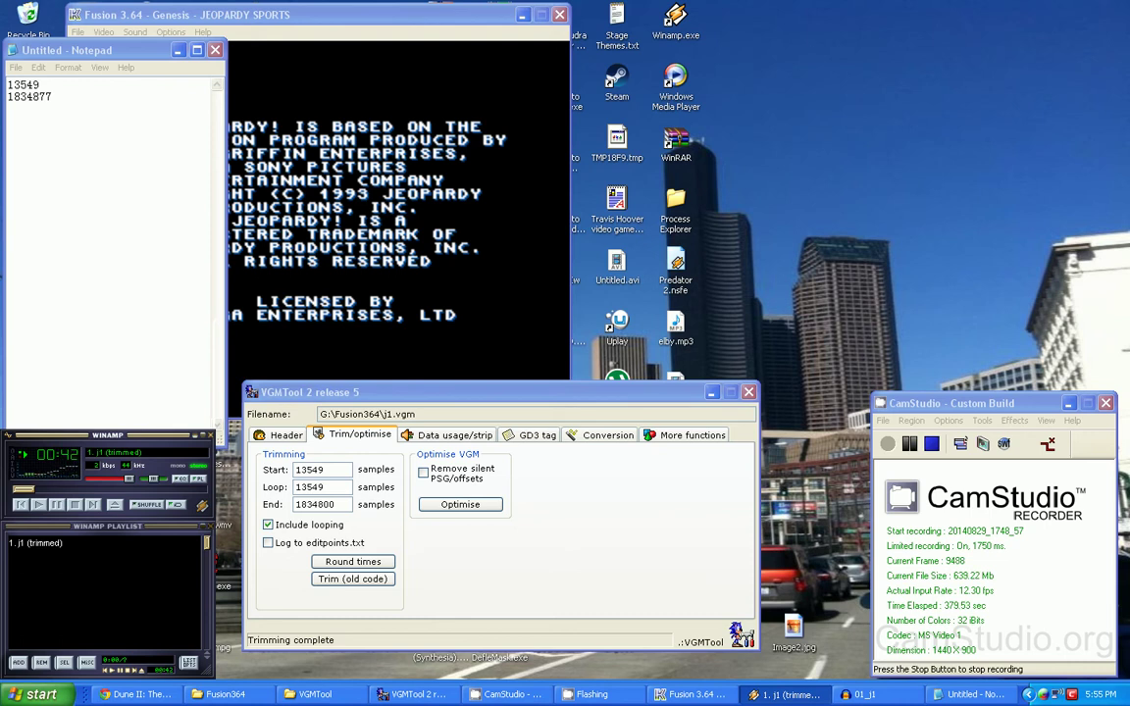
key("Left")
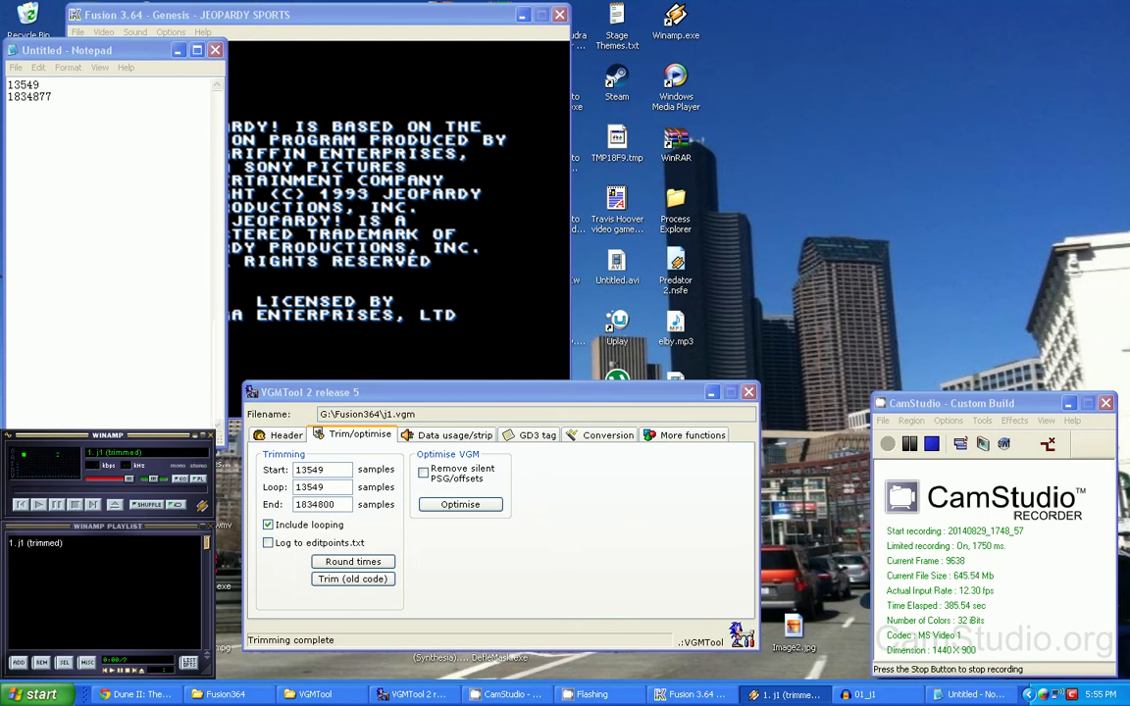
Set the trim start and loop point to 13540 samples, trim with the old code, and play the trimmed file.
left_click_drag(336, 505, 319, 469)
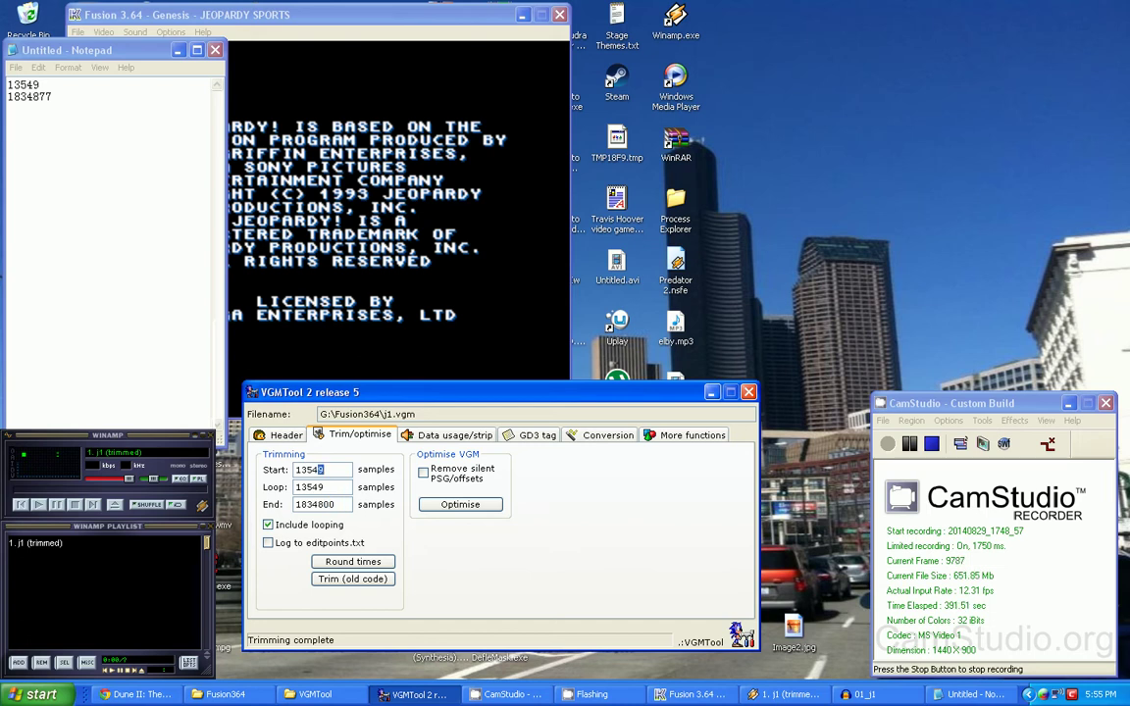
type("0")
left_click_drag(326, 487, 319, 487)
type("0")
left_click(353, 578)
left_click(535, 399)
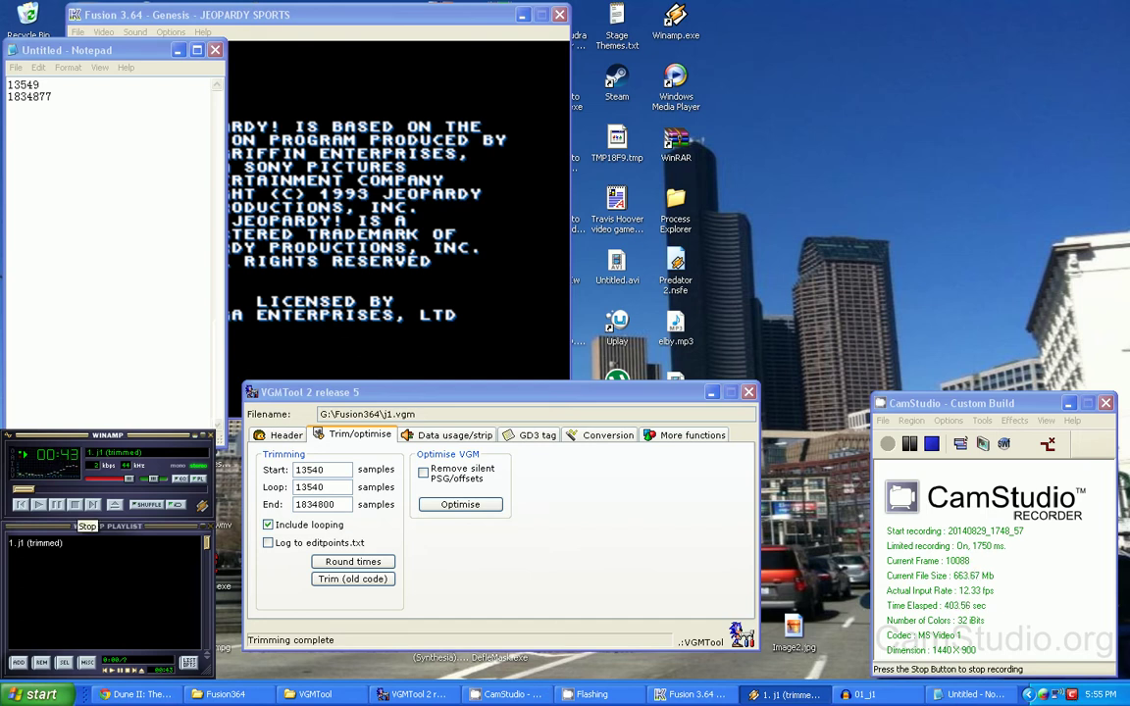
left_click(75, 504)
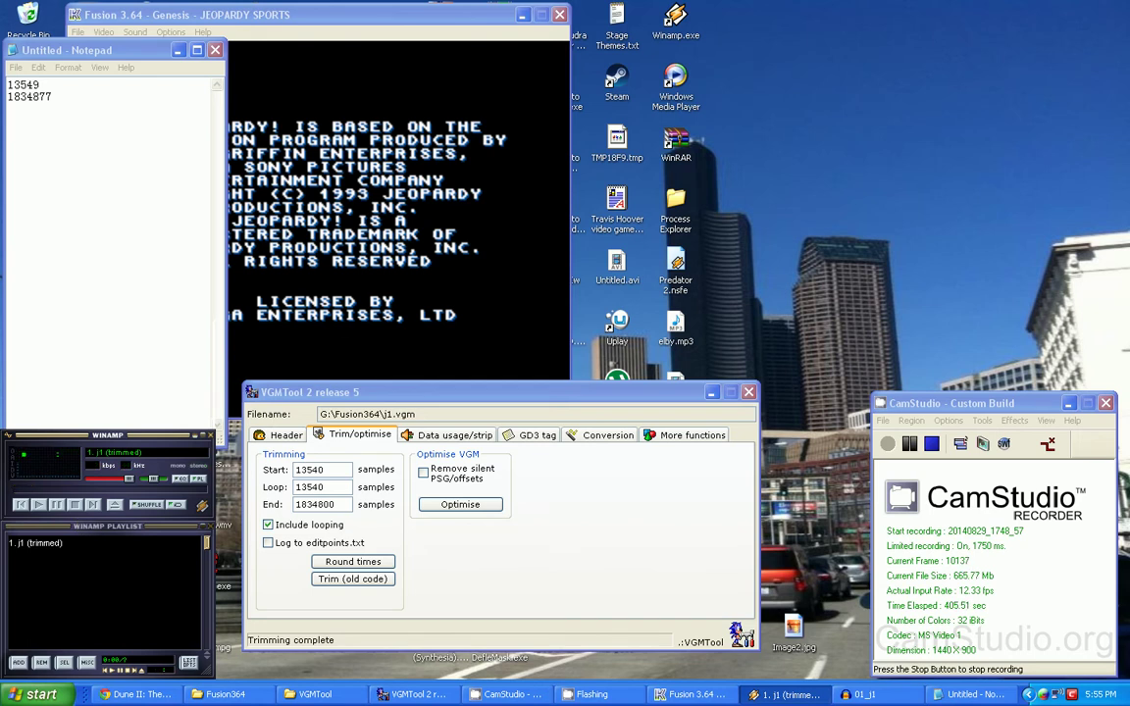
left_click_drag(325, 470, 312, 470)
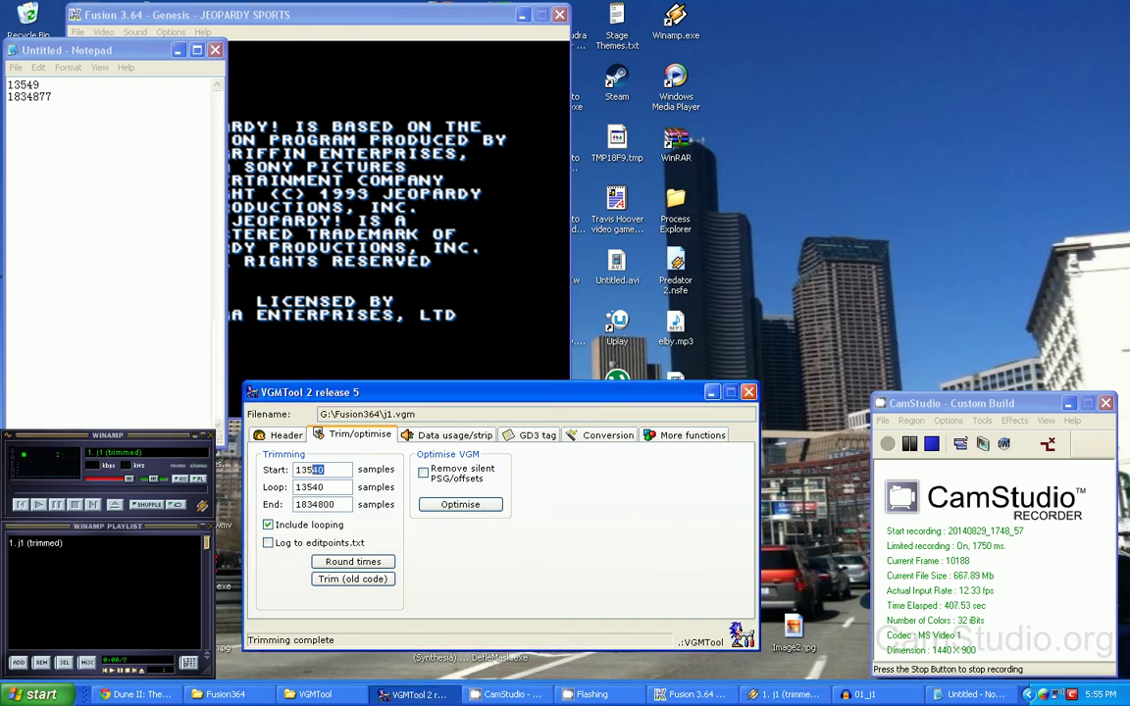
left_click(38, 504)
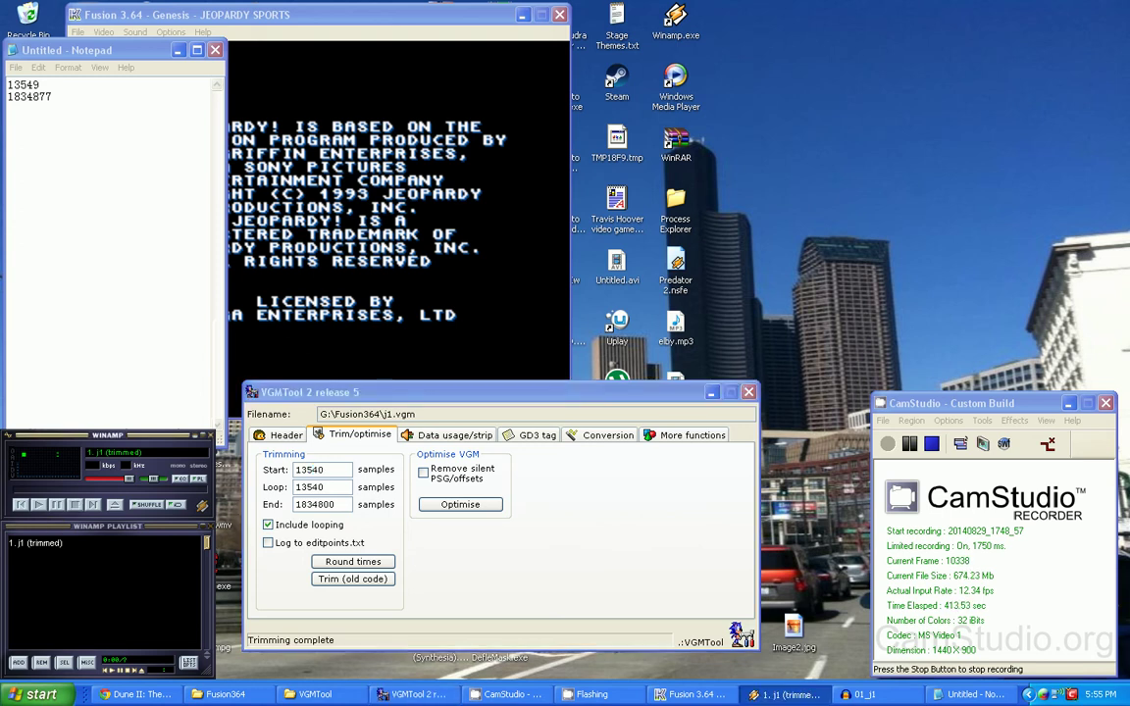
left_click(38, 504)
mouse_move(326, 470)
left_mouse_down()
mouse_move(311, 470)
mouse_move(312, 488)
left_mouse_up()
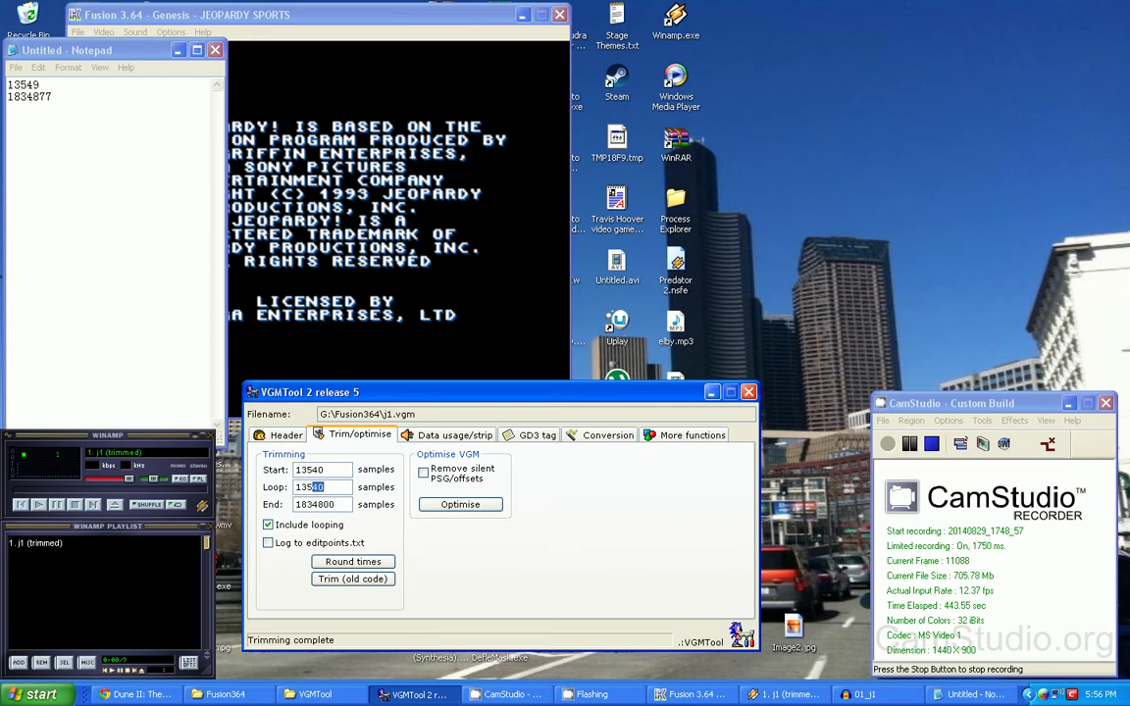
left_click_drag(490, 392, 484, 418)
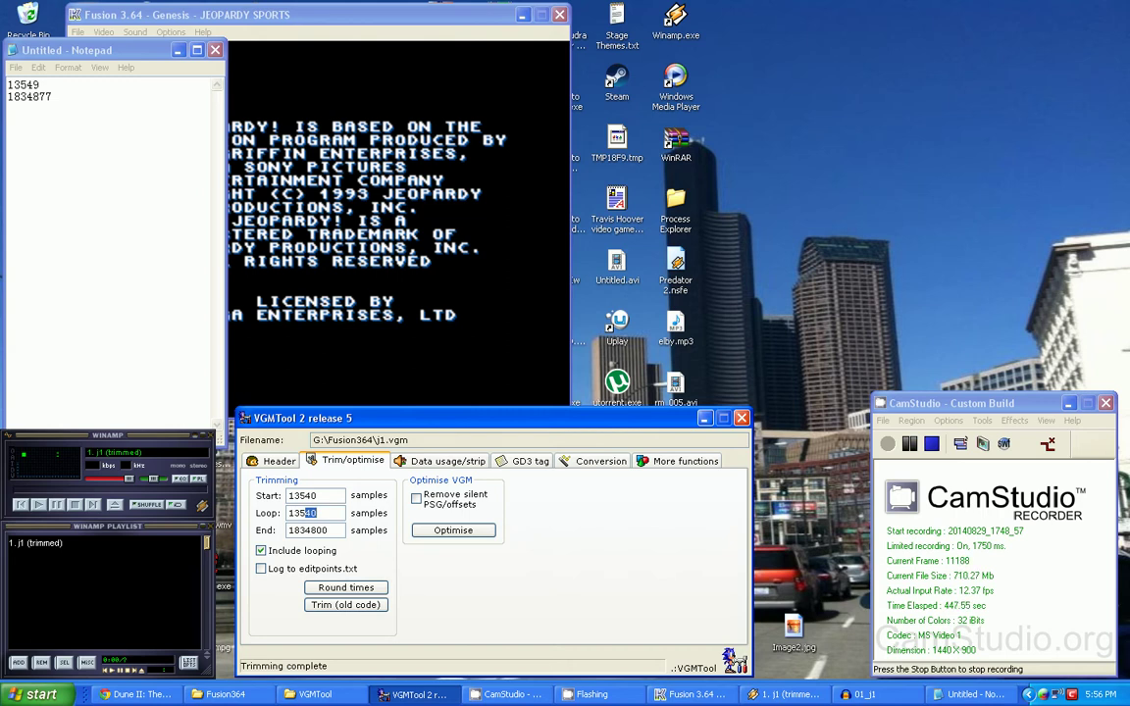
left_click(322, 512)
key("shift+Tab")
key("Tab")
key("Tab")
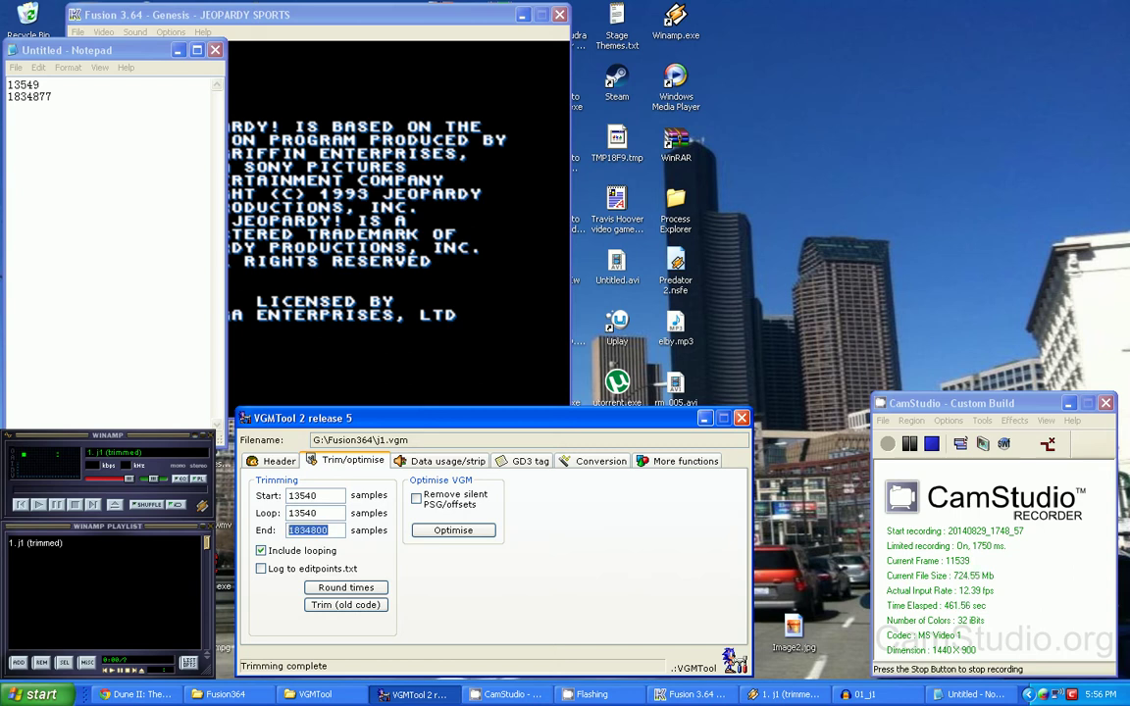
key("shift+Tab")
key("shift+Tab")
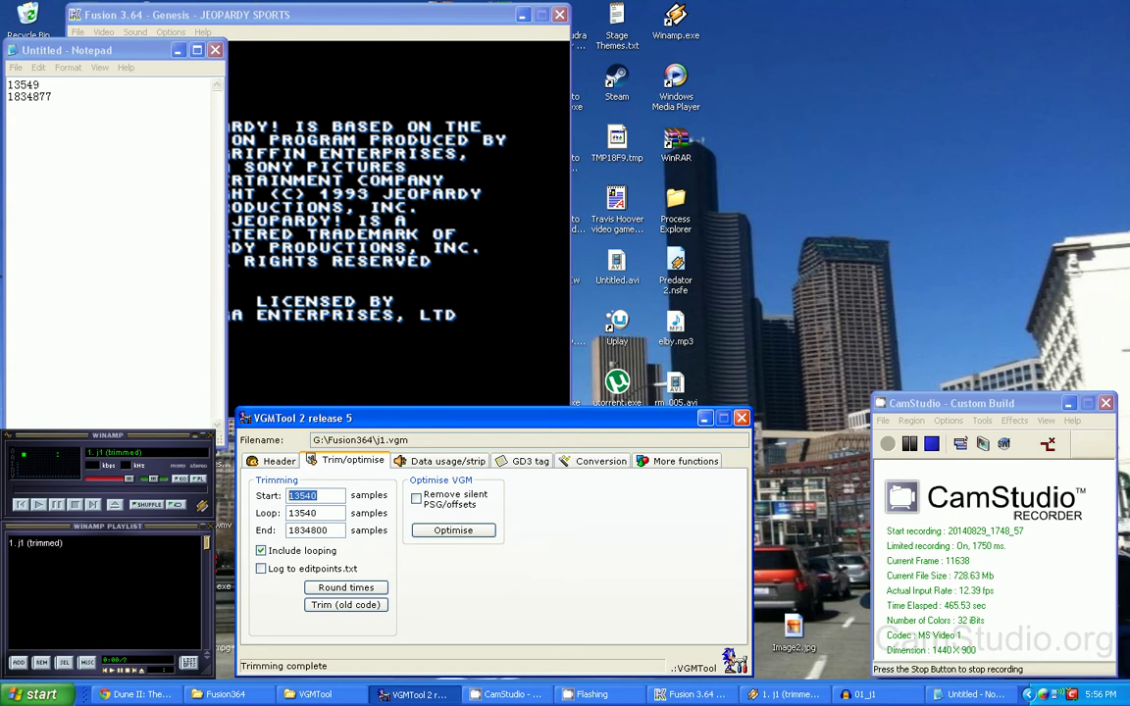
key("alt+Tab")
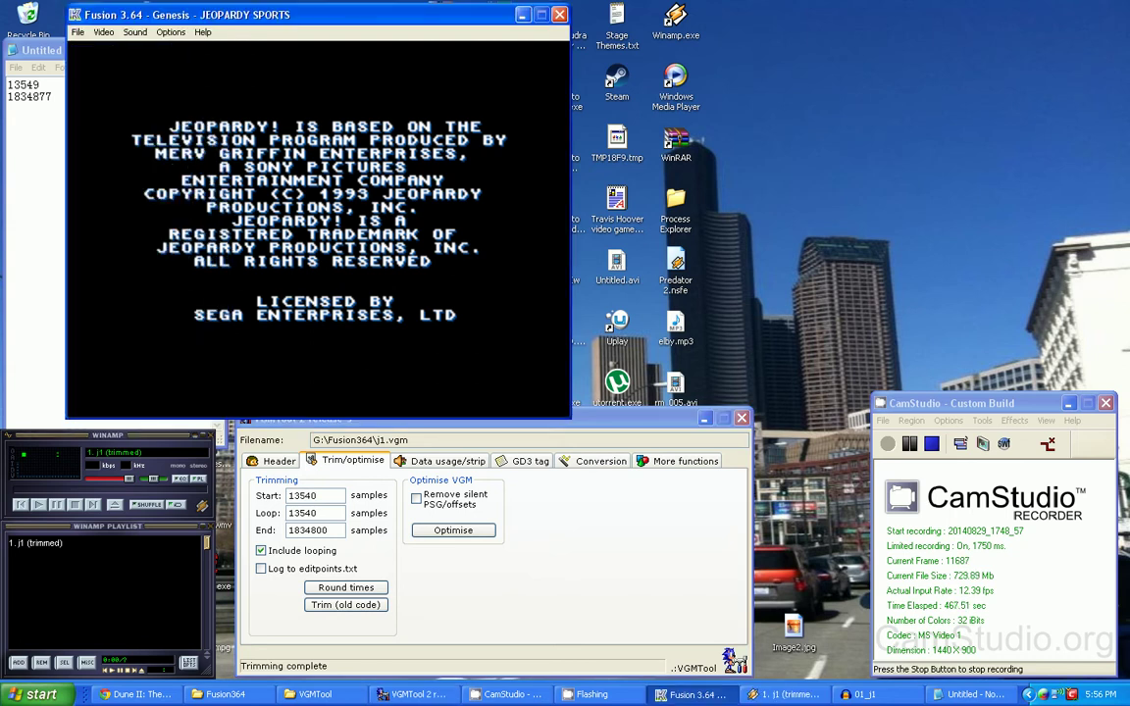
key("alt+Tab")
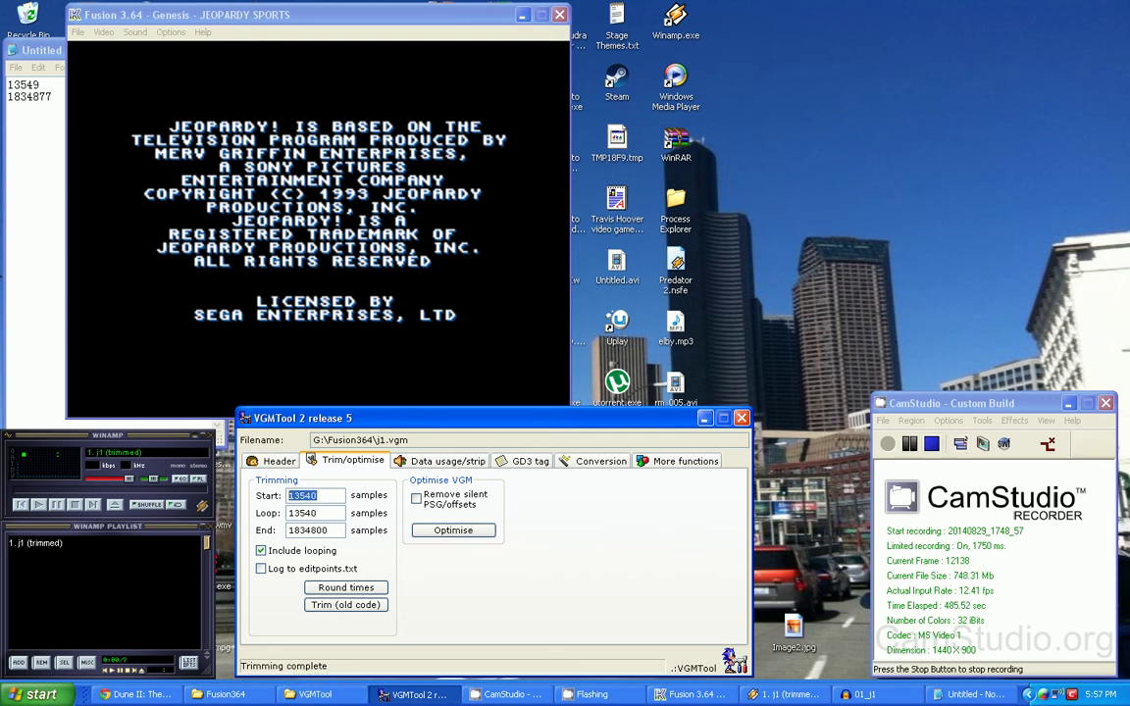
Clear the GD3 tag's notes and shorten the game name to "Jeopardy Sports Edition".
key("ctrl+Tab")
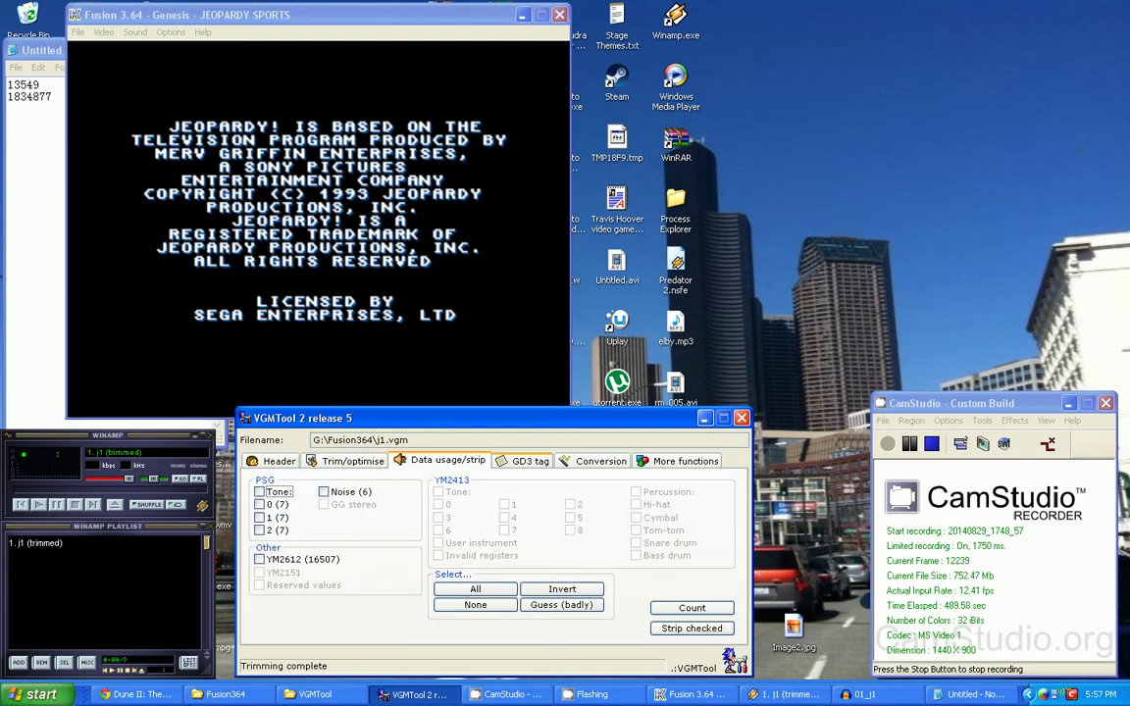
key("ctrl+Tab")
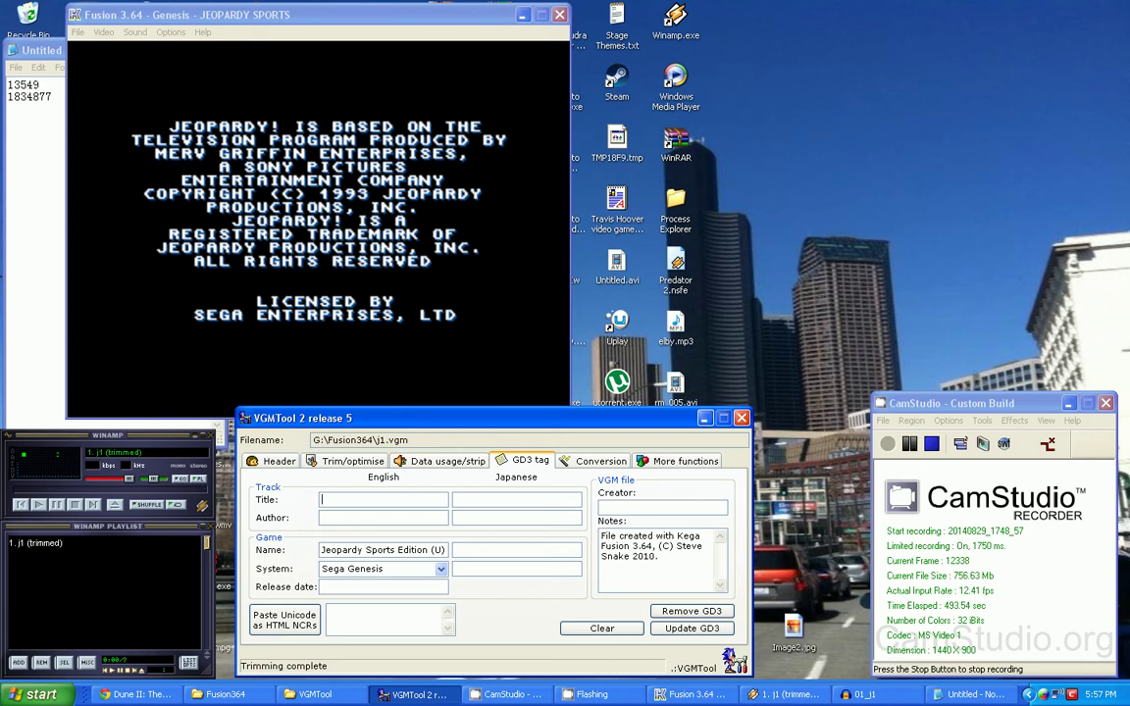
key("shift+Tab")
key("Delete")
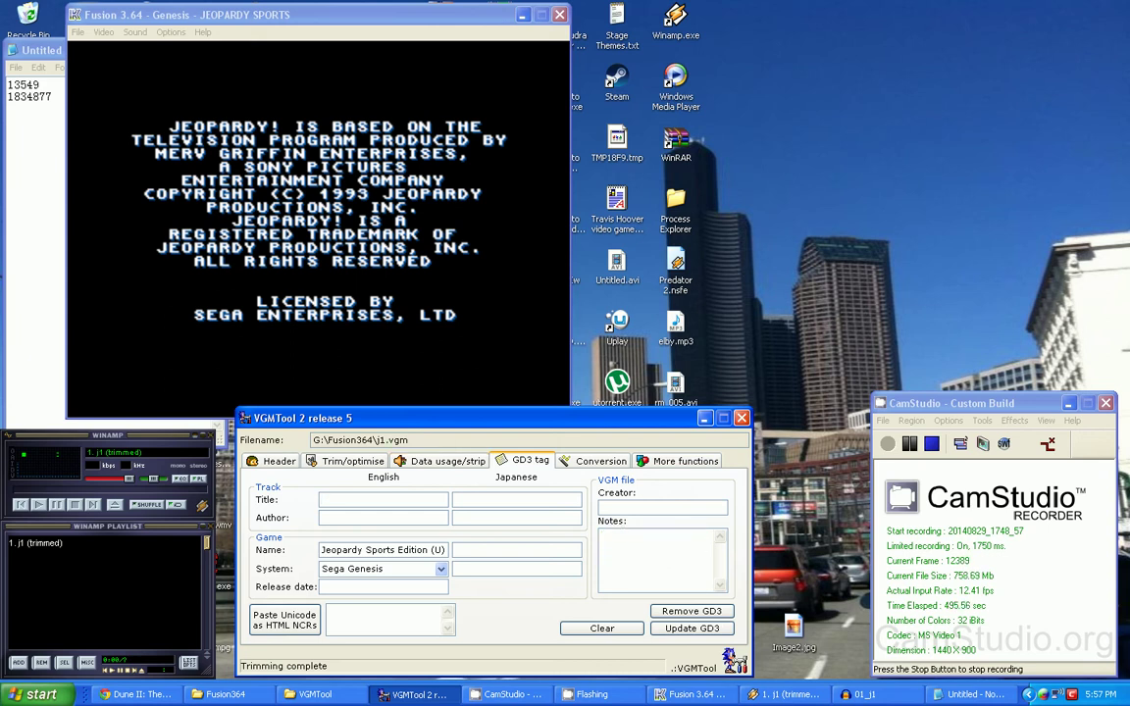
left_click_drag(446, 551, 430, 550)
key("BackSpace")
key("BackSpace")
left_click(371, 495)
left_click_drag(416, 550, 318, 550)
Enter "Title Screen (Jeopardy! Theme)" as the English track title.
left_click(372, 500)
type("Title Sc")
type("reen (Ja")
type("opardy!)")
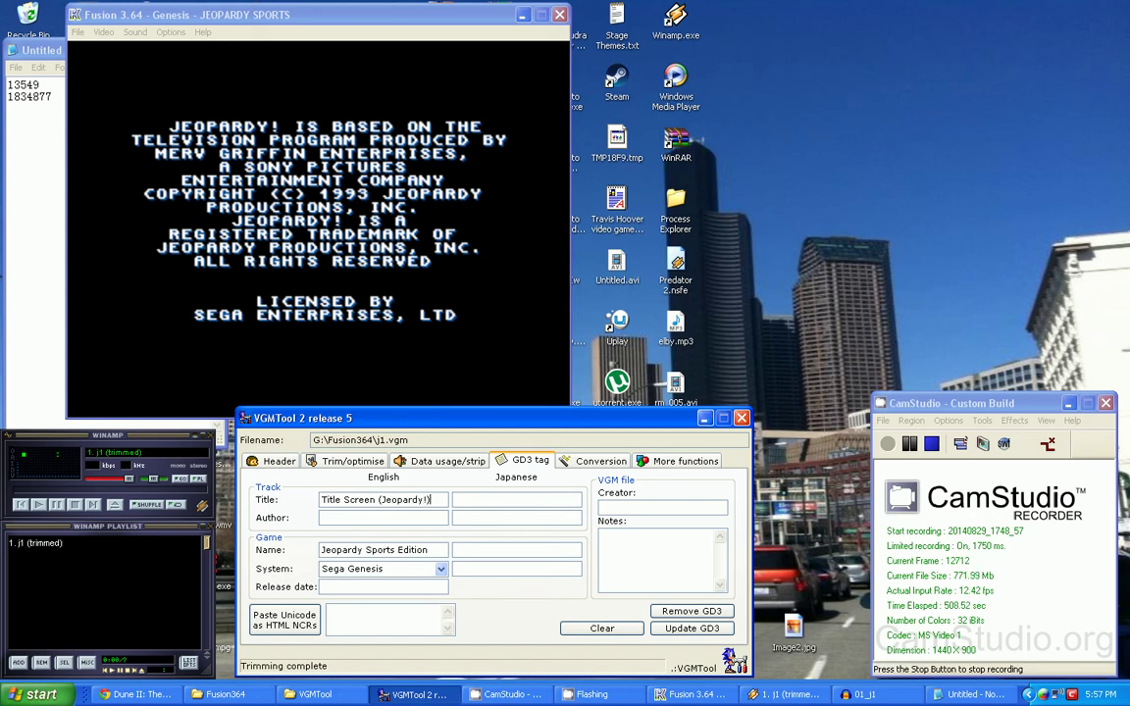
key("Left")
type("Theme")
key("Tab")
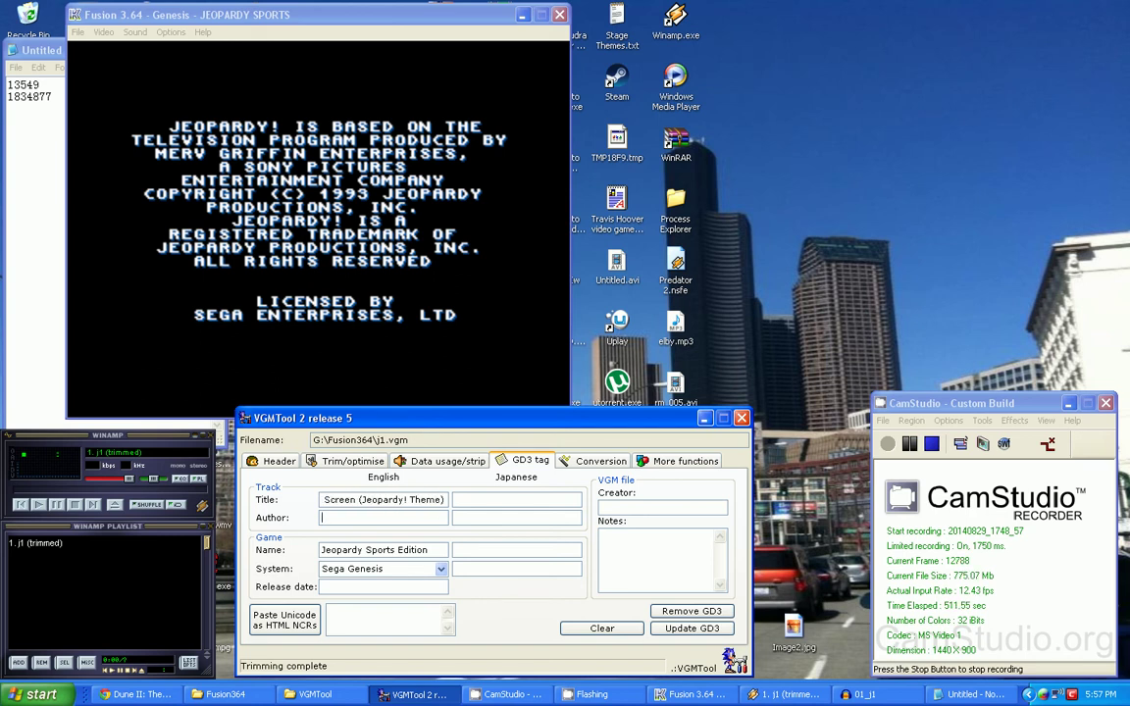
Enter the two composers' names as the English track author.
type("m")
key("BackSpace")
type("Julann Griffin, Michelle Simon")
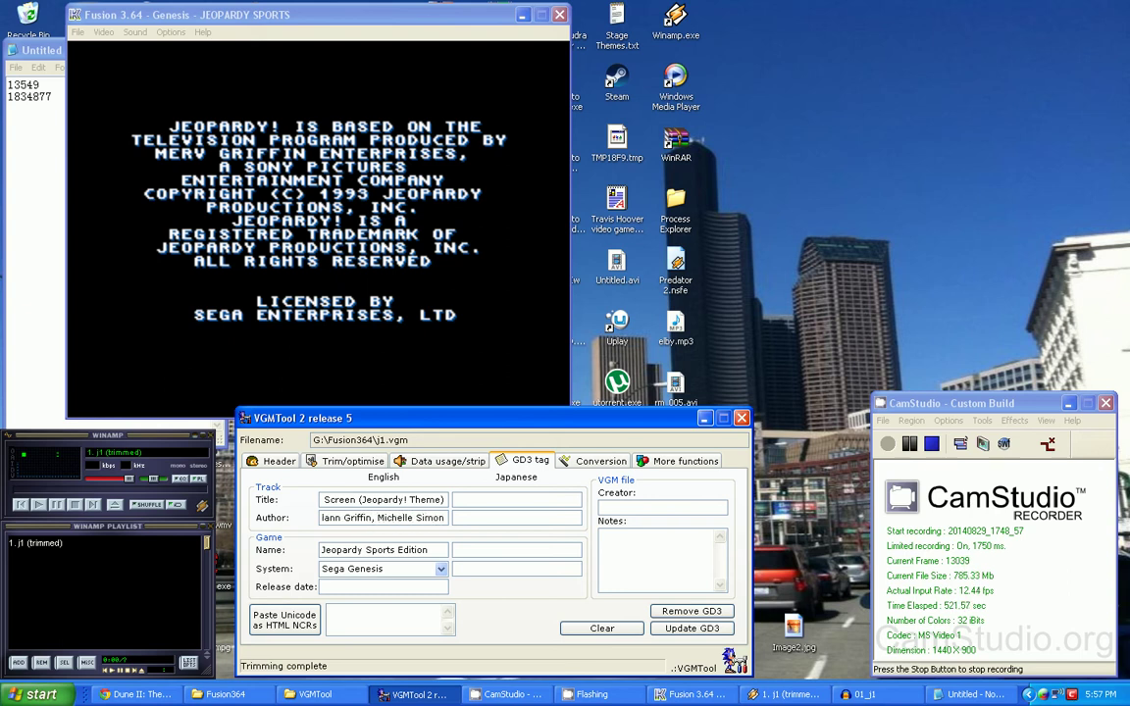
key("ctrl+z")
key("ctrl+z")
key("shift+Tab")
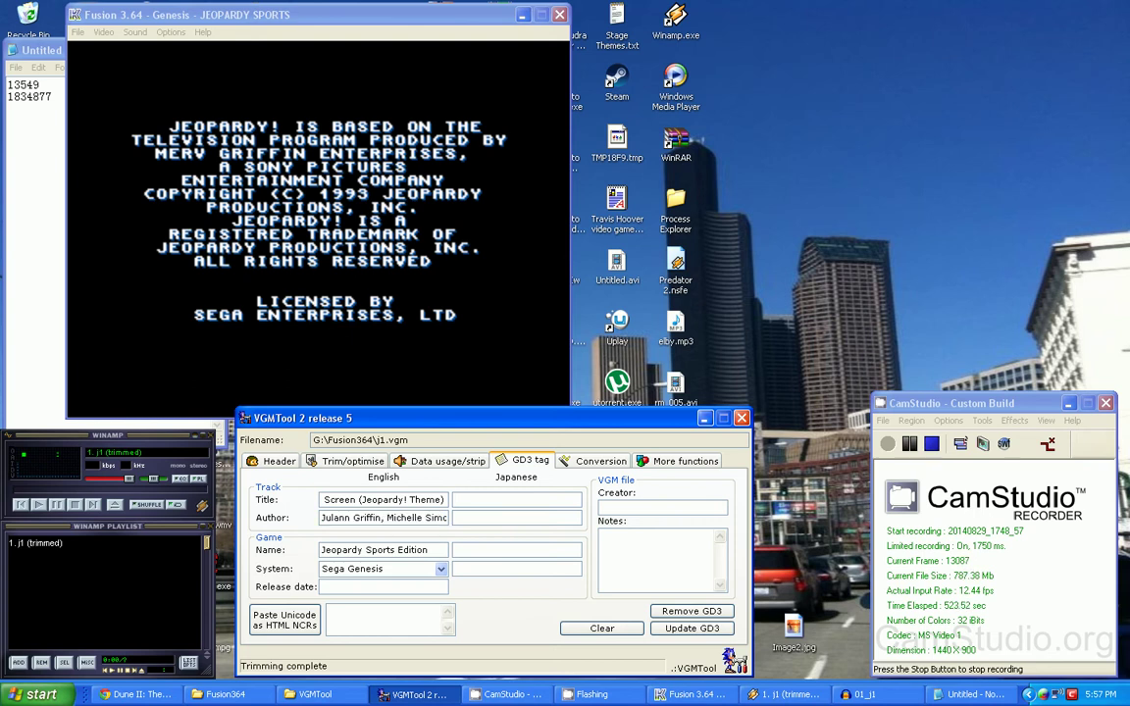
Fill in the VGM creator's username and the release date 1993, and update the file's GD3 tag.
left_click(662, 507)
type("Doommaste")
type("r1994")
type("1993")
left_click(456, 500)
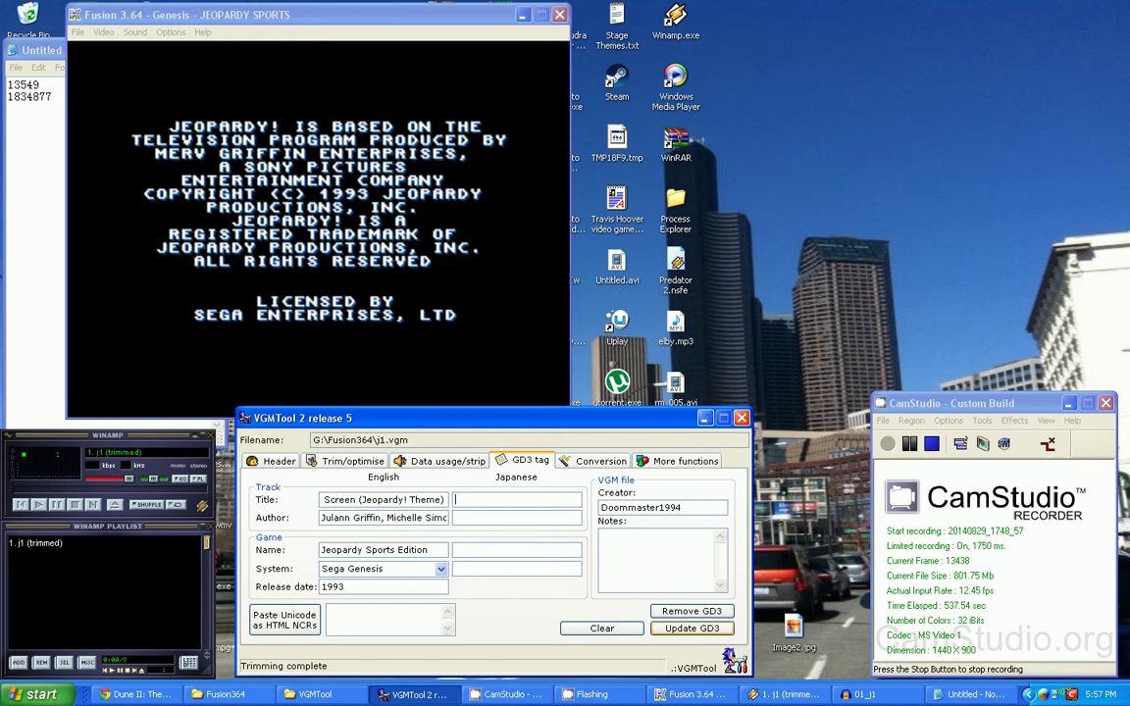
left_click(691, 628)
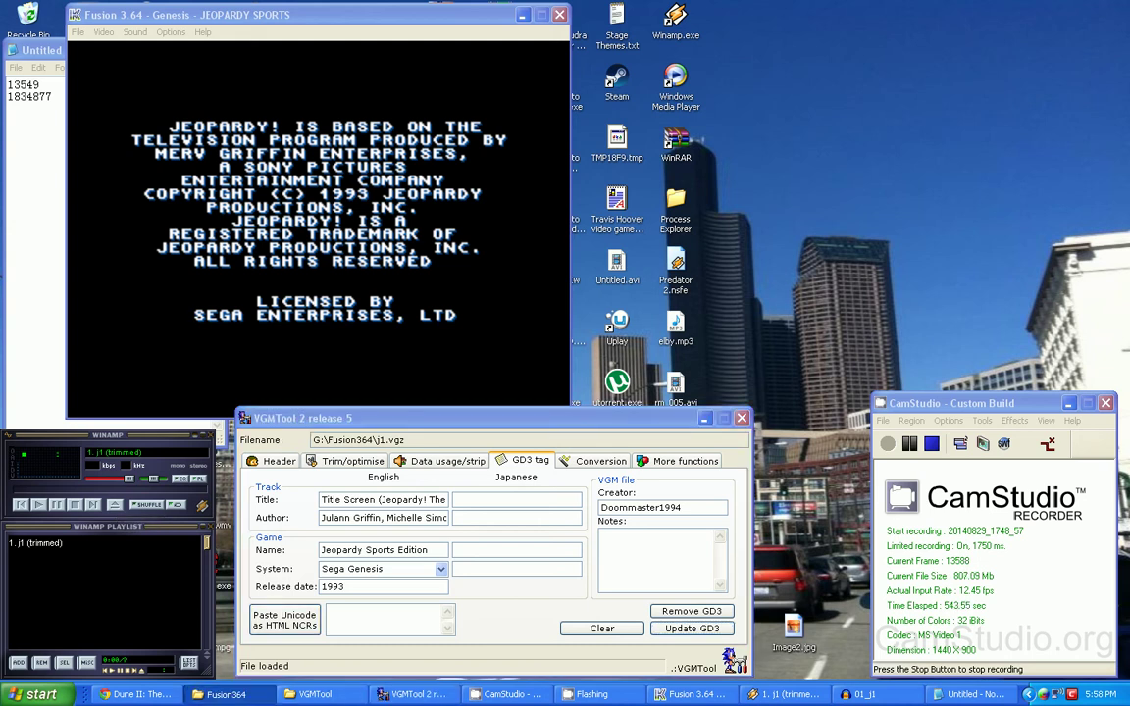
Play j1.vgz from the Fusion364 folder in Winamp, minimise the folder window, and stop playback.
left_click(221, 694)
double_click(828, 438)
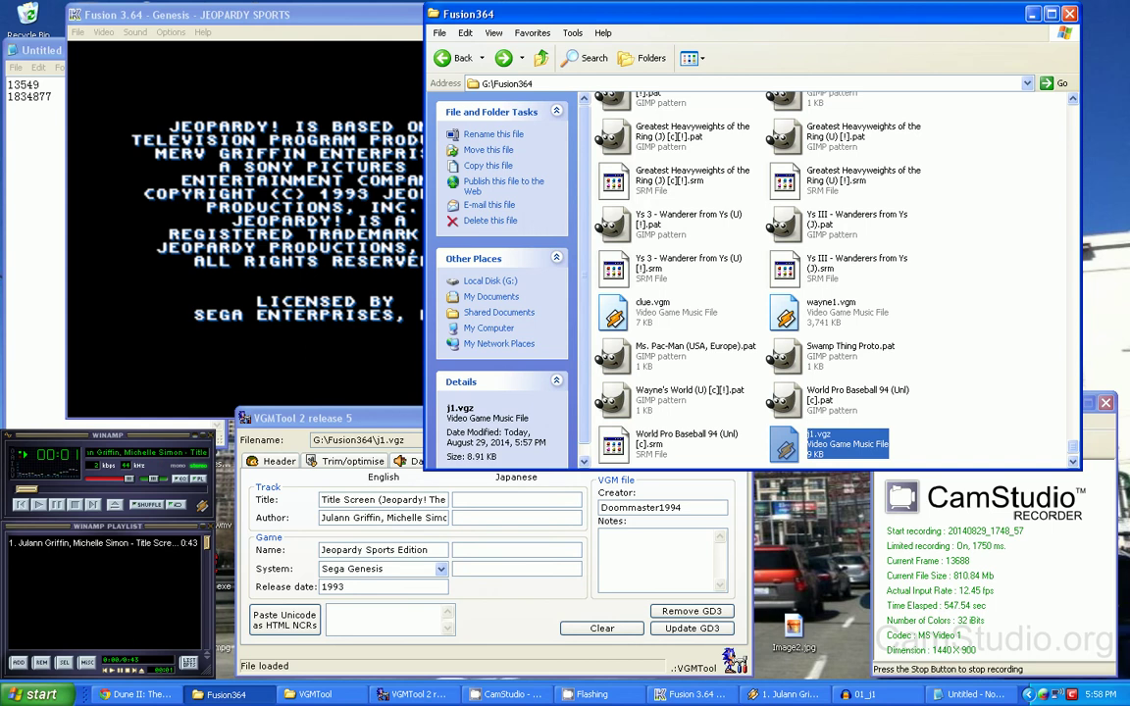
left_click(1032, 14)
left_click(75, 504)
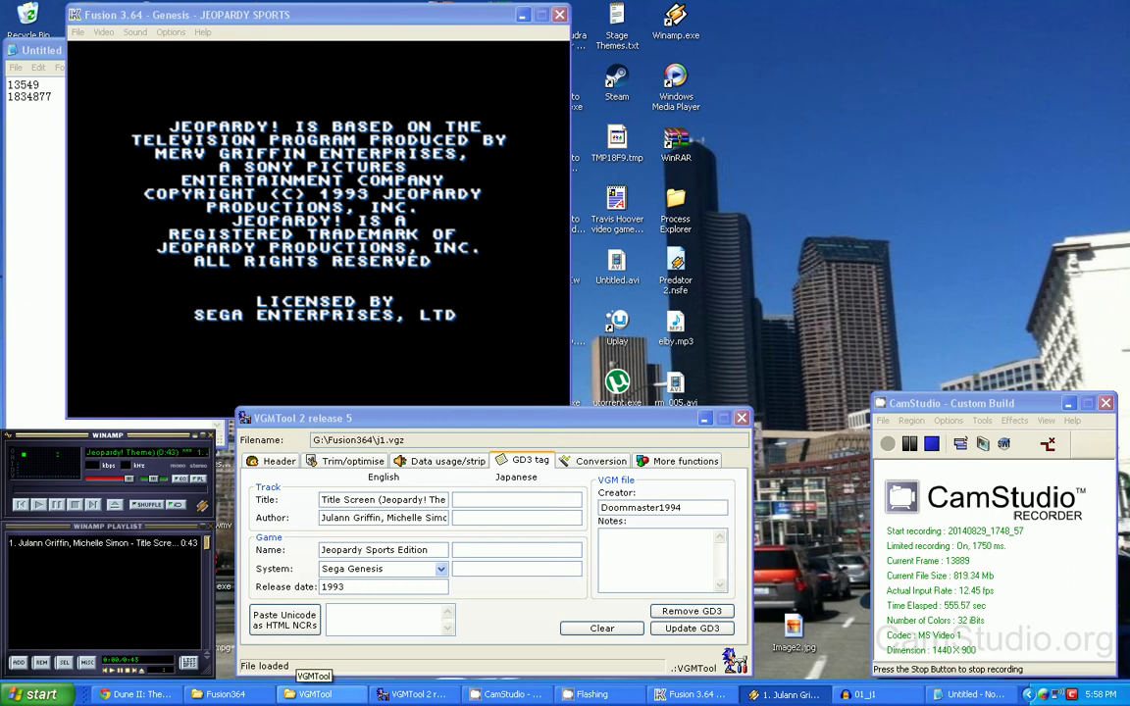
Browse Winamp's file-open dialog to the VGM folder in Game Rip and create a folder named "Jeopardy! Sports Edition" there.
left_click(115, 505)
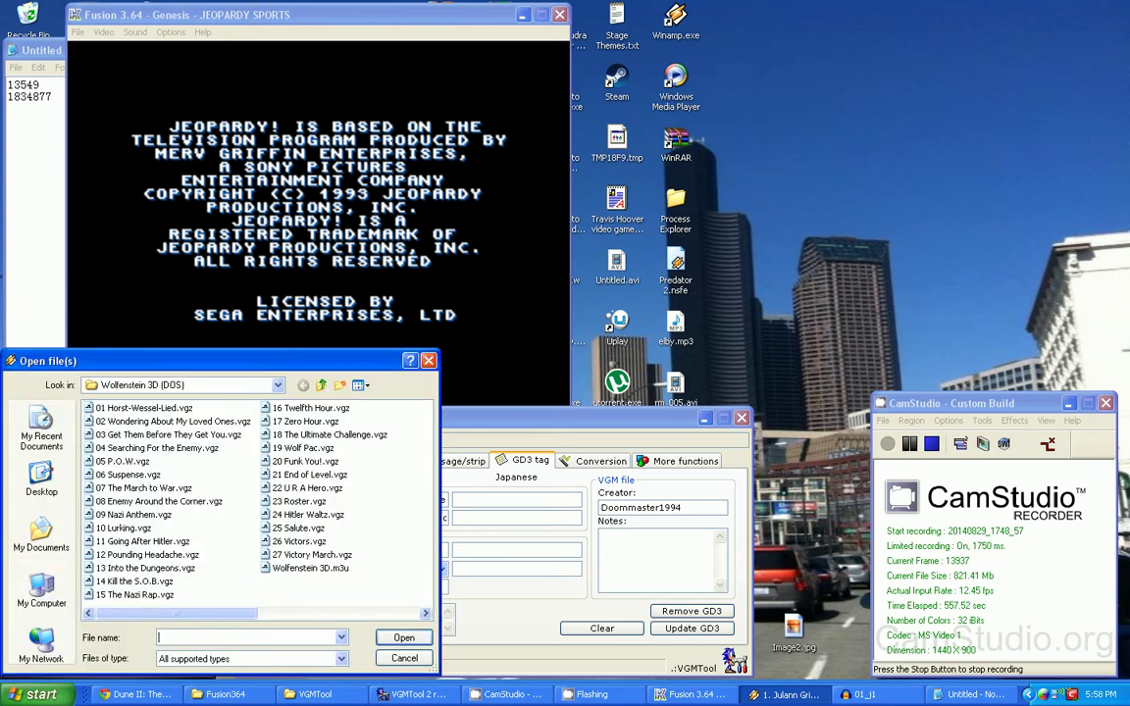
left_click(321, 384)
left_click(320, 384)
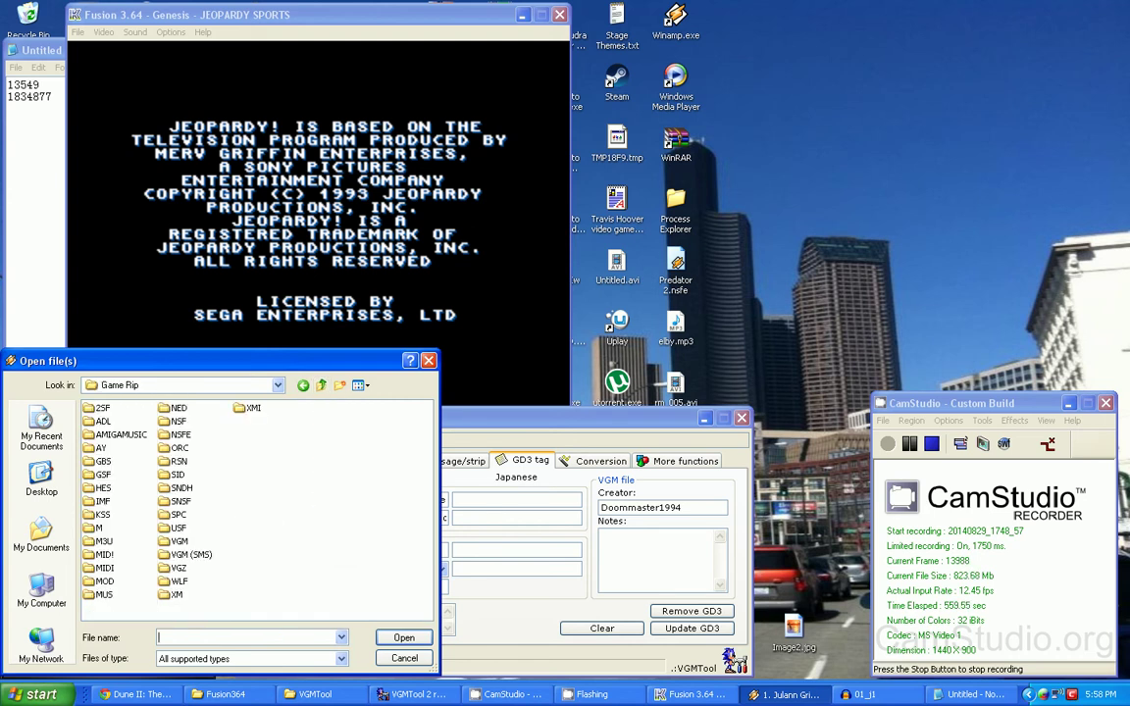
double_click(178, 541)
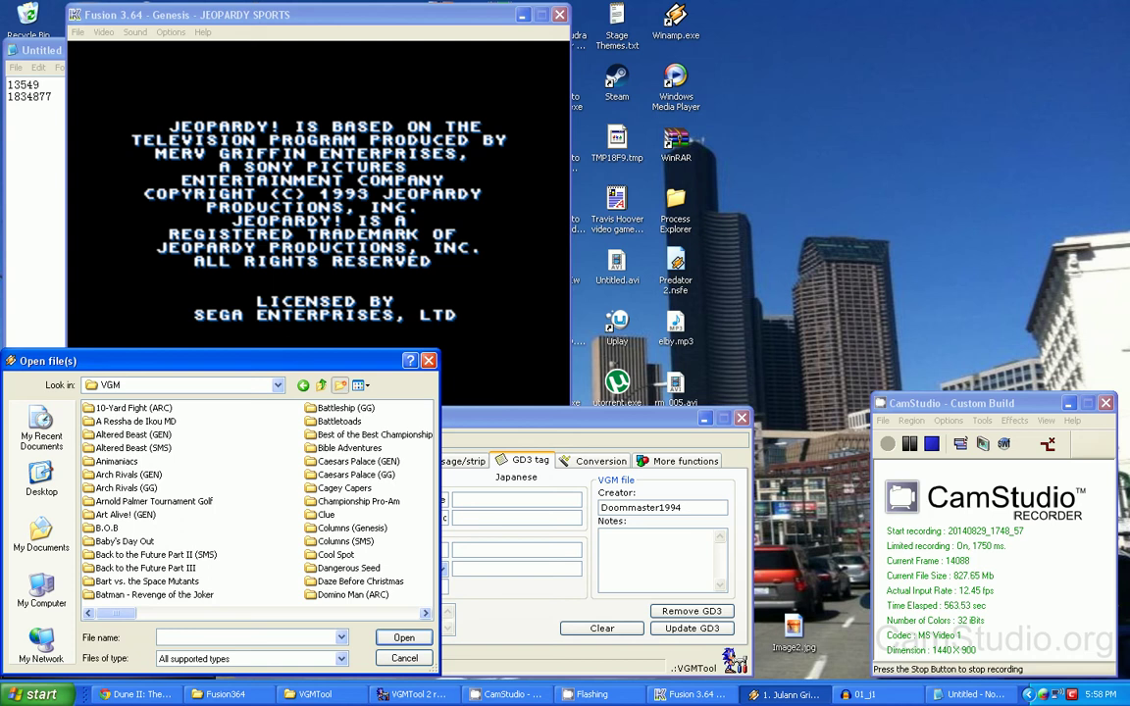
left_click(340, 385)
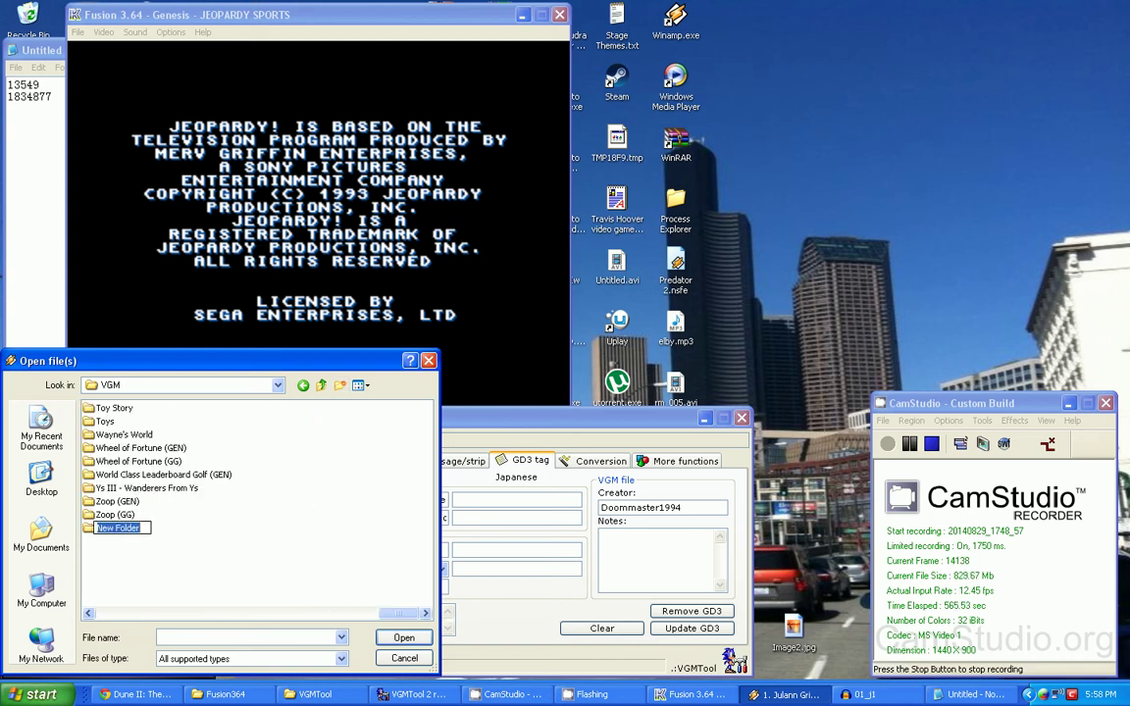
type("Jeopardy!")
type(" De")
key("BackSpace")
key("BackSpace")
type("Sport")
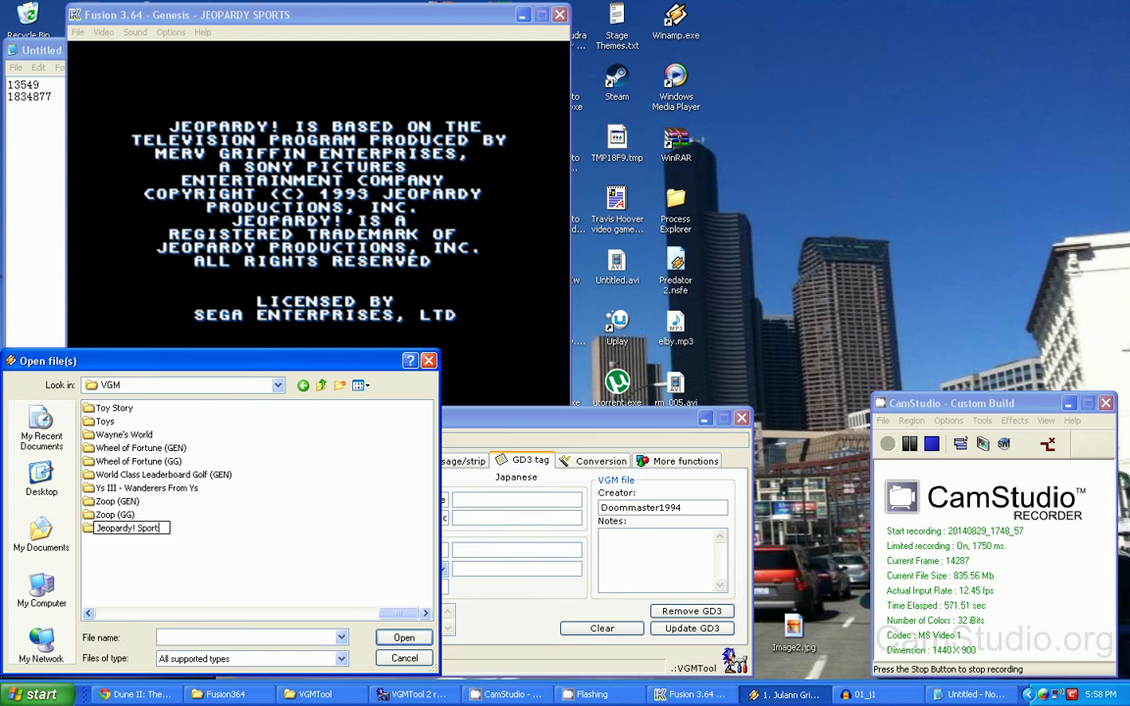
type("s Edition")
key("Return")
Move j1.vgz from the Fusion364 folder into the Jeopardy! Sports Edition folder and rename it "01 Title Screen.vgz".
left_click(226, 694)
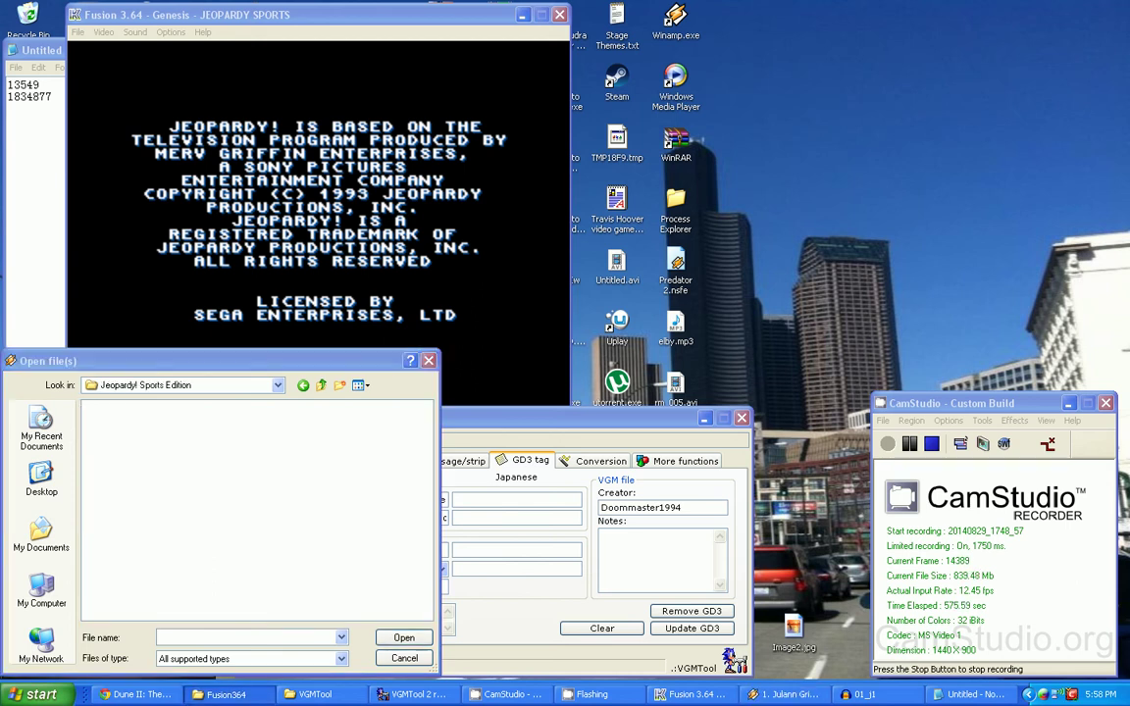
left_click_drag(829, 443, 294, 456)
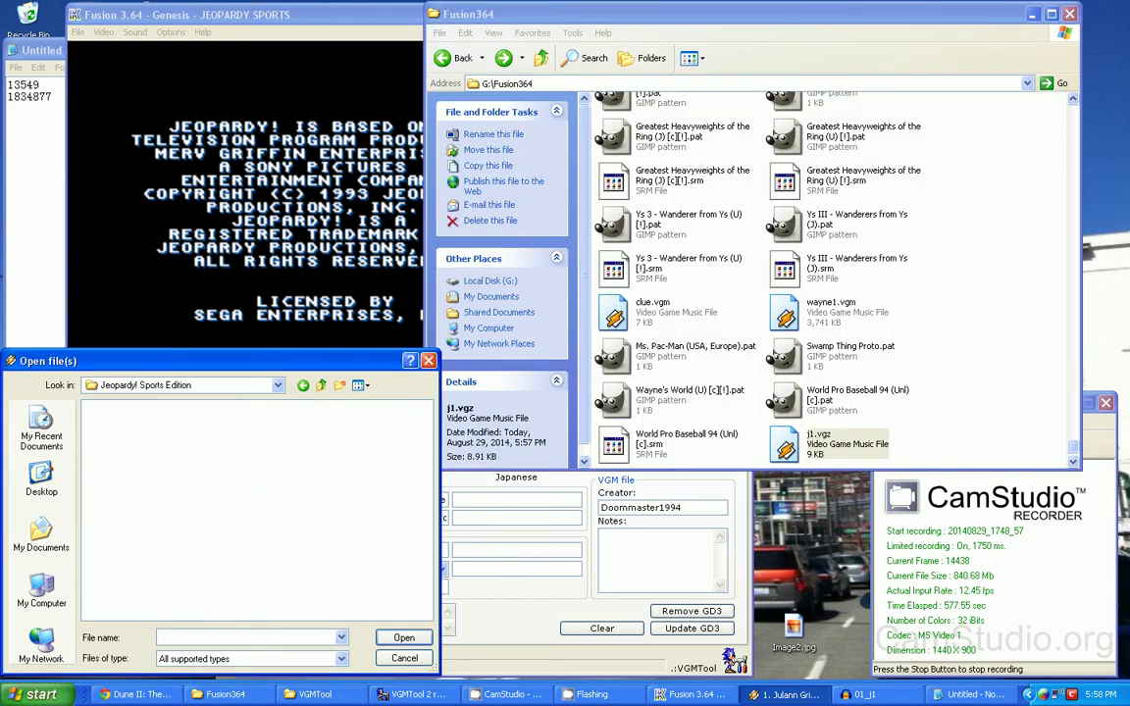
key("F2")
key("BackSpace")
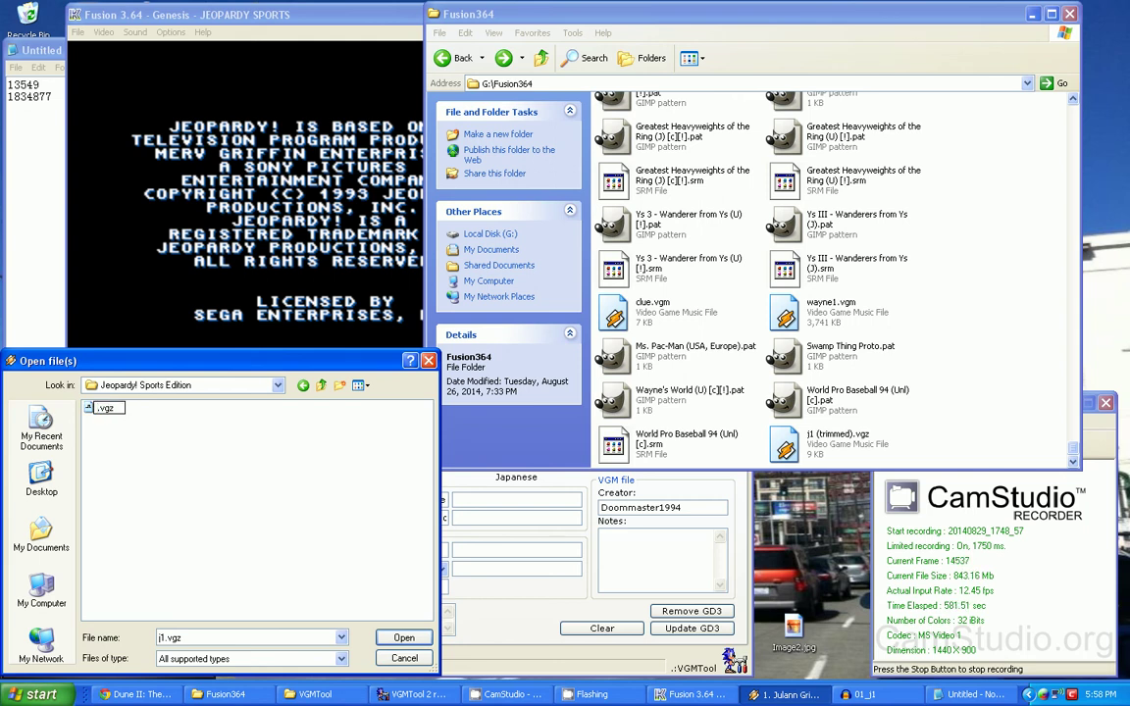
type("01 Jeopardy ")
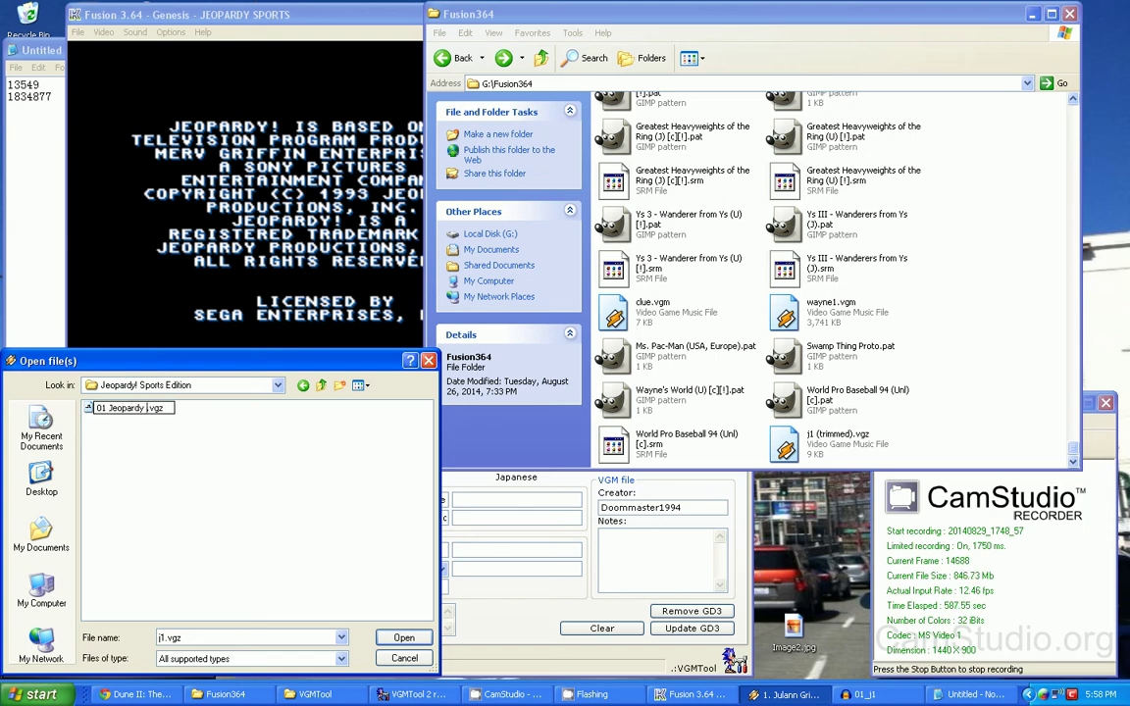
type("Theme")
key("BackSpace")
key("BackSpace")
key("BackSpace")
key("BackSpace")
key("BackSpace")
key("BackSpace")
key("BackSpace")
key("BackSpace")
key("BackSpace")
key("BackSpace")
key("BackSpace")
key("BackSpace")
key("BackSpace")
key("BackSpace")
type("Title SCre")
key("BackSpace")
key("BackSpace")
key("BackSpace")
type("creen")
key("Home")
key("Delete")
key("Delete")
key("Delete")
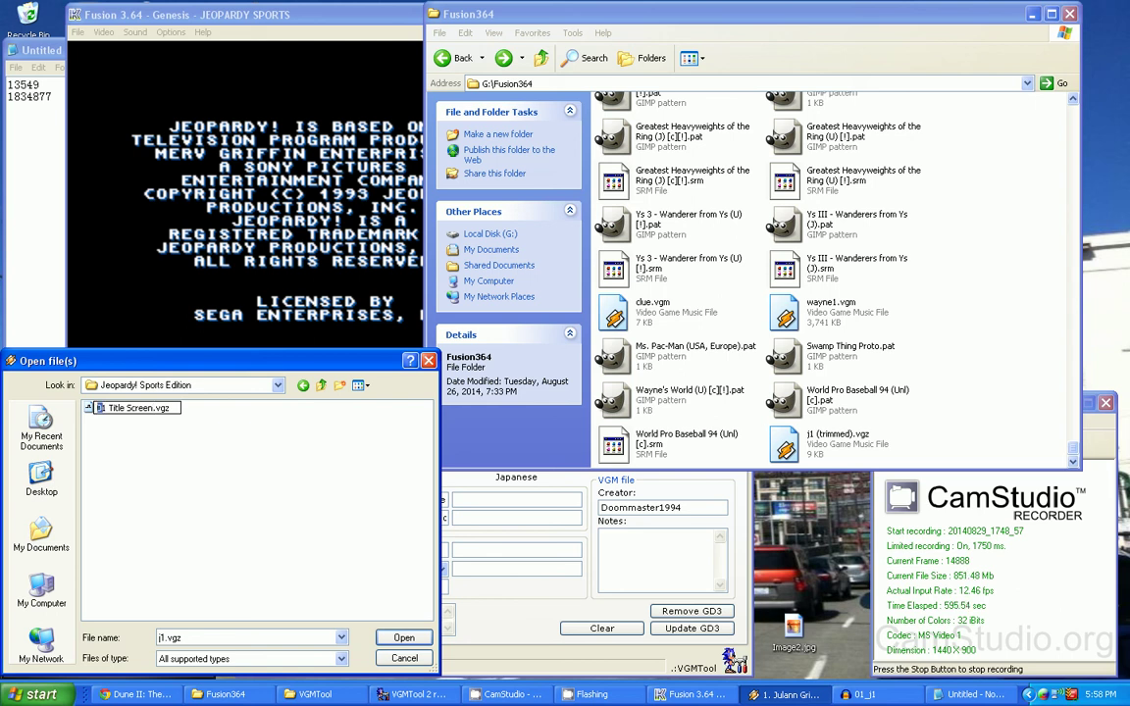
mouse_move(105, 408)
left_mouse_down()
mouse_move(157, 408)
mouse_move(107, 408)
left_mouse_up()
key("Return")
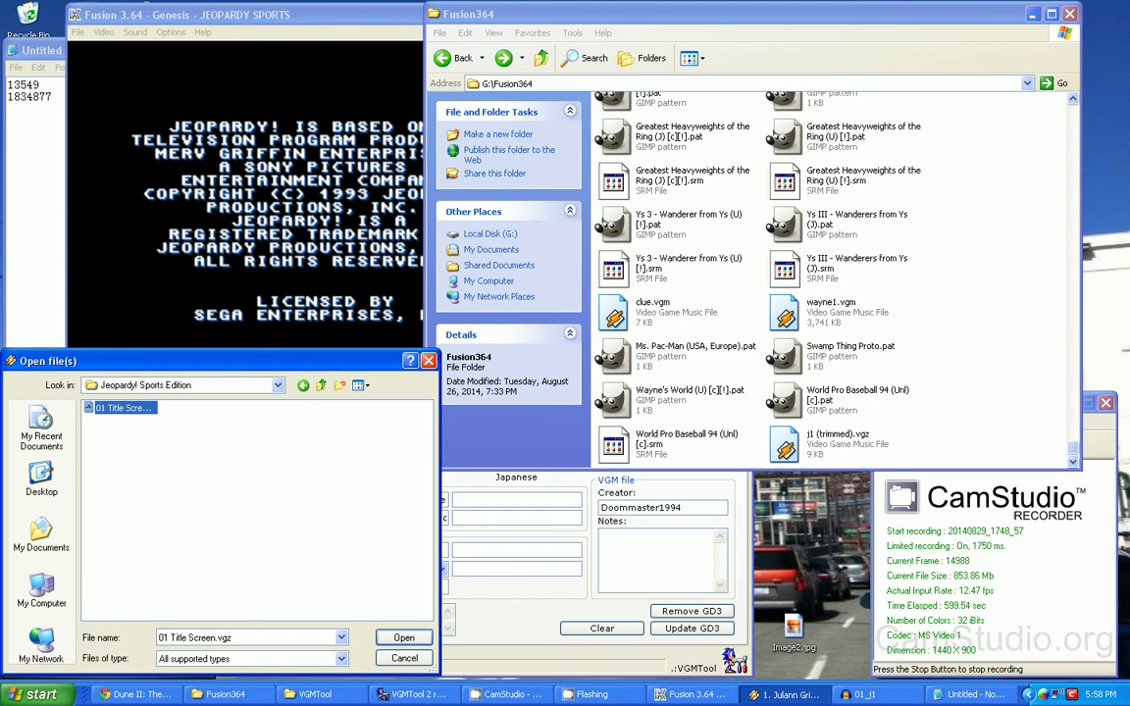
Open 01 Title Screen.vgz in Winamp for playback, and stop it.
key("Return")
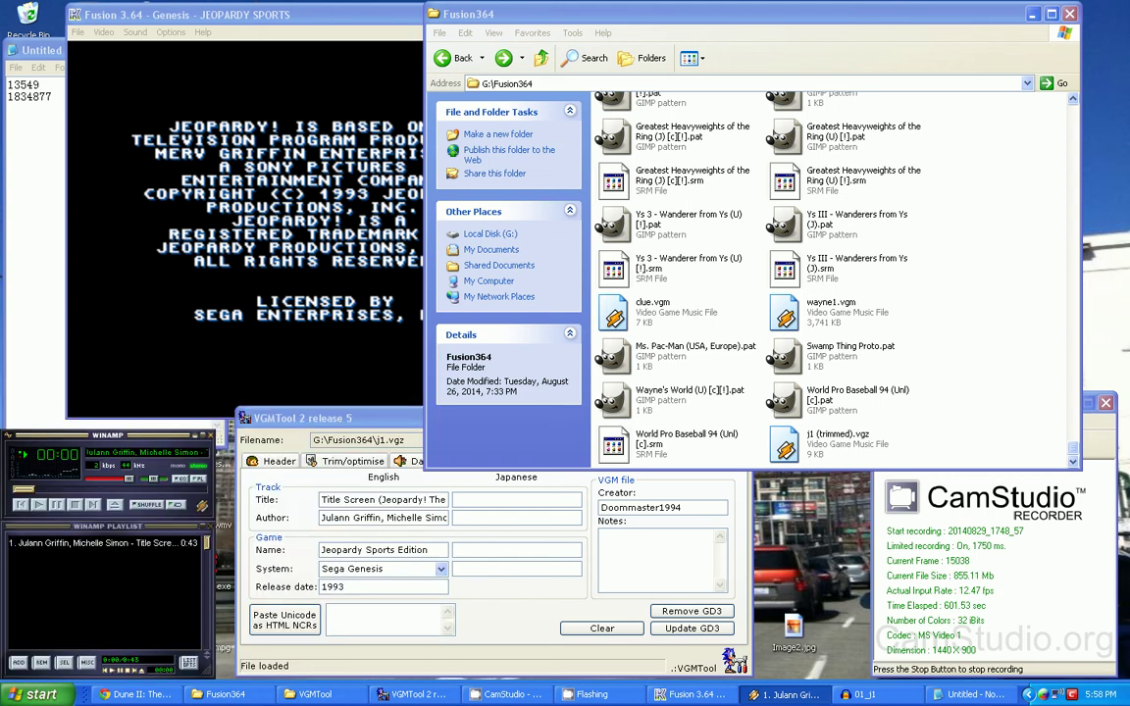
left_click(75, 505)
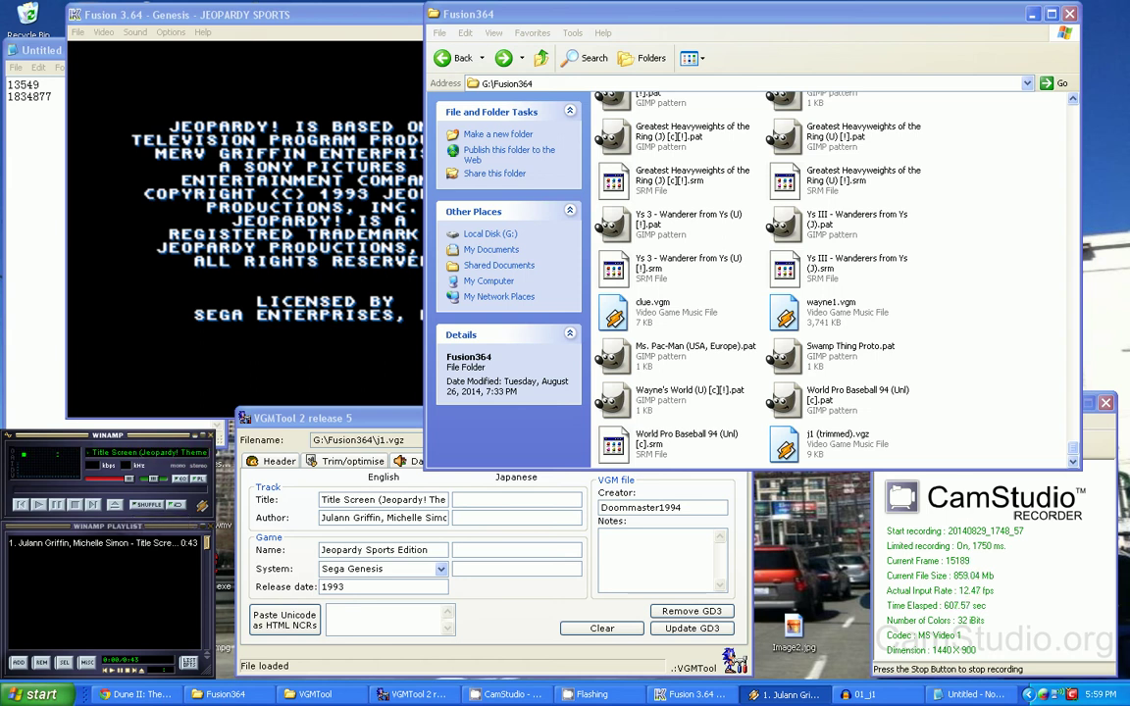
left_click(241, 236)
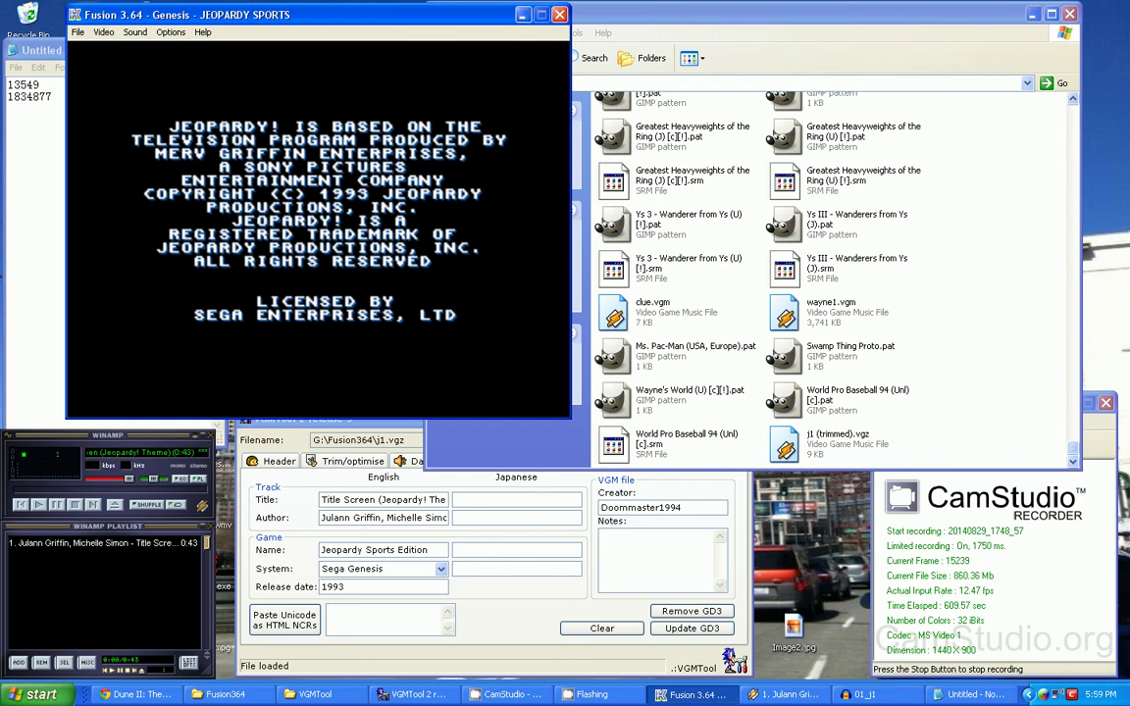
left_click(416, 695)
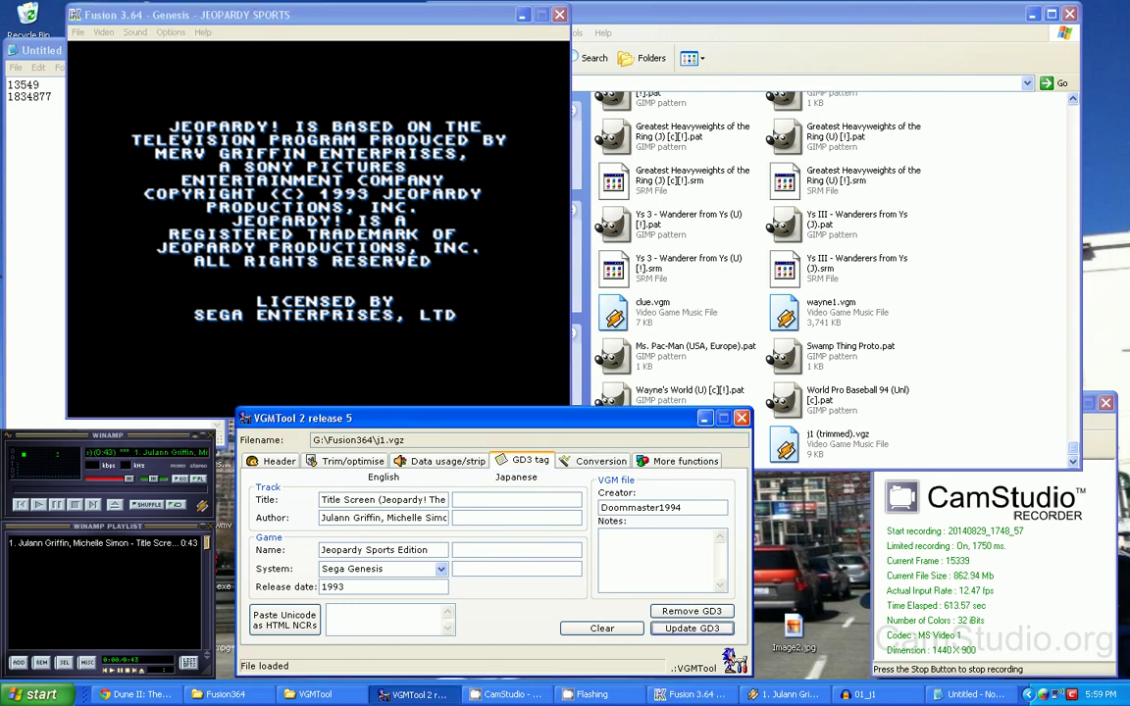
key("alt+Tab")
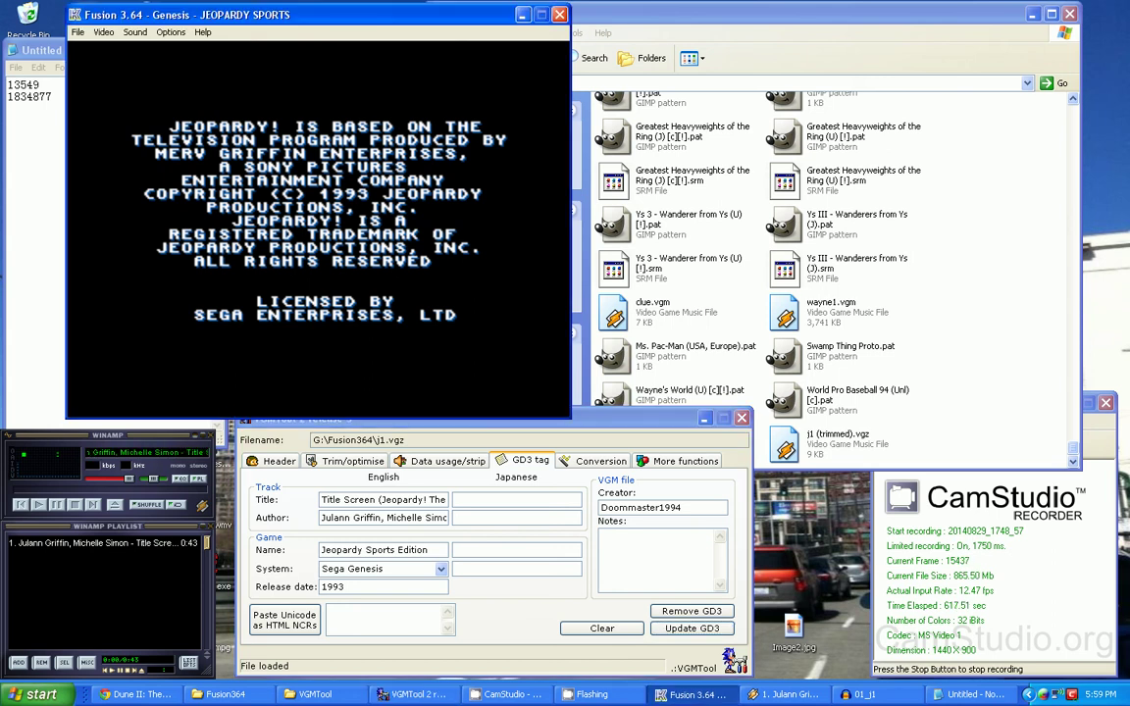
key("alt+Tab")
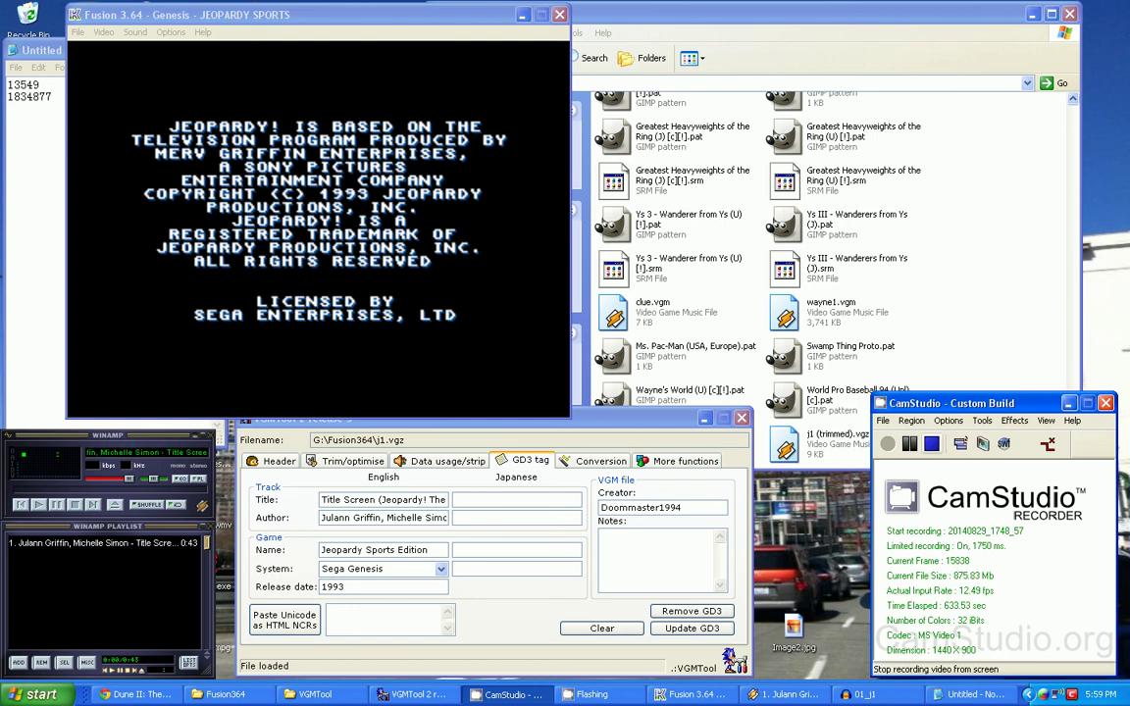
left_click(404, 440)
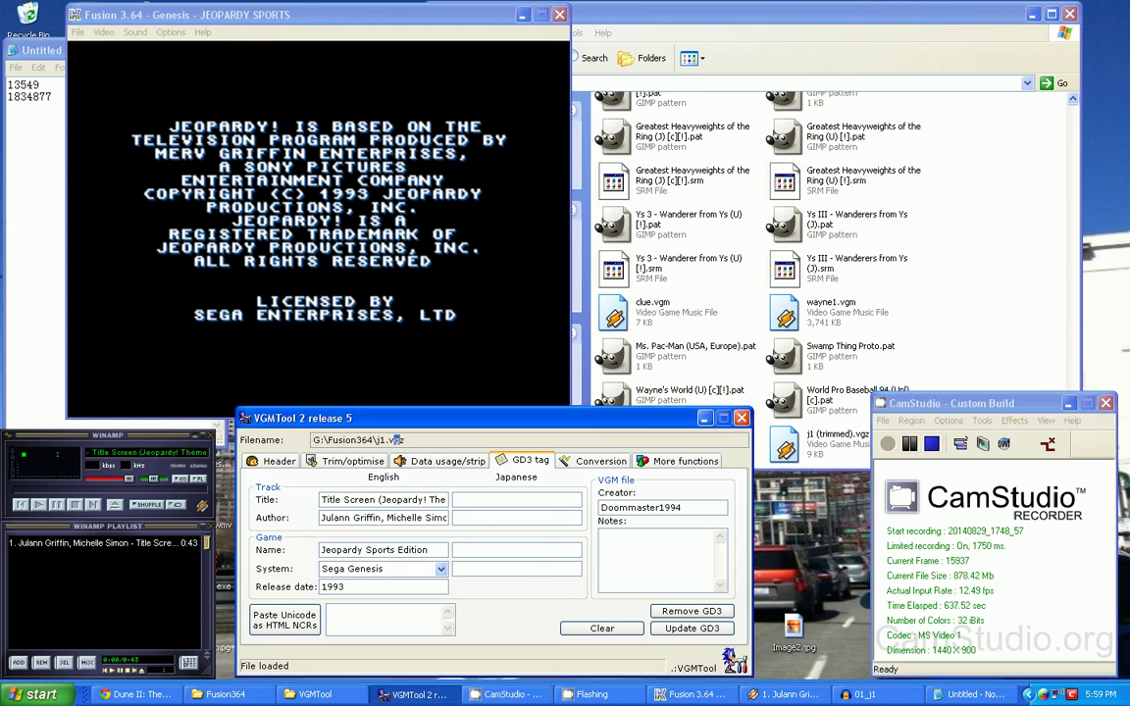
left_click_drag(398, 441, 312, 441)
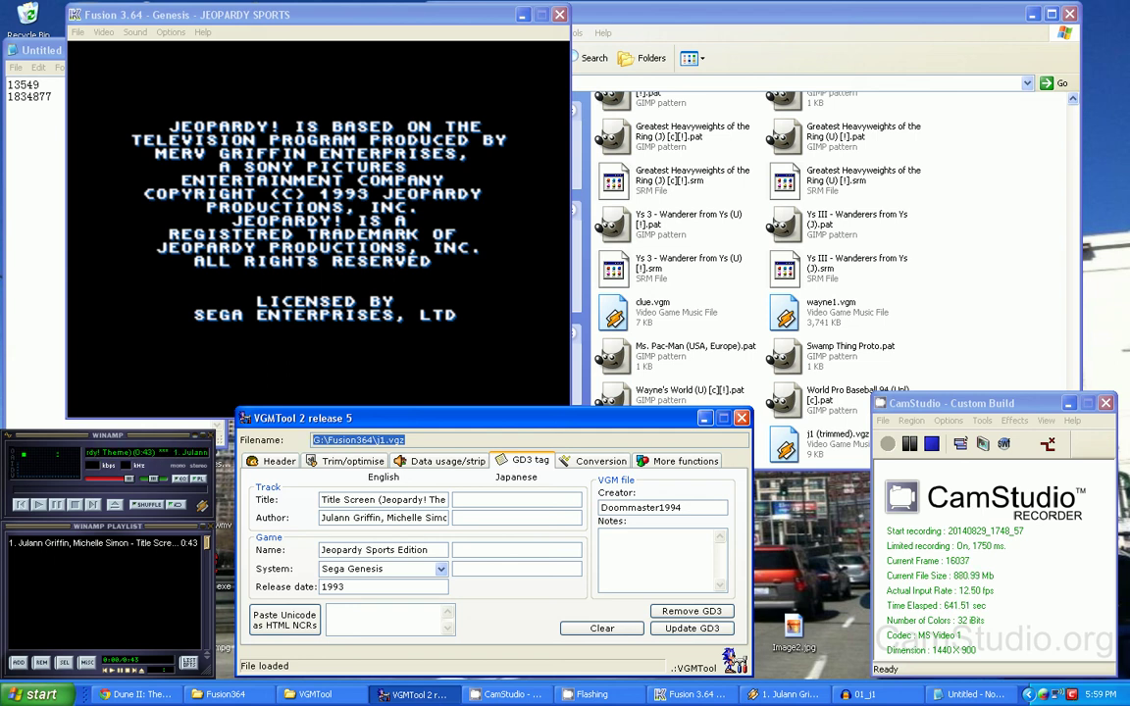
left_click(405, 441)
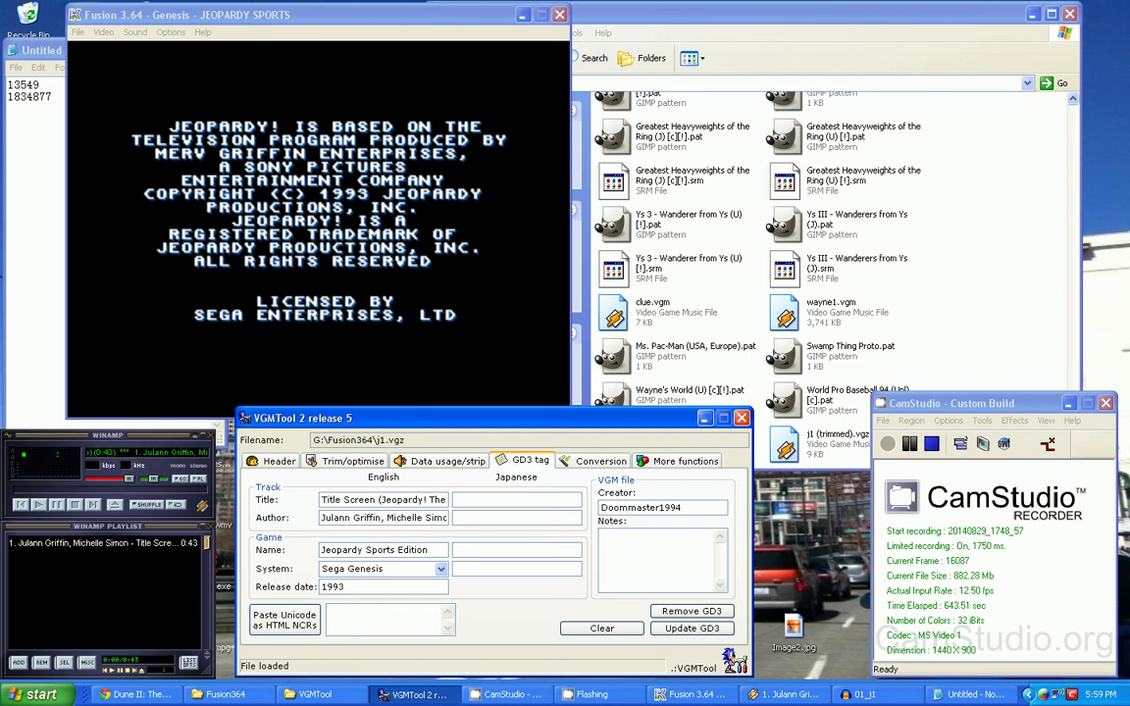